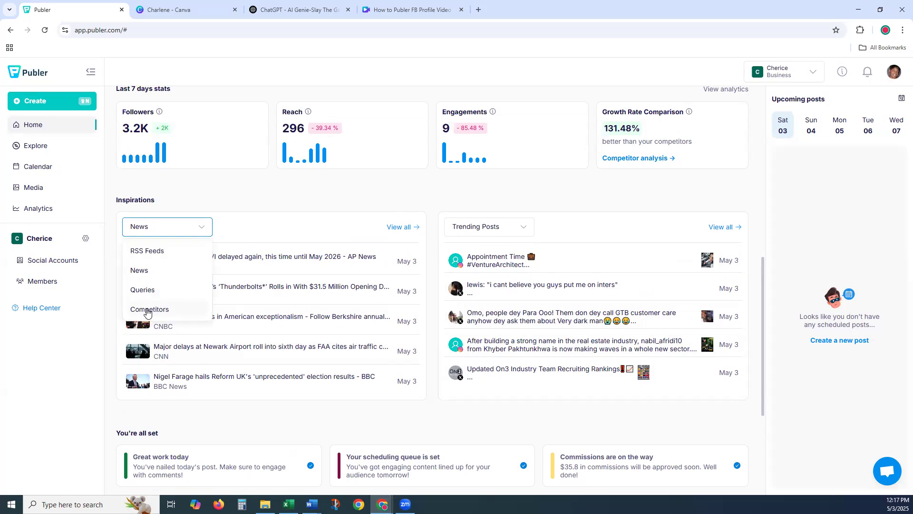
- Close the Inspirations News source dropdown, then go to the Social Accounts overview
{"action": "left_click", "coordinate": [255, 193]}
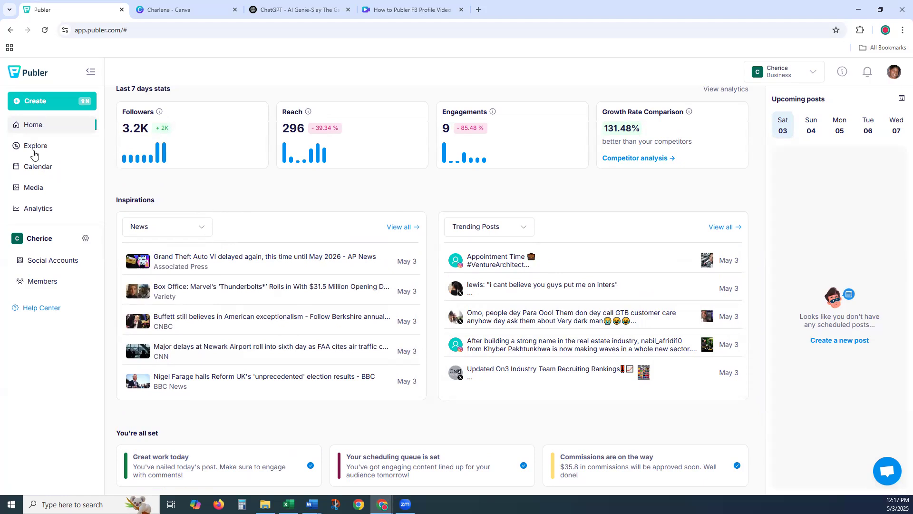
{"action": "left_click", "coordinate": [40, 263]}
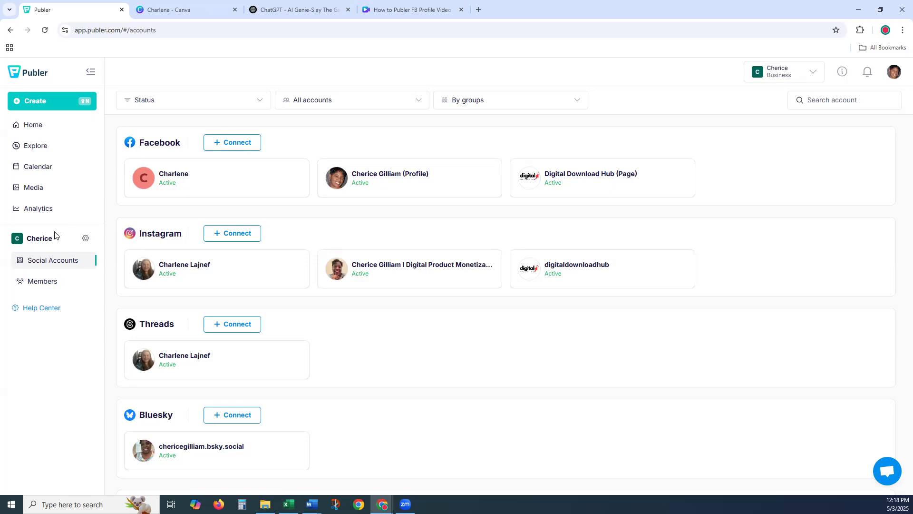
- Leave the Facebook, Instagram, Threads and Bluesky account list for the monthly Calendar
{"action": "left_click", "coordinate": [39, 168]}
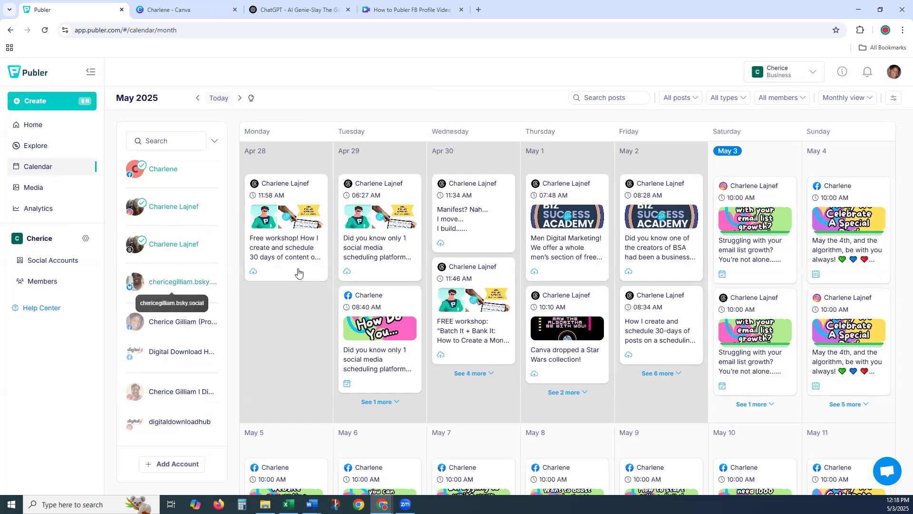
- Add the Bluesky account to the calendar filter, trying and then dropping the Facebook profile
{"action": "left_click", "coordinate": [179, 296]}
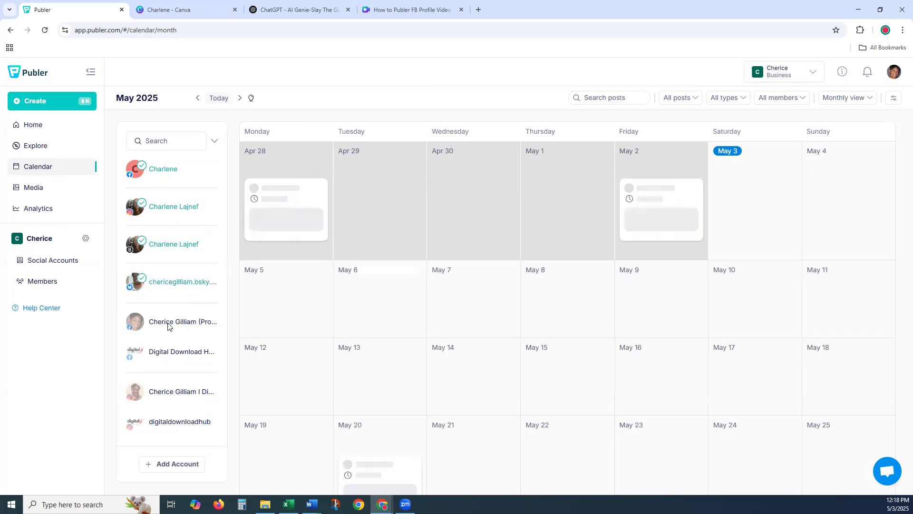
{"action": "left_click", "coordinate": [168, 325]}
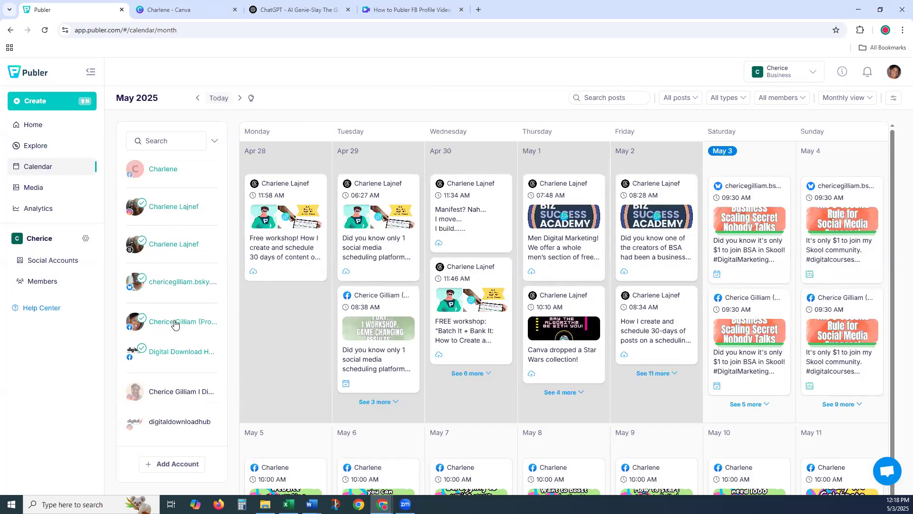
{"action": "left_click", "coordinate": [224, 322]}
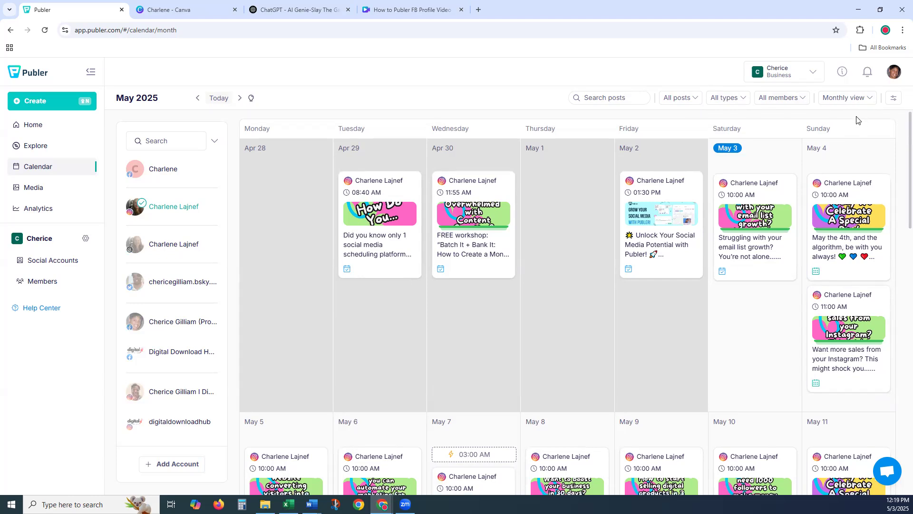
- Scroll through the May 2025 month view and add the first Facebook account's posts
{"action": "scroll", "coordinate": [852, 112], "scroll_direction": "down", "scroll_amount": 2}
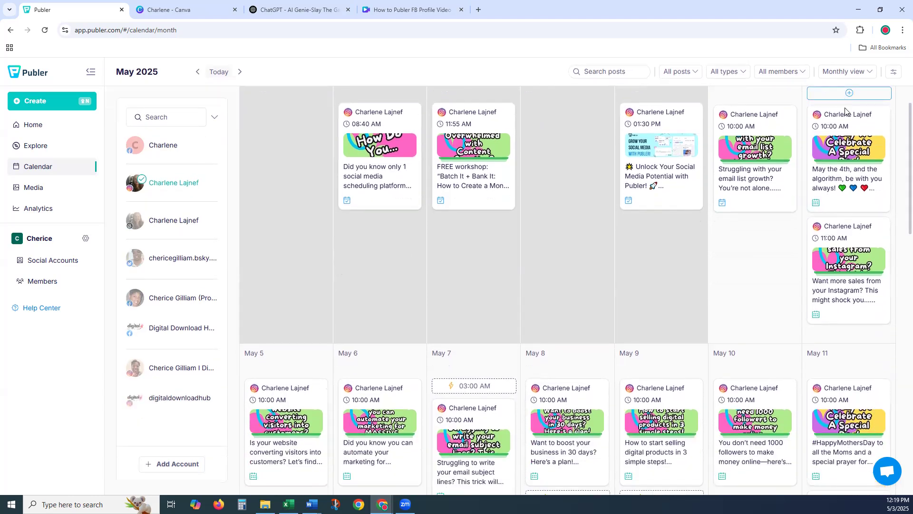
{"action": "scroll", "coordinate": [690, 128], "scroll_direction": "up", "scroll_amount": 2}
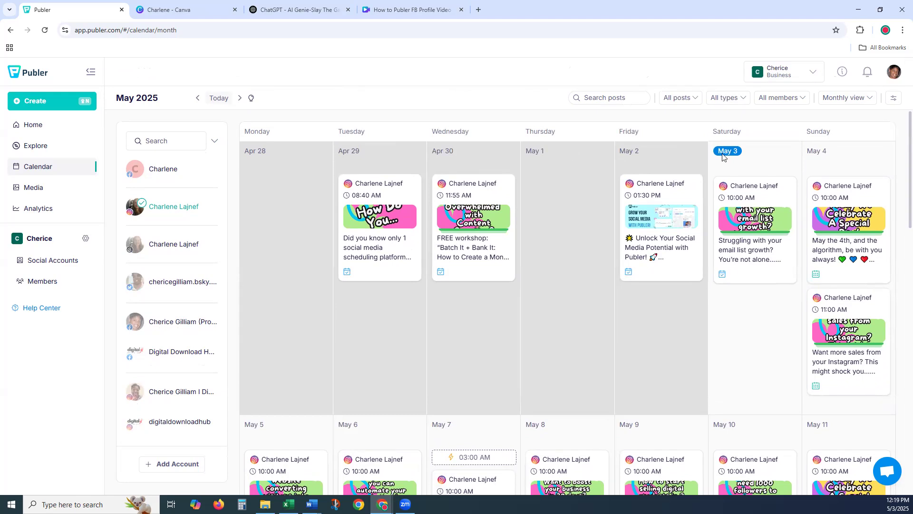
{"action": "scroll", "coordinate": [854, 164], "scroll_direction": "down", "scroll_amount": 1}
{"action": "scroll", "coordinate": [854, 164], "scroll_direction": "down", "scroll_amount": 4}
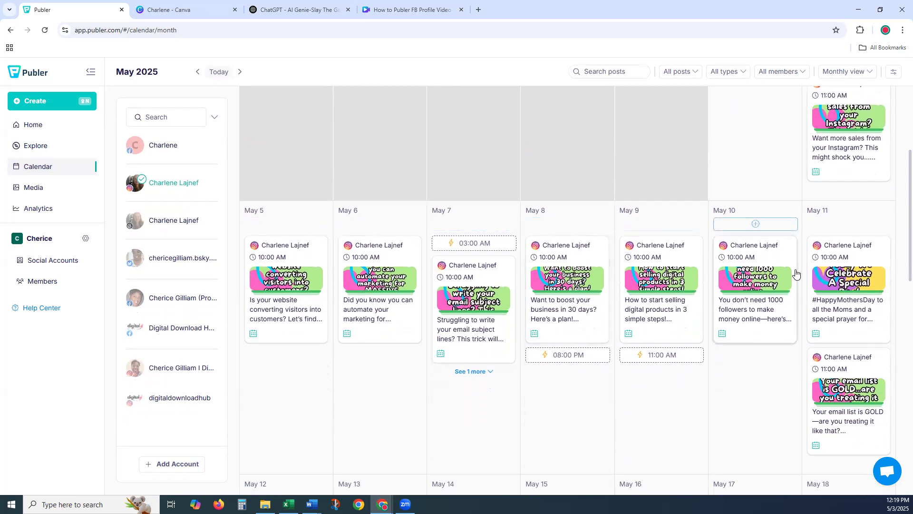
{"action": "scroll", "coordinate": [628, 262], "scroll_direction": "down", "scroll_amount": 1}
{"action": "scroll", "coordinate": [592, 252], "scroll_direction": "up", "scroll_amount": 6}
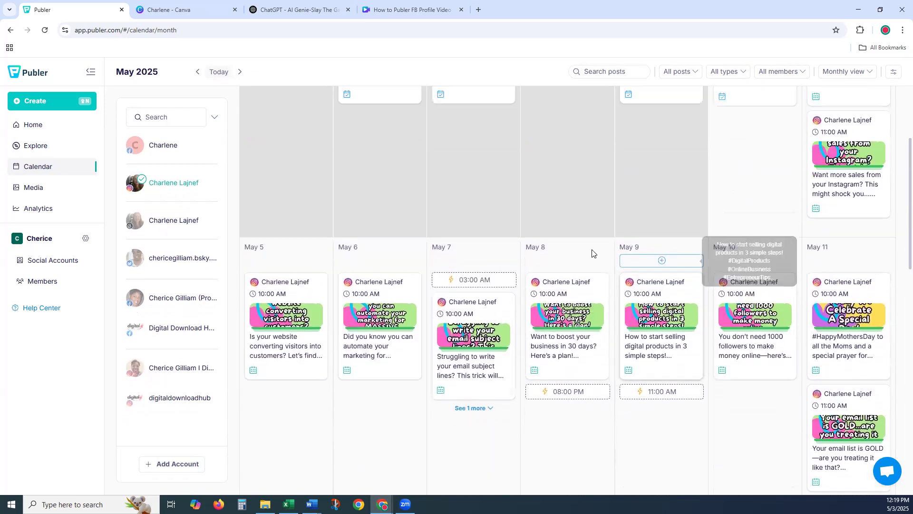
{"action": "left_click", "coordinate": [163, 173]}
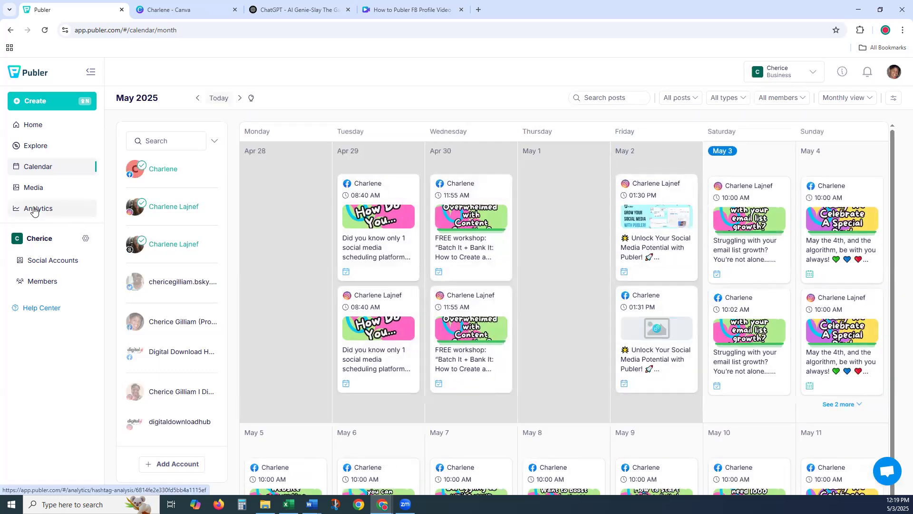
{"action": "left_click", "coordinate": [34, 211]}
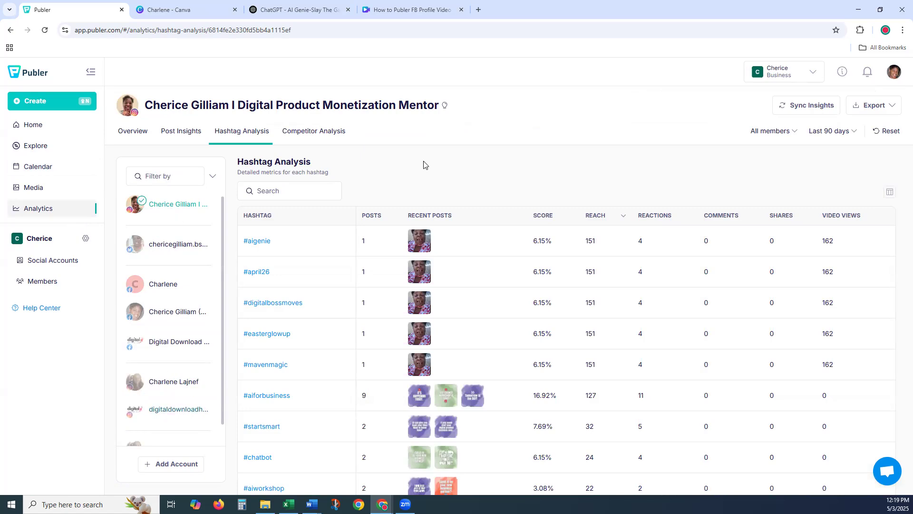
- Review the Instagram profile's Overview: Post Insights, Hashtag Analysis and Best Times to Post
{"action": "left_click", "coordinate": [133, 131]}
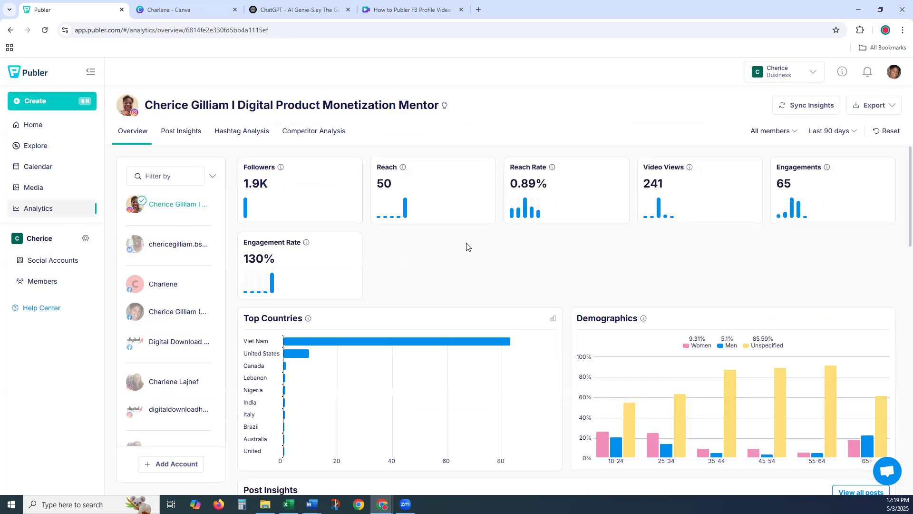
{"action": "scroll", "coordinate": [420, 254], "scroll_direction": "down", "scroll_amount": 3}
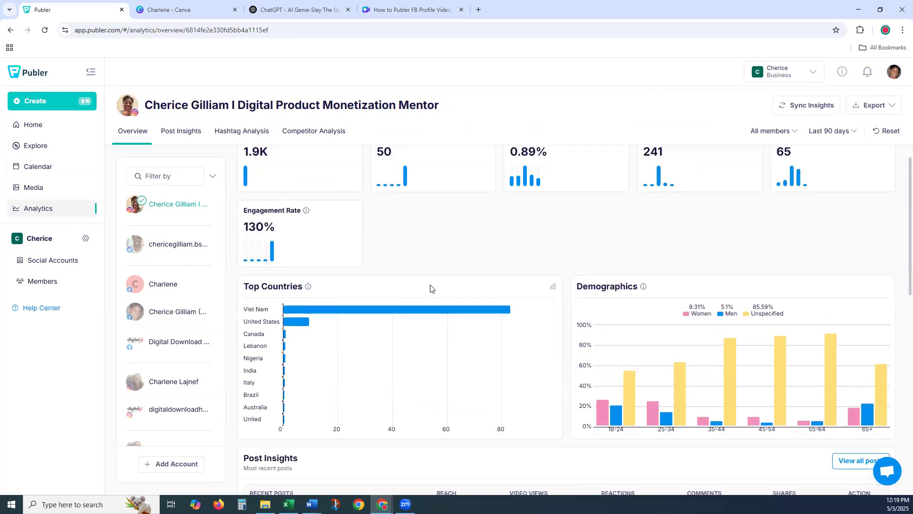
{"action": "scroll", "coordinate": [342, 270], "scroll_direction": "down", "scroll_amount": 3}
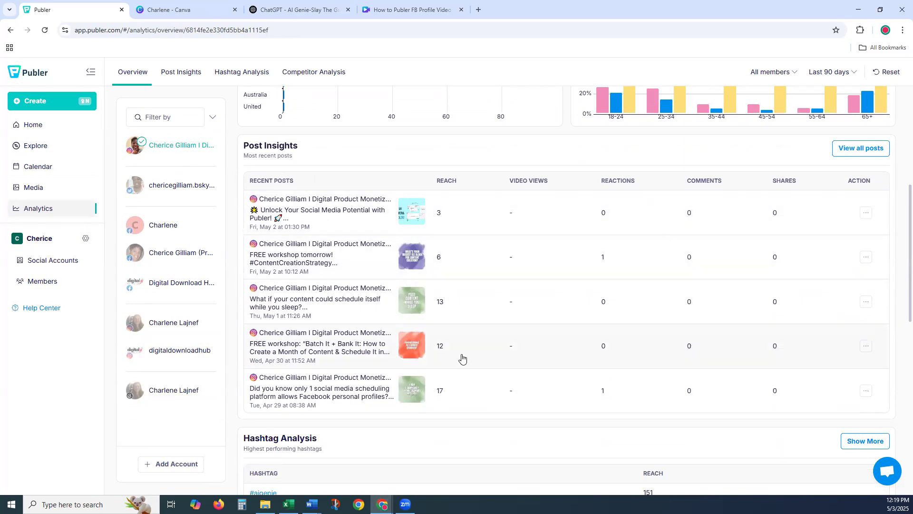
{"action": "scroll", "coordinate": [460, 358], "scroll_direction": "down", "scroll_amount": 2}
{"action": "scroll", "coordinate": [445, 362], "scroll_direction": "down", "scroll_amount": 2}
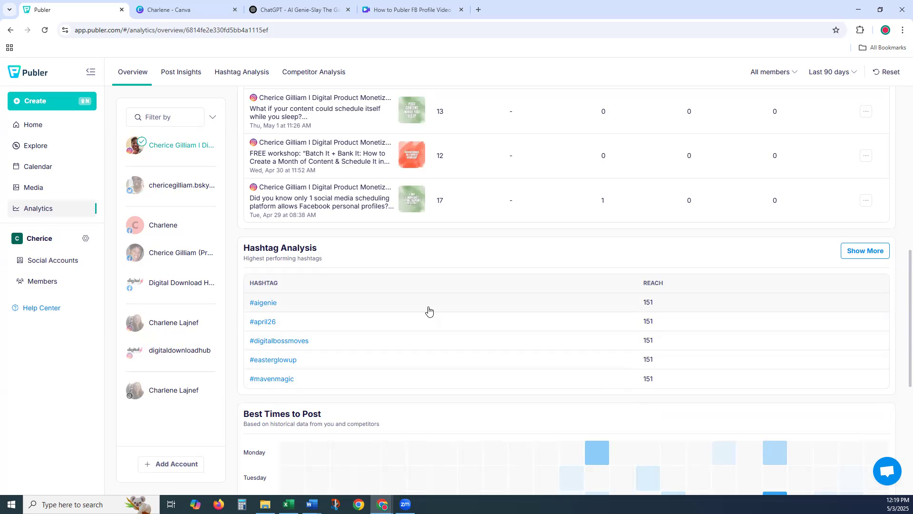
{"action": "scroll", "coordinate": [428, 310], "scroll_direction": "down", "scroll_amount": 3}
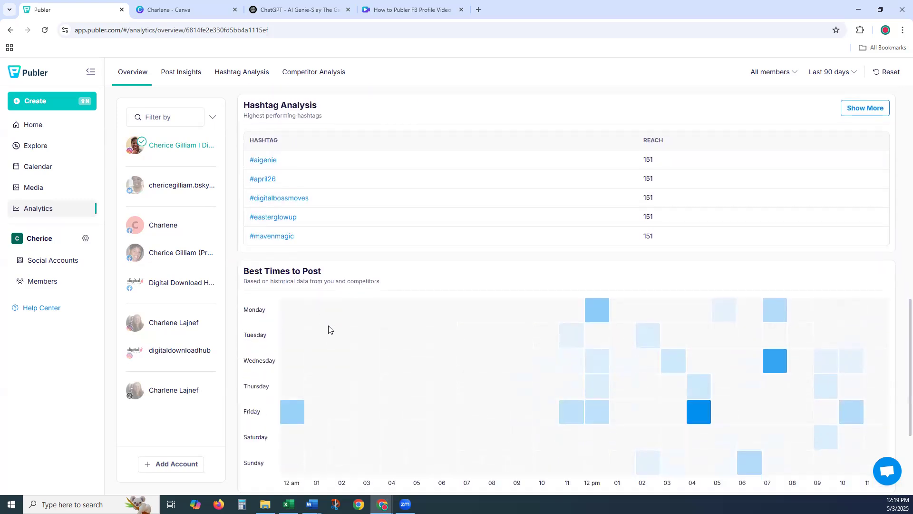
{"action": "scroll", "coordinate": [328, 328], "scroll_direction": "down", "scroll_amount": 1}
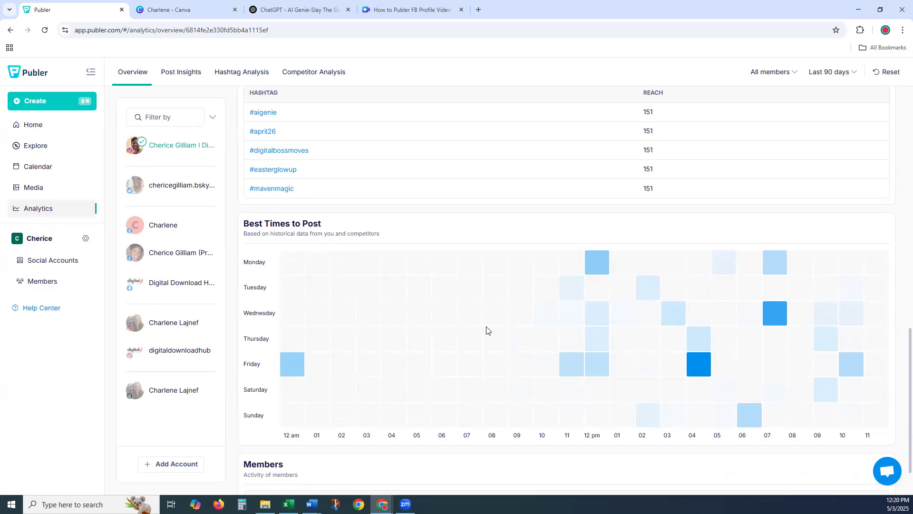
{"action": "scroll", "coordinate": [353, 313], "scroll_direction": "up", "scroll_amount": 5}
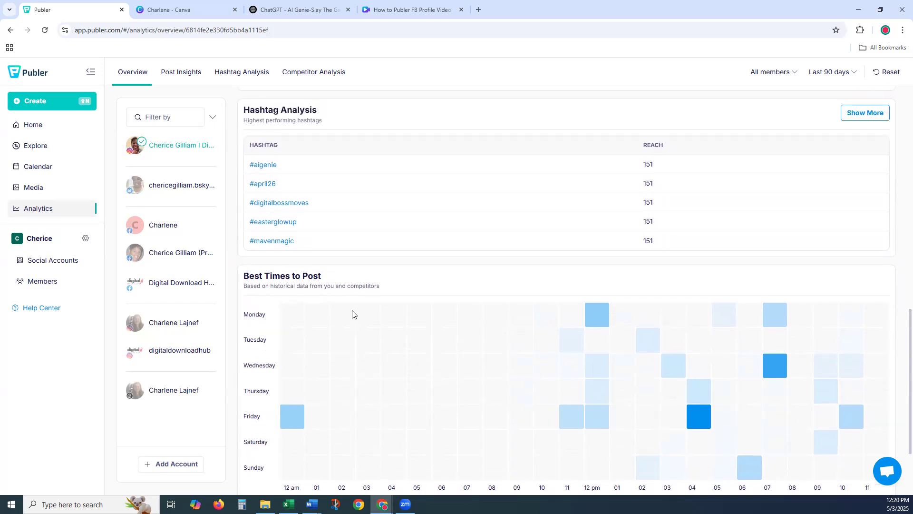
{"action": "scroll", "coordinate": [352, 313], "scroll_direction": "up", "scroll_amount": 7}
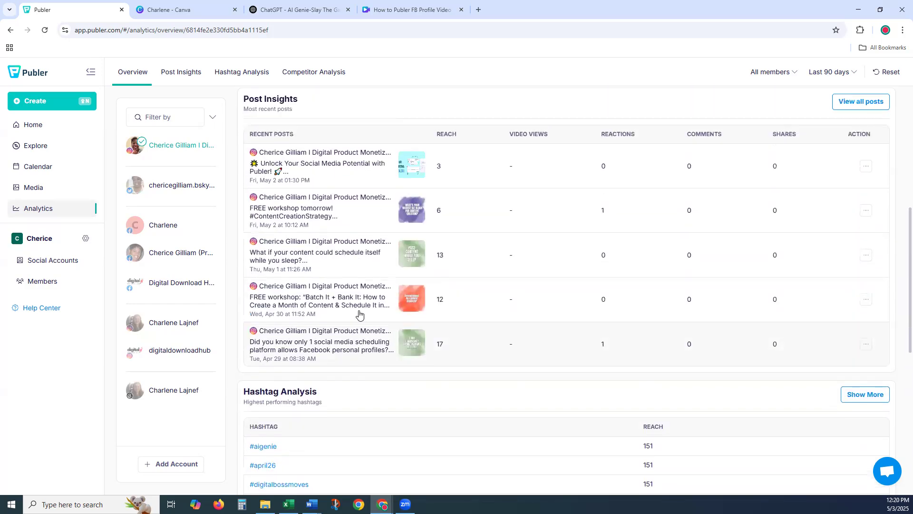
{"action": "scroll", "coordinate": [359, 314], "scroll_direction": "up", "scroll_amount": 3}
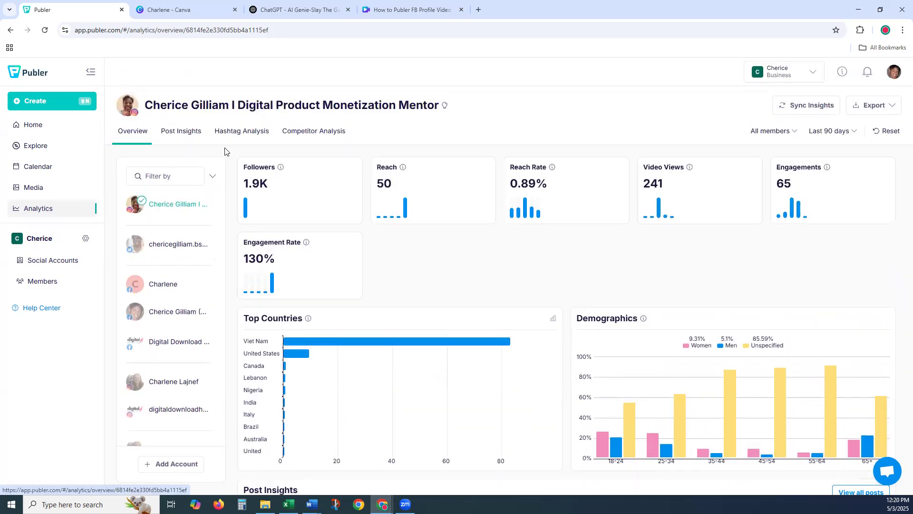
{"action": "left_click", "coordinate": [178, 136]}
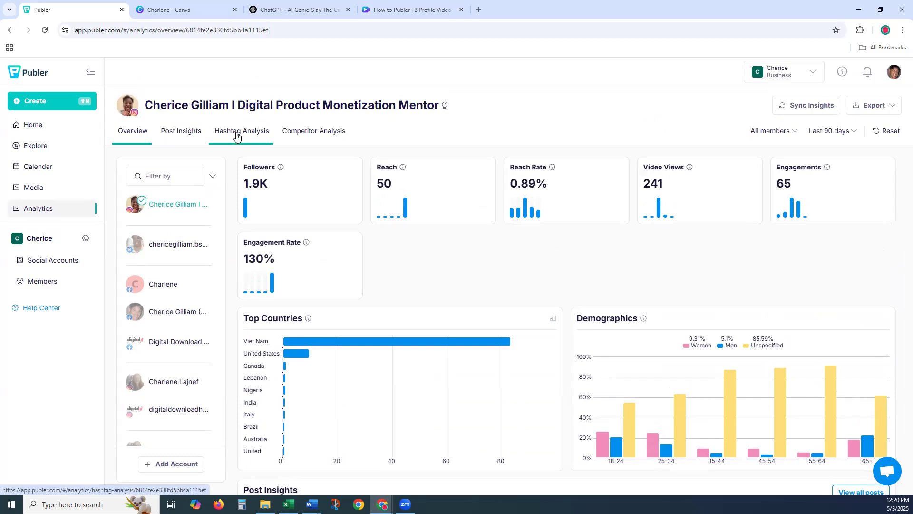
- Show the Competitor Analysis comparing followers, posts and engagements with two other pages
{"action": "left_click", "coordinate": [316, 133]}
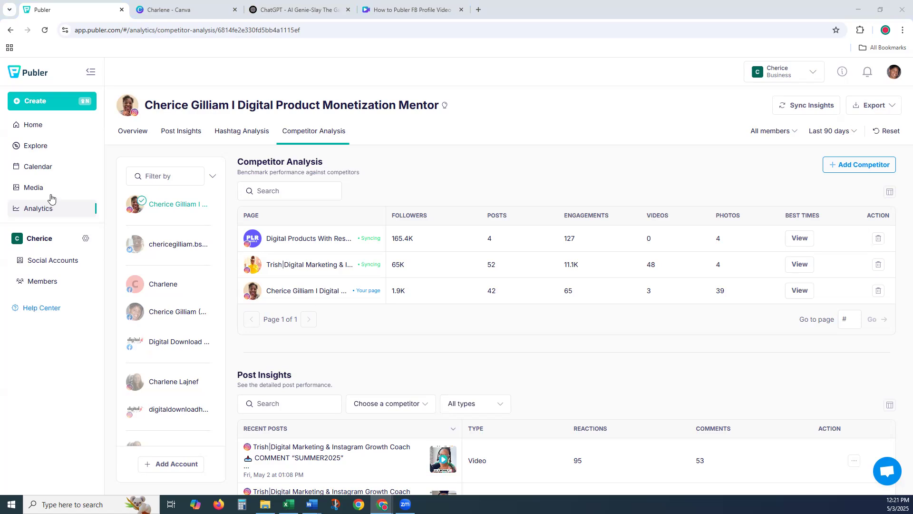
- Browse the Media library of uploaded post graphics, then return to the Calendar
{"action": "left_click", "coordinate": [32, 190]}
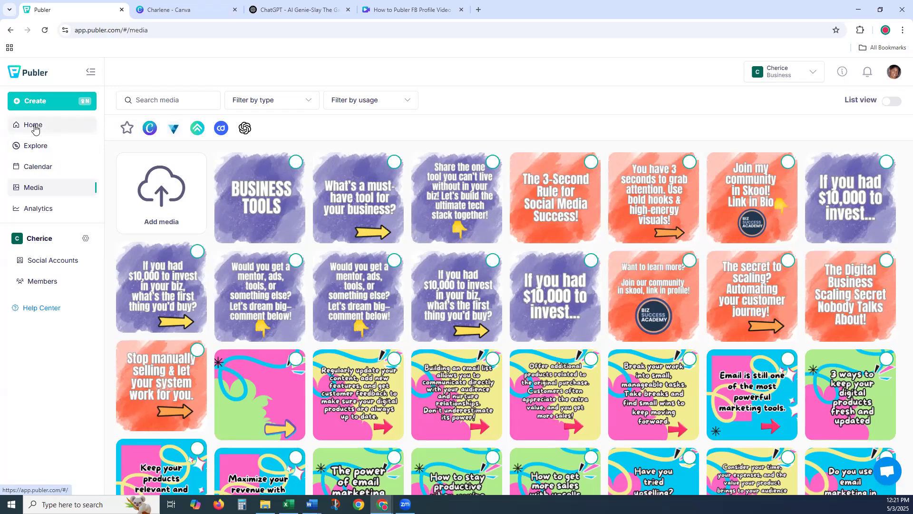
{"action": "left_click", "coordinate": [45, 170]}
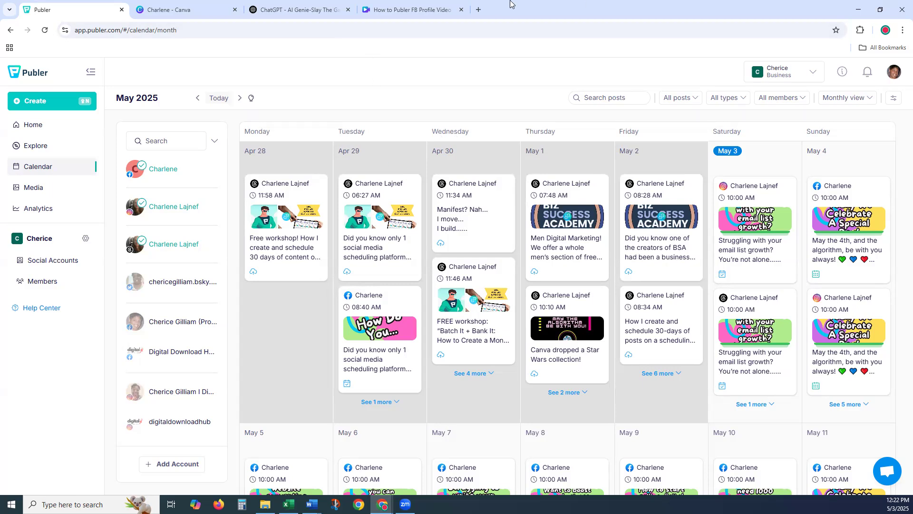
- Switch from Publer to the ChatGPT tab with the AI Genie-Slay The Game GPT
{"action": "left_click", "coordinate": [274, 15]}
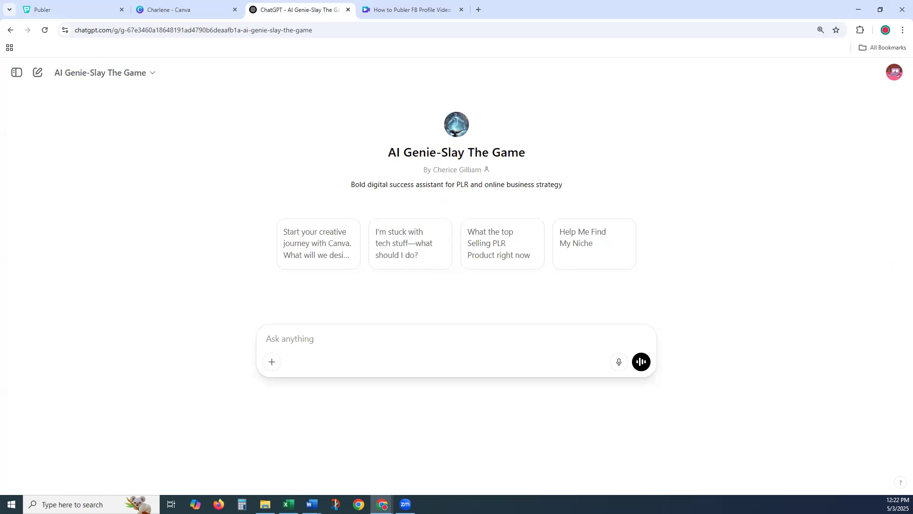
- Paste the June 1–3 Value and Engagement content calendar prompt into the AI Genie message box
{"action": "key", "text": "alt+Tab"}
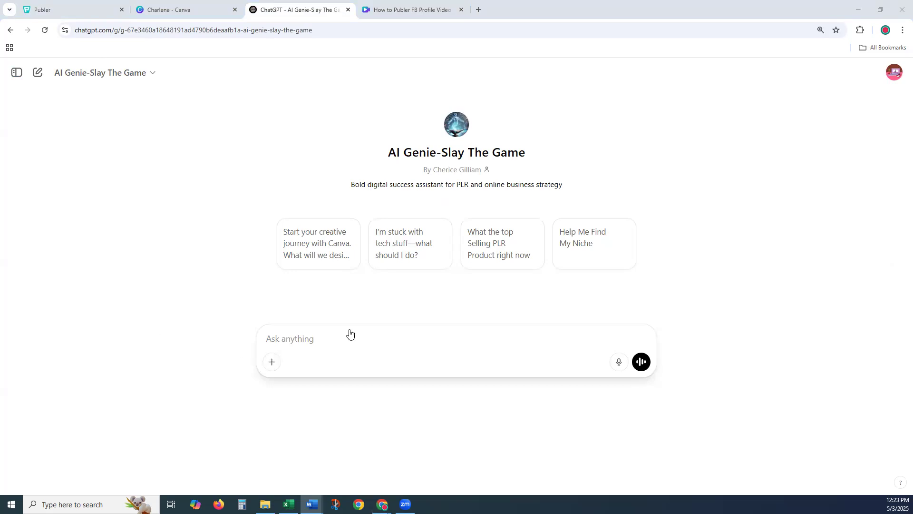
{"action": "left_click", "coordinate": [397, 324]}
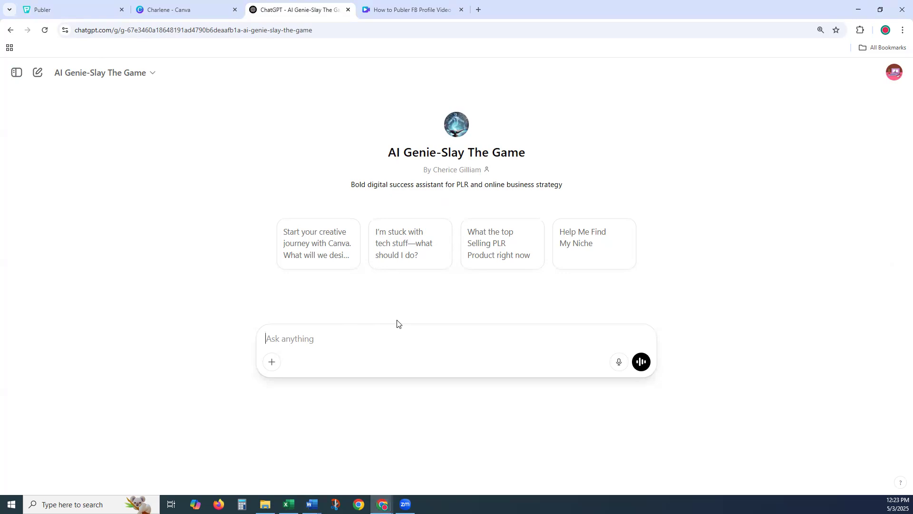
{"action": "type", "text": "Create a content calendar for dates of June 1st – June 3rd with 2 posts per day: 1 Value post (with a tip or golden nugget) and 1 Engagement post. Format it as a grid with these columns: Date, Post Type, Hook, Caption, Content, CTA, and Hashtag. I want the actual written content for each post, not just ideas. Target audience is digital product sellers and new digital marketers."}
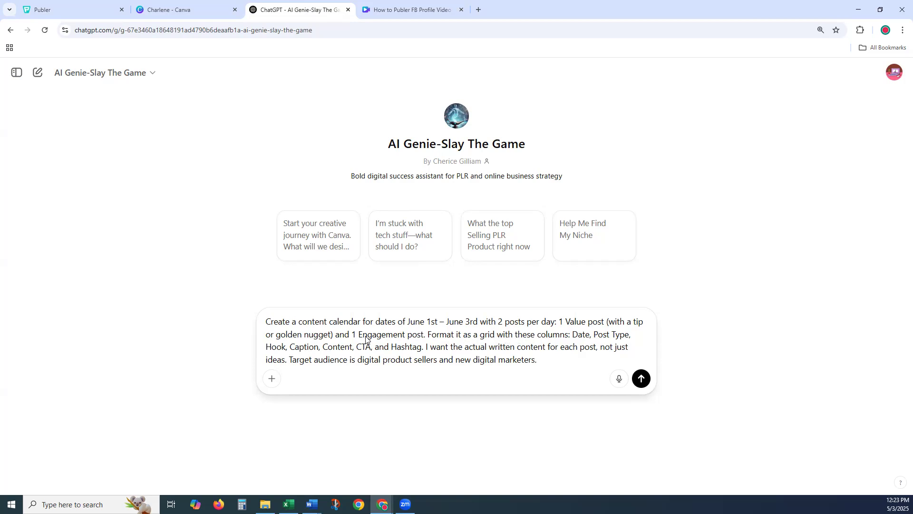
{"action": "left_click", "coordinate": [271, 350]}
{"action": "left_click", "coordinate": [417, 351]}
- Send the calendar request and scroll through the generated June 1–3 content table
{"action": "left_click", "coordinate": [642, 379]}
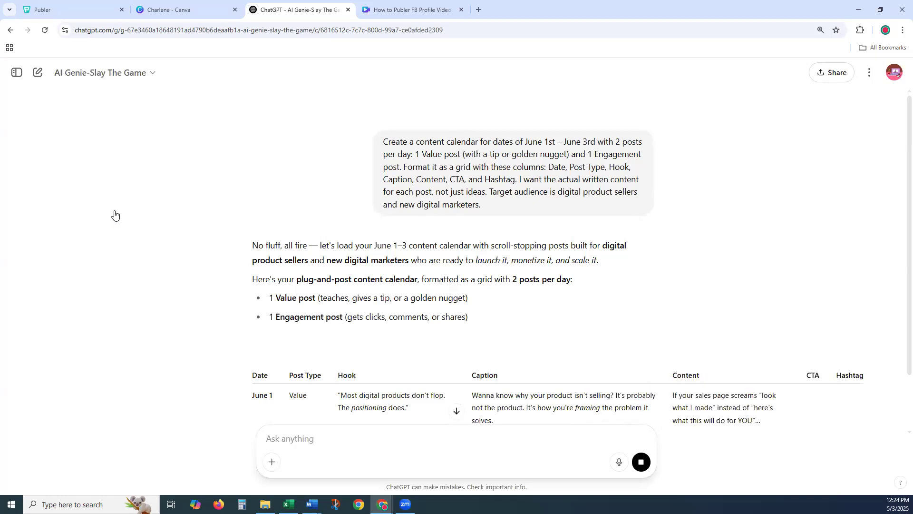
{"action": "scroll", "coordinate": [110, 212], "scroll_direction": "down", "scroll_amount": 1}
{"action": "scroll", "coordinate": [104, 204], "scroll_direction": "down", "scroll_amount": 2}
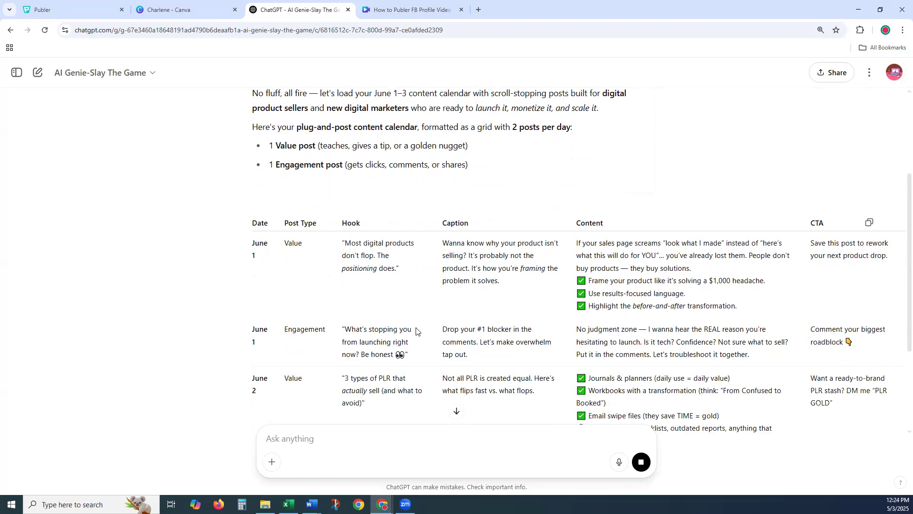
{"action": "scroll", "coordinate": [260, 298], "scroll_direction": "down", "scroll_amount": 2}
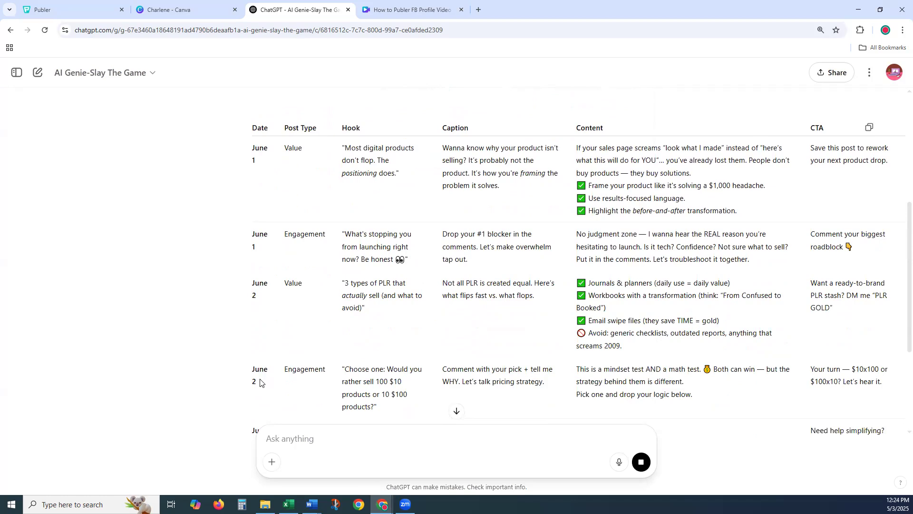
{"action": "scroll", "coordinate": [276, 368], "scroll_direction": "down", "scroll_amount": 3}
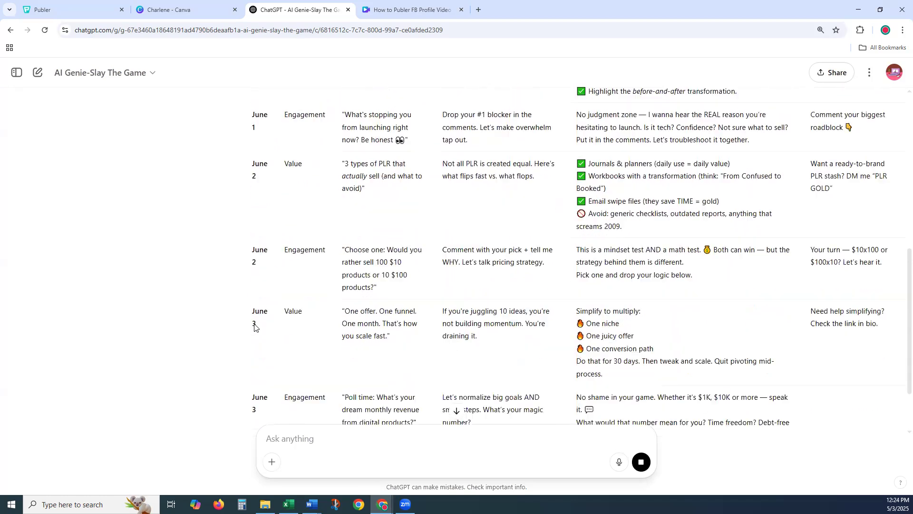
{"action": "scroll", "coordinate": [262, 343], "scroll_direction": "up", "scroll_amount": 2}
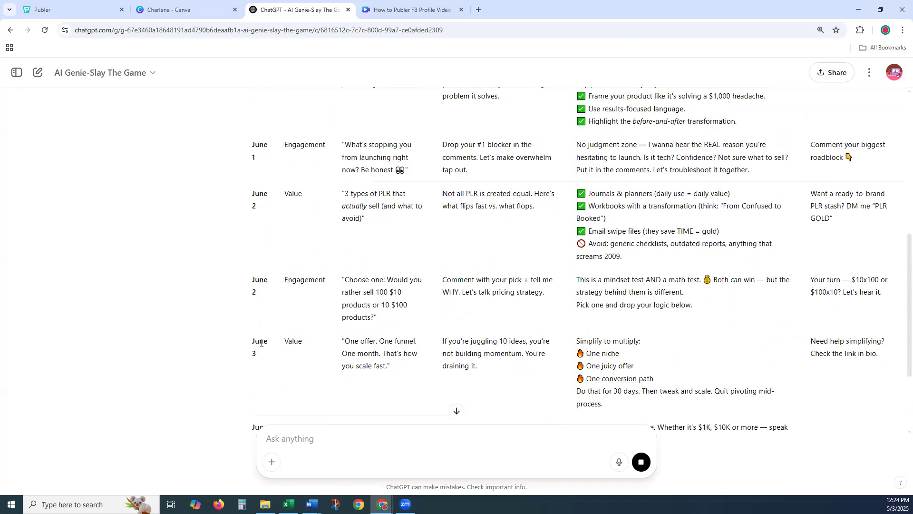
{"action": "scroll", "coordinate": [262, 344], "scroll_direction": "up", "scroll_amount": 3}
{"action": "scroll", "coordinate": [214, 328], "scroll_direction": "up", "scroll_amount": 1}
{"action": "scroll", "coordinate": [157, 300], "scroll_direction": "down", "scroll_amount": 1}
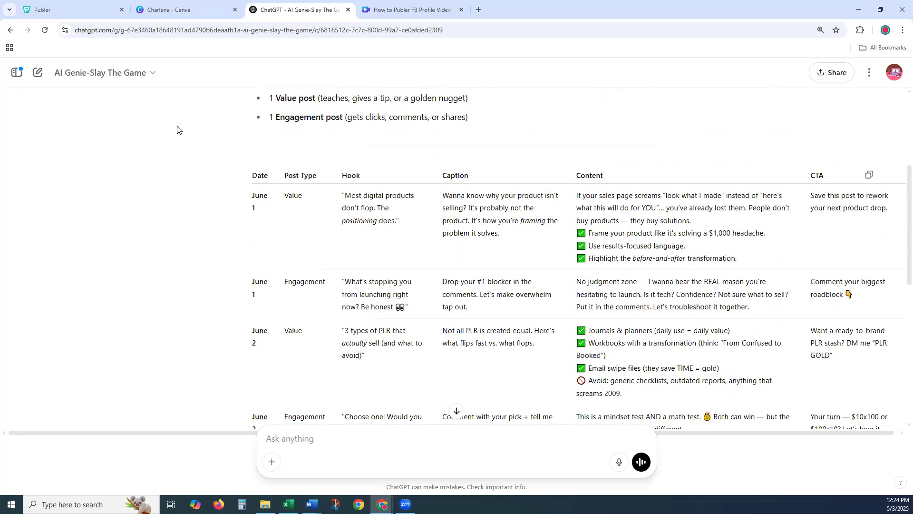
{"action": "left_click", "coordinate": [185, 9]}
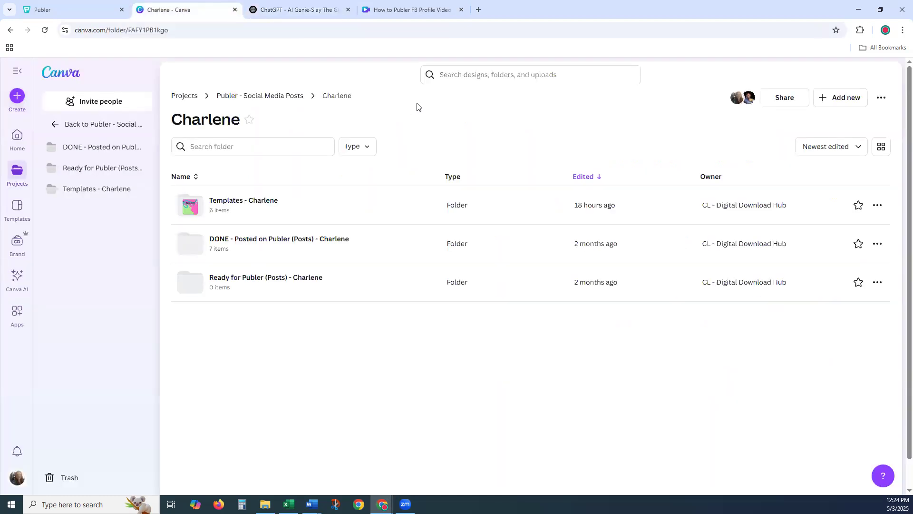
- Open the Templates - Charlene folder and its Value Post Template - Charlene design
{"action": "left_click", "coordinate": [234, 201]}
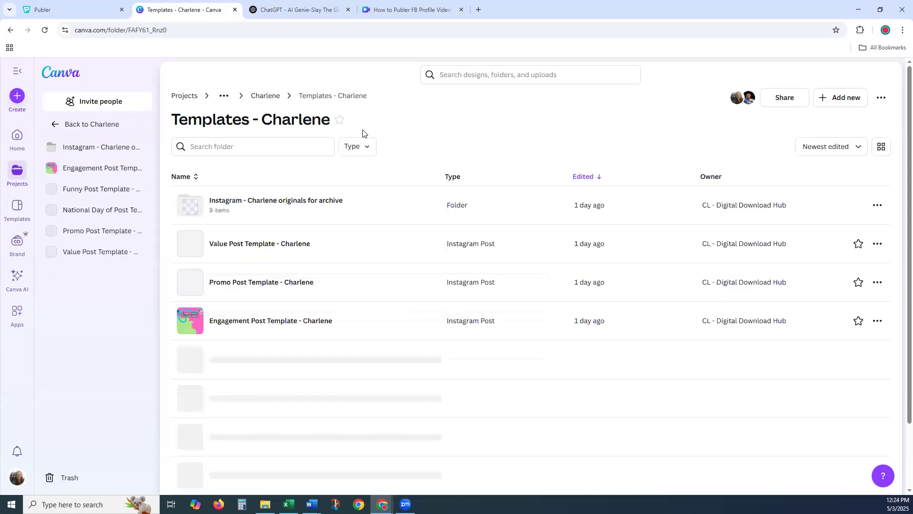
{"action": "left_click", "coordinate": [231, 245]}
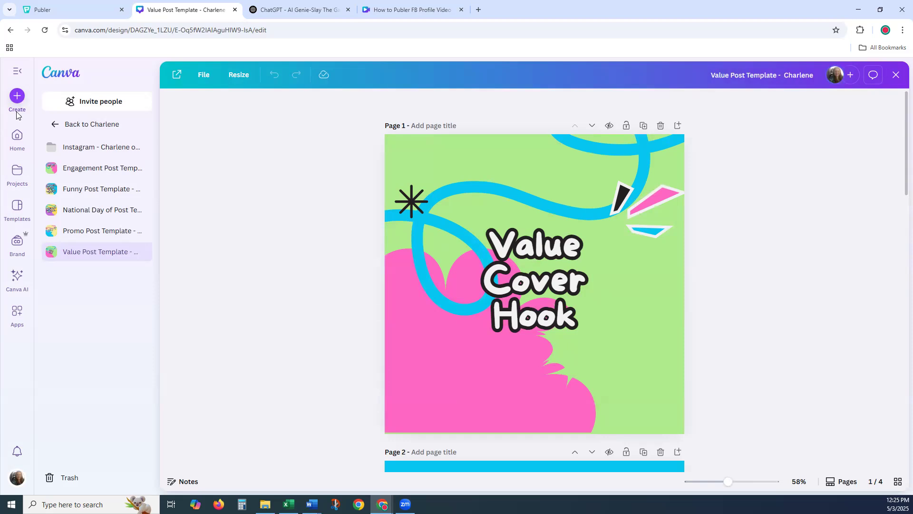
- Paste the June 1 hook from ChatGPT over the cover's Value Cover Hook headline
{"action": "left_click", "coordinate": [586, 283]}
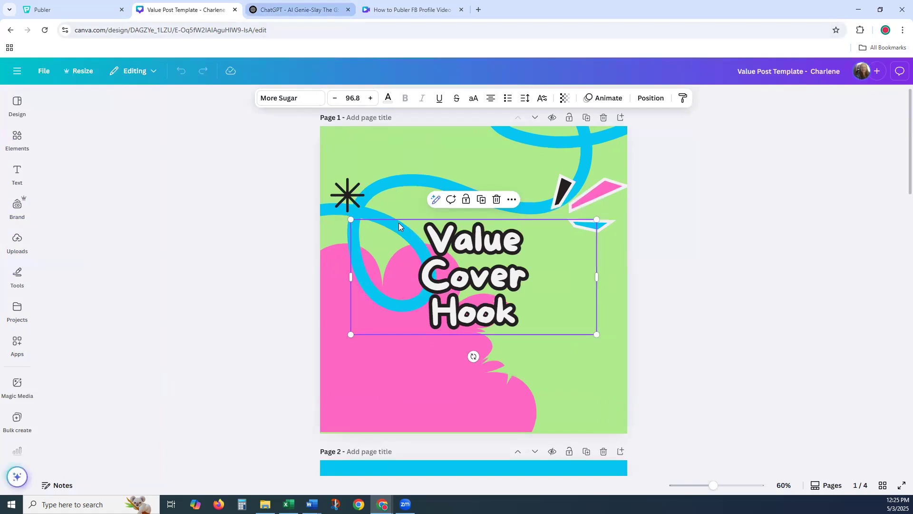
{"action": "key", "text": "ctrl+Tab"}
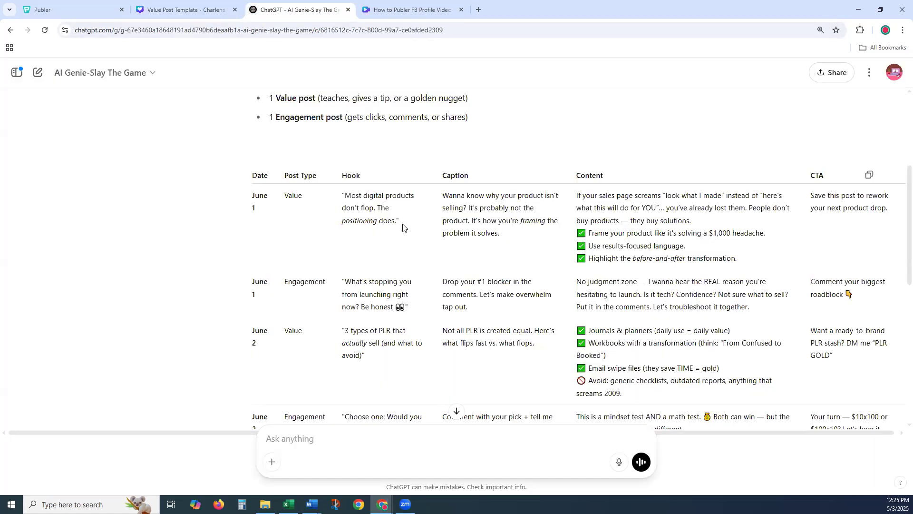
{"action": "left_click_drag", "start_coordinate": [401, 223], "coordinate": [343, 195]}
{"action": "key", "text": "ctrl+c"}
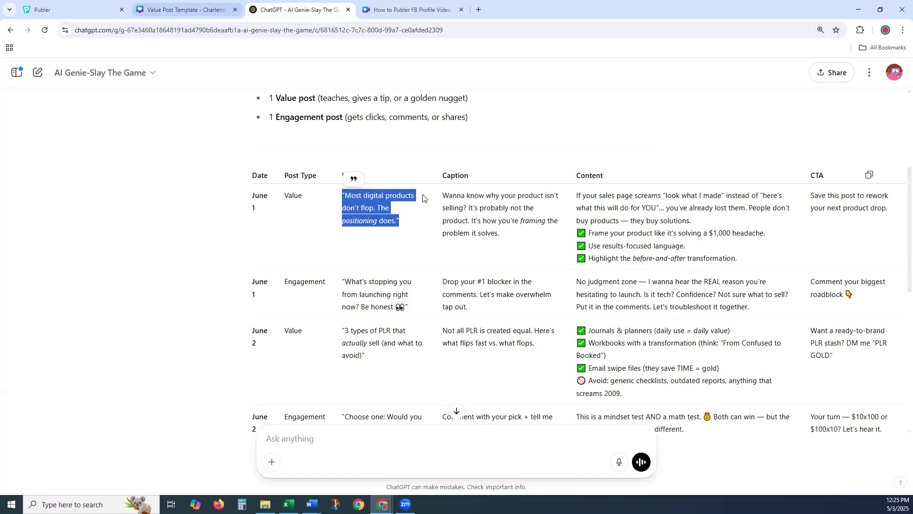
{"action": "left_click", "coordinate": [170, 11]}
{"action": "double_click", "coordinate": [473, 295]}
{"action": "key", "text": "ctrl+a"}
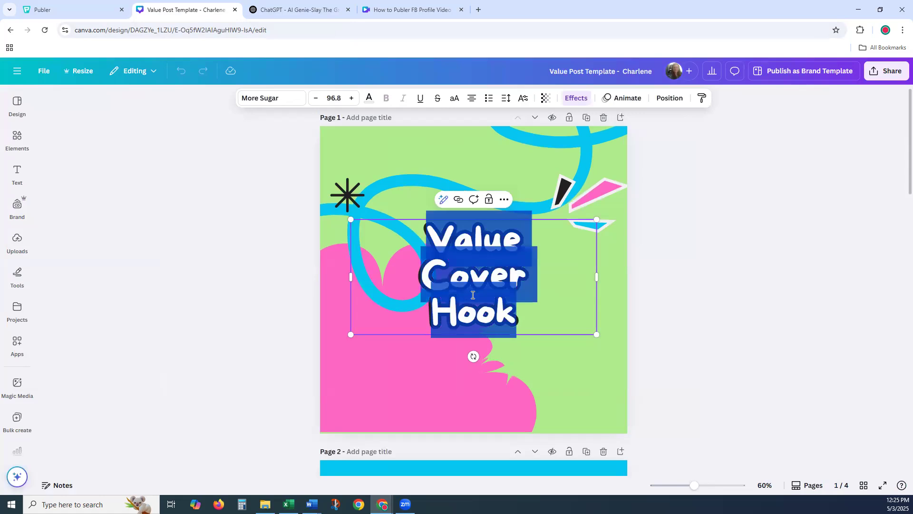
{"action": "key", "text": "ctrl+v"}
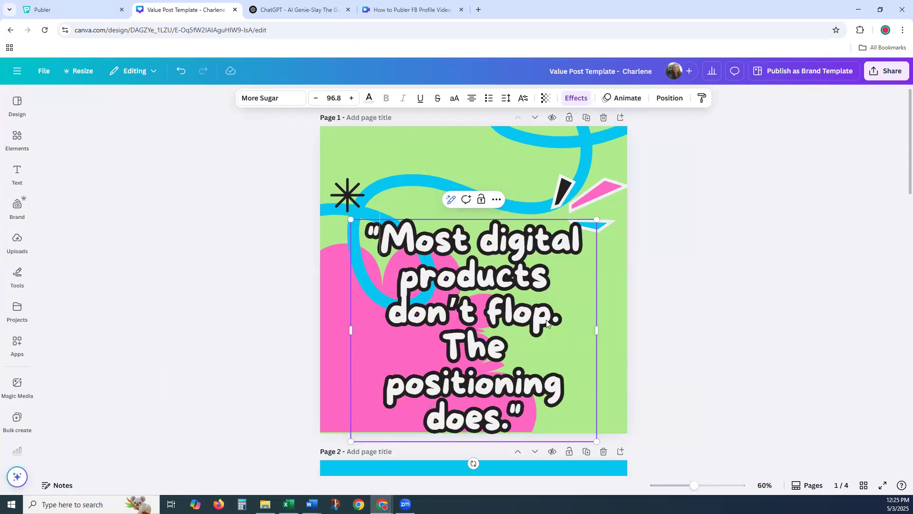
- Strip the quote marks and break the headline into lines at "don't flop." and "The positioning does."
{"action": "key", "text": "BackSpace"}
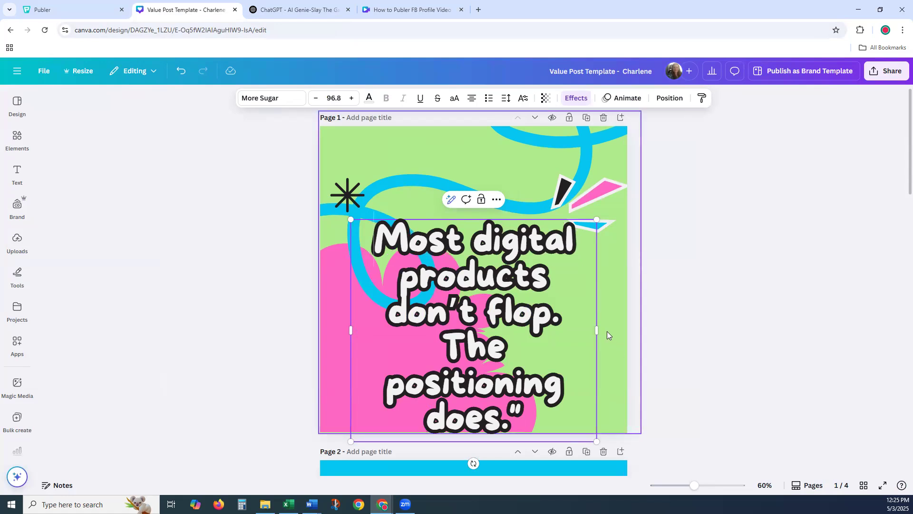
{"action": "left_click_drag", "start_coordinate": [600, 331], "coordinate": [633, 332]}
{"action": "key", "text": "BackSpace"}
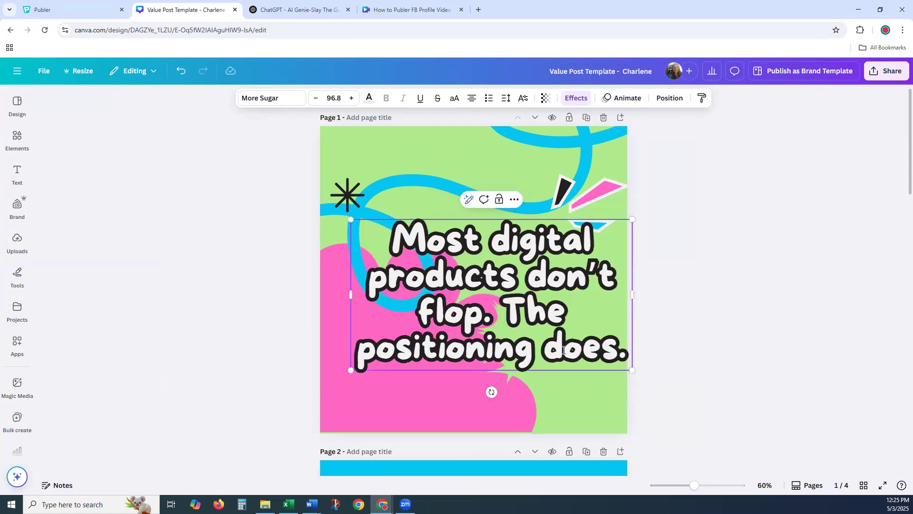
{"action": "left_click", "coordinate": [506, 315]}
{"action": "key", "text": "Return"}
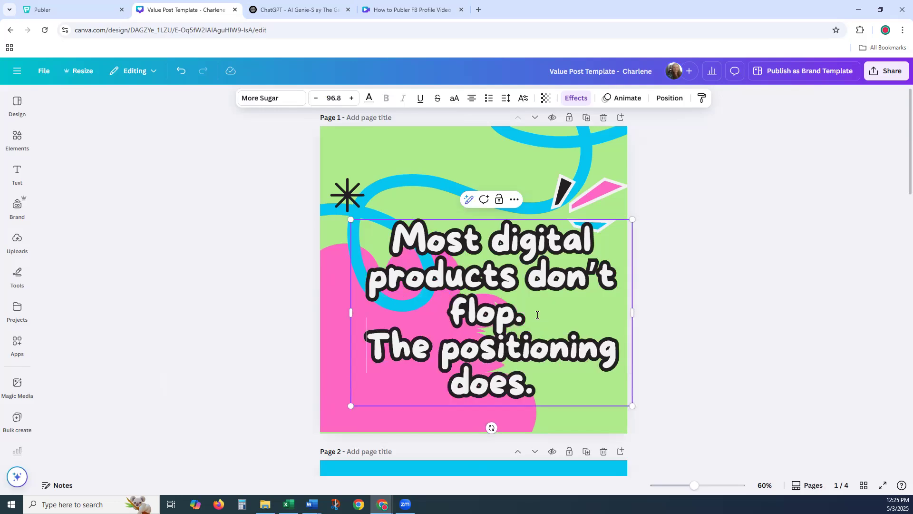
{"action": "left_click", "coordinate": [530, 276]}
{"action": "key", "text": "BackSpace"}
{"action": "key", "text": "Return"}
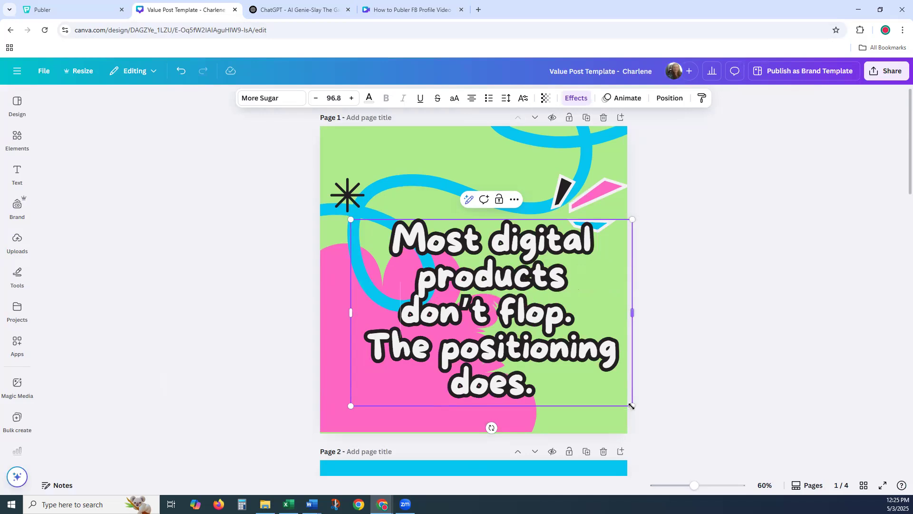
- Shrink the headline box and move it up and right on page 1
{"action": "left_click_drag", "start_coordinate": [632, 407], "coordinate": [592, 379]}
{"action": "left_click", "coordinate": [675, 348]}
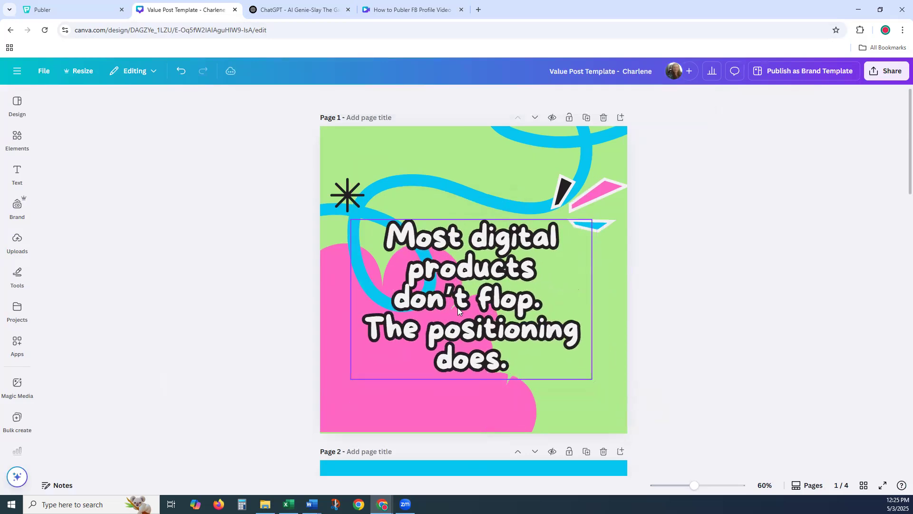
{"action": "left_click_drag", "start_coordinate": [457, 307], "coordinate": [458, 292]}
{"action": "left_click", "coordinate": [662, 273]}
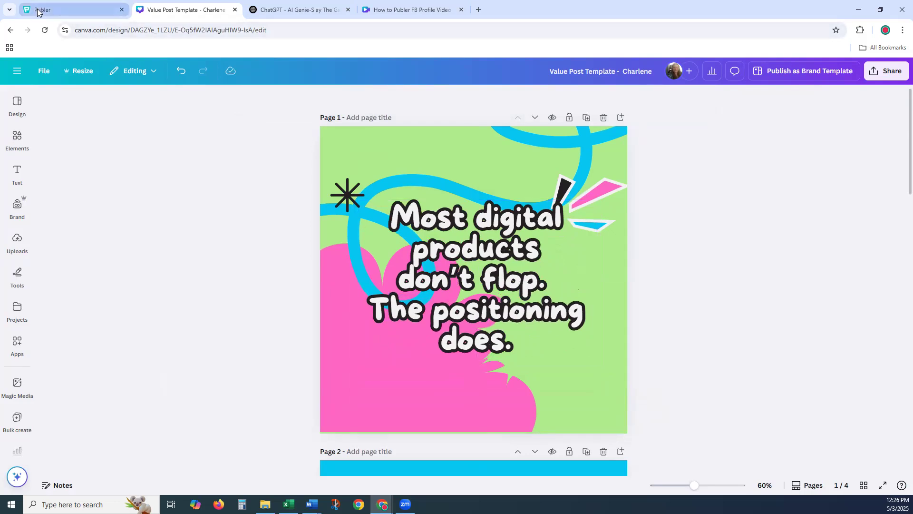
{"action": "left_click_drag", "start_coordinate": [503, 237], "coordinate": [444, 202]}
{"action": "key", "text": "ctrl+c"}
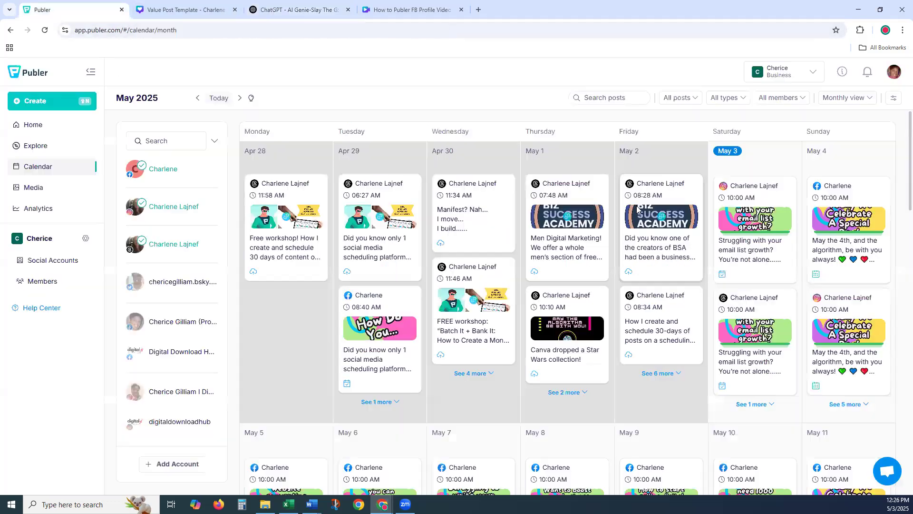
{"action": "scroll", "coordinate": [637, 210], "scroll_direction": "down", "scroll_amount": 1}
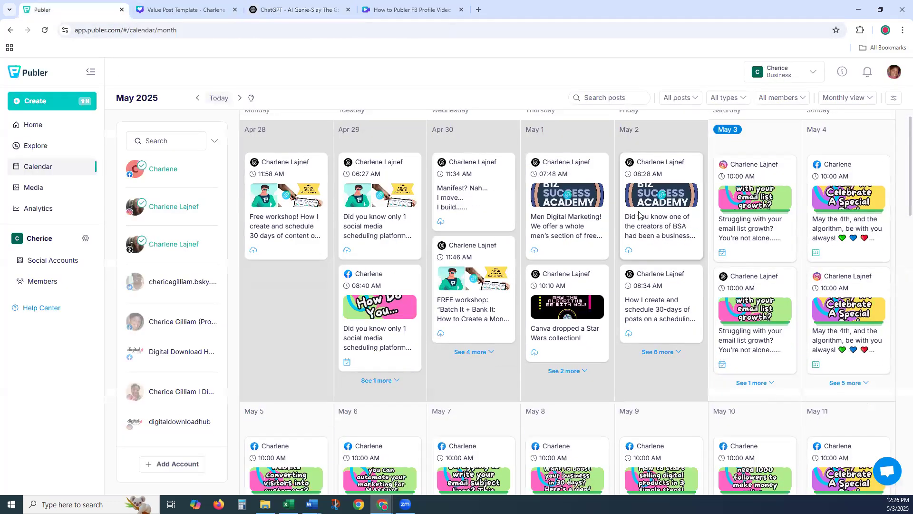
{"action": "scroll", "coordinate": [639, 211], "scroll_direction": "down", "scroll_amount": 8}
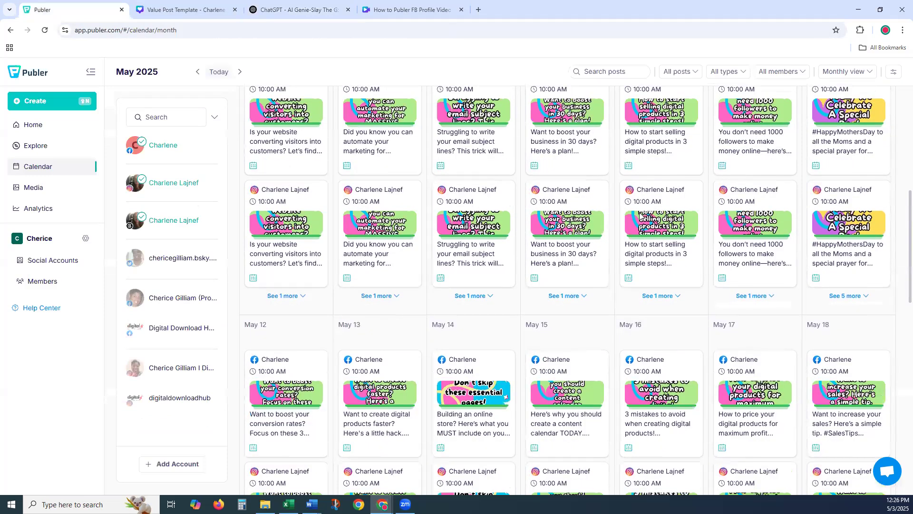
{"action": "scroll", "coordinate": [640, 212], "scroll_direction": "down", "scroll_amount": 5}
{"action": "scroll", "coordinate": [640, 216], "scroll_direction": "down", "scroll_amount": 2}
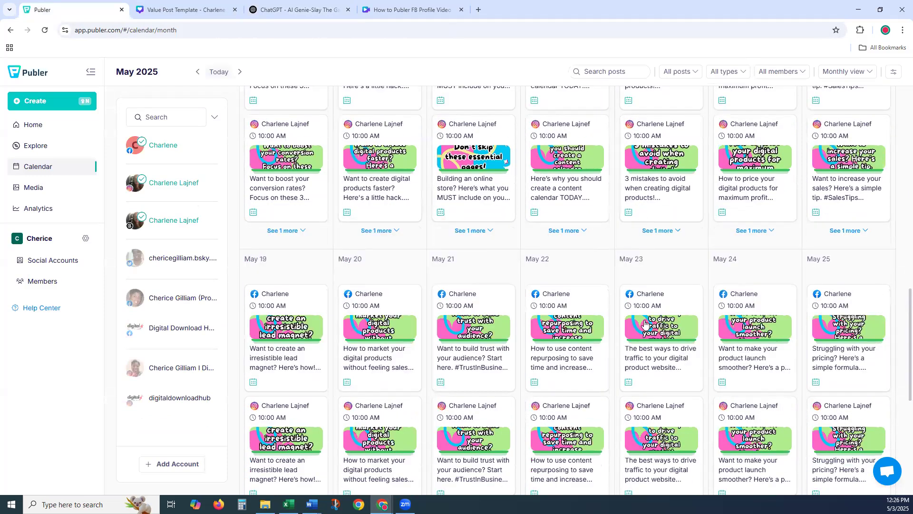
{"action": "scroll", "coordinate": [645, 325], "scroll_direction": "down", "scroll_amount": 4}
{"action": "scroll", "coordinate": [854, 228], "scroll_direction": "down", "scroll_amount": 3}
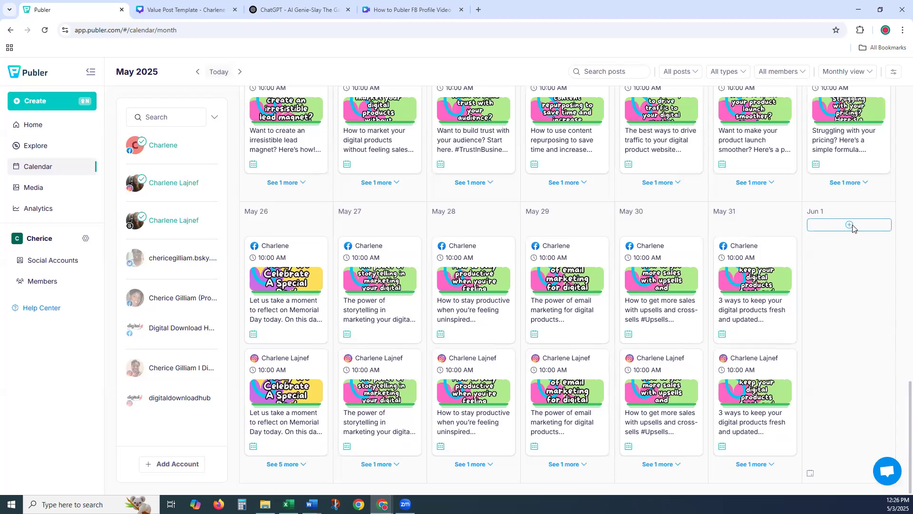
{"action": "left_click", "coordinate": [637, 155]}
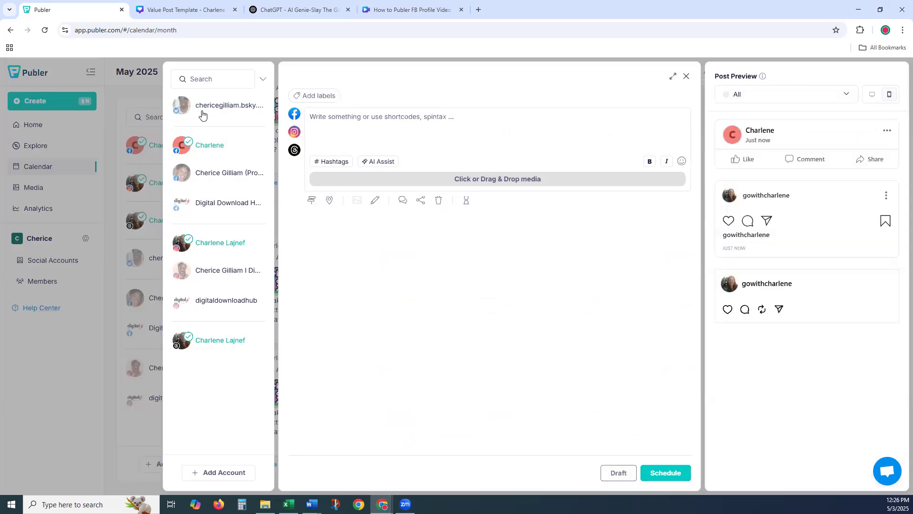
- Select the Digital Download Hub account, paste the June 1 caption, and select the June 1 content in ChatGPT
{"action": "left_click", "coordinate": [205, 204]}
{"action": "left_click", "coordinate": [328, 119]}
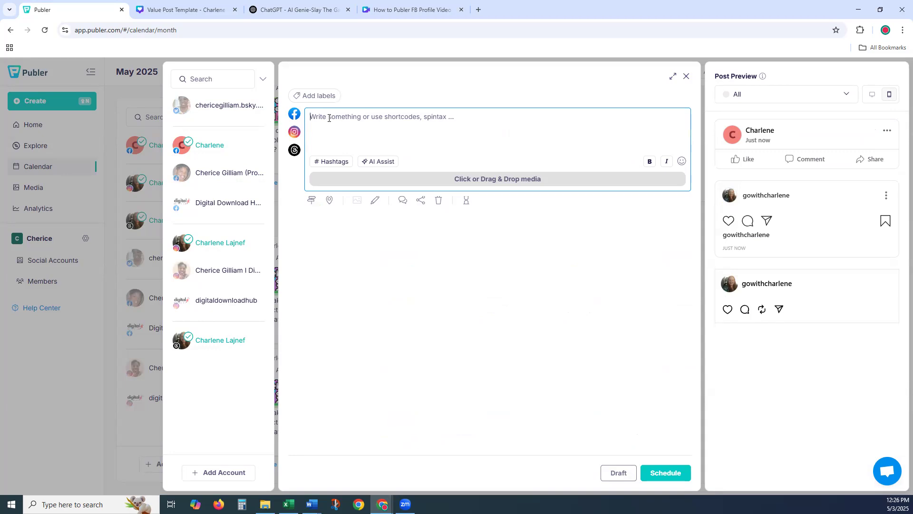
{"action": "key", "text": "ctrl+v"}
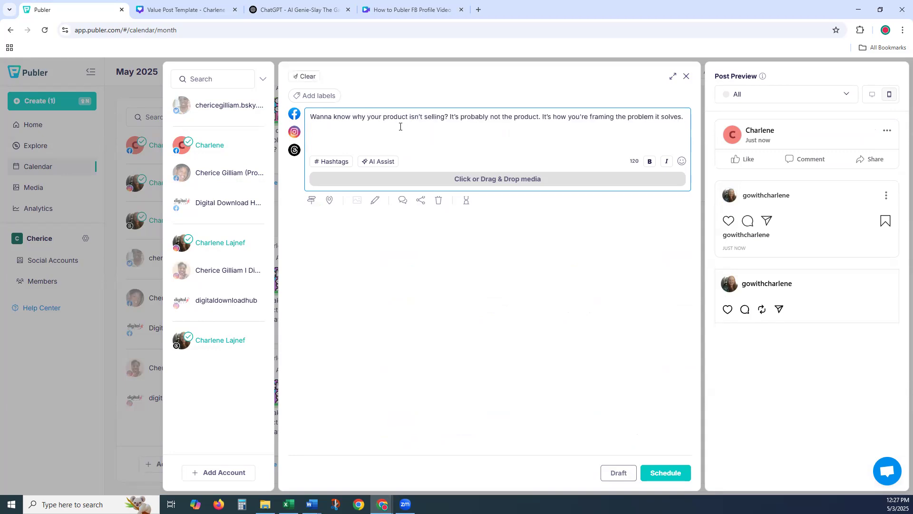
{"action": "key", "text": "Return"}
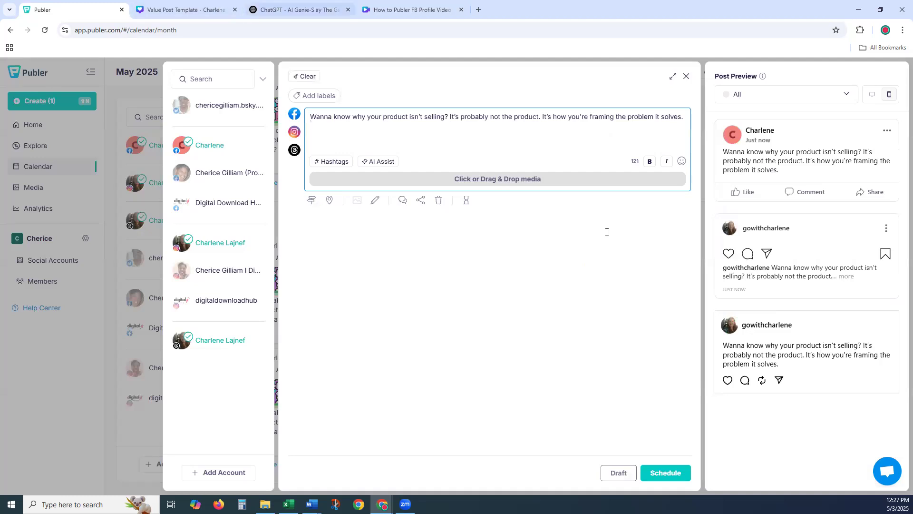
{"action": "left_click", "coordinate": [300, 10]}
{"action": "left_click_drag", "start_coordinate": [739, 259], "coordinate": [575, 200]}
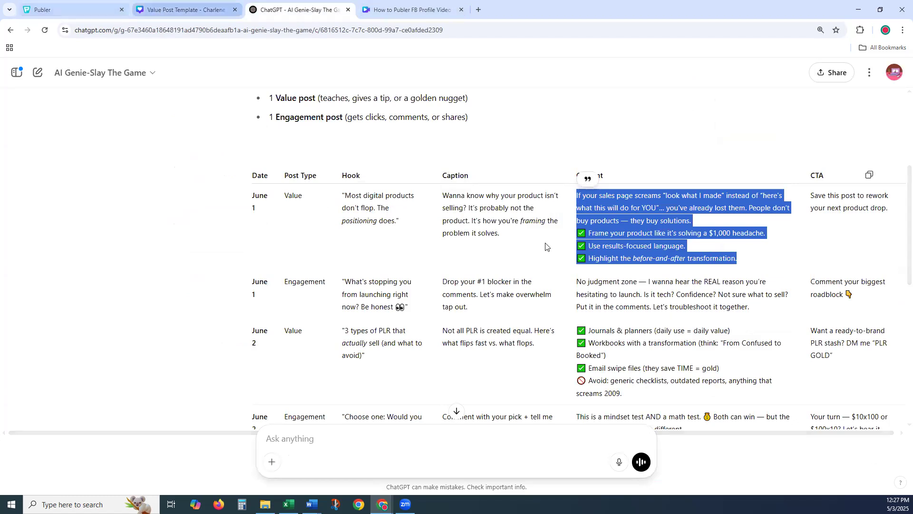
- Paste the June 1 hashtags #DigitalProductTips #MarketingTruth on a new line under the caption
{"action": "left_click", "coordinate": [186, 10]}
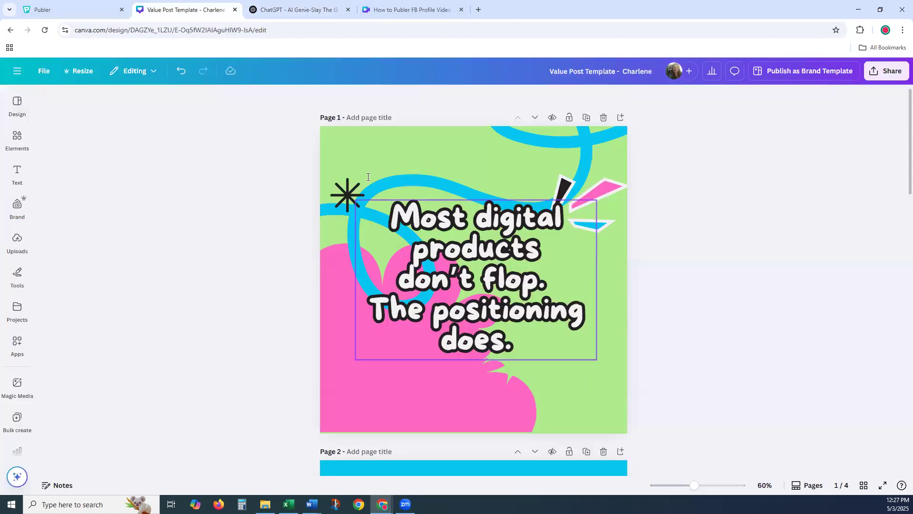
{"action": "left_click", "coordinate": [71, 10]}
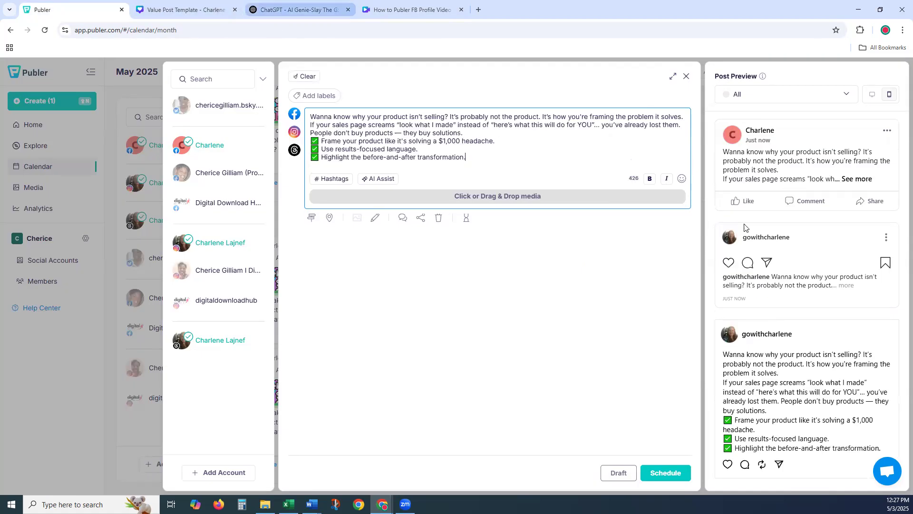
{"action": "left_click", "coordinate": [300, 10]}
{"action": "left_click_drag", "start_coordinate": [865, 196], "coordinate": [890, 207]}
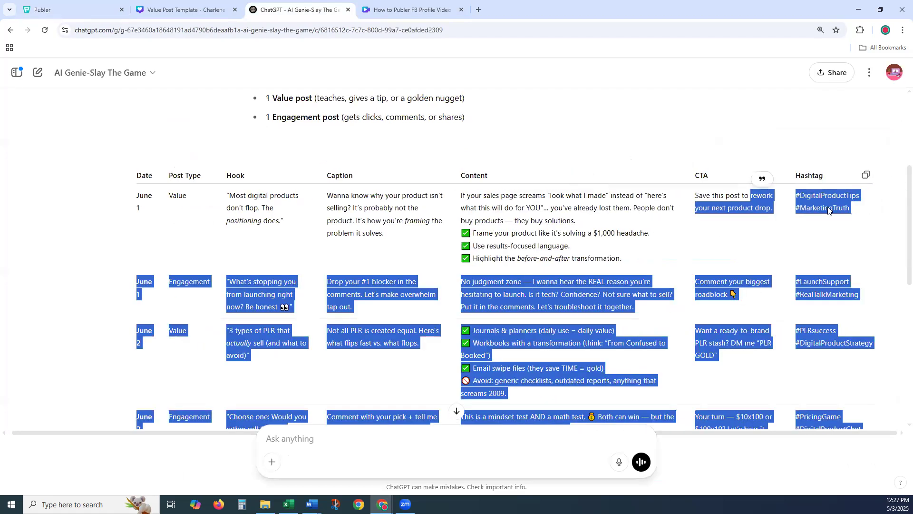
{"action": "left_click", "coordinate": [778, 214]}
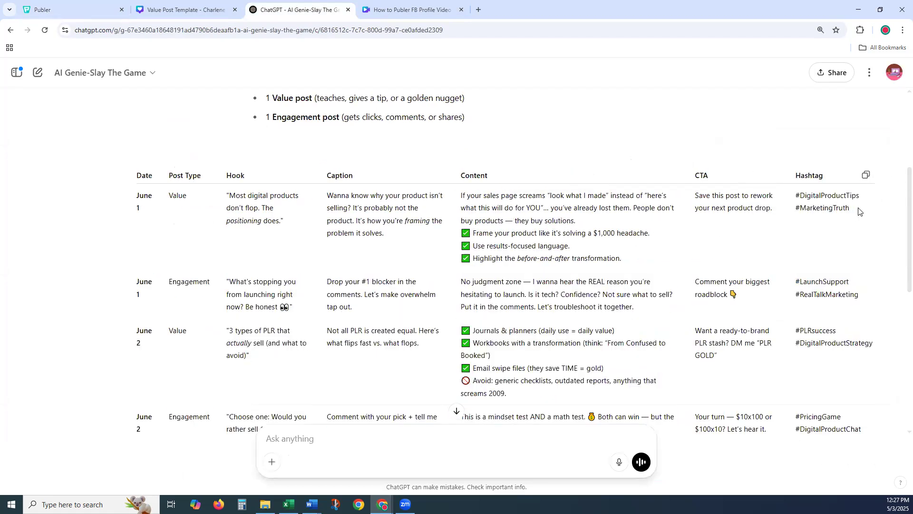
{"action": "triple_click", "coordinate": [793, 200]}
{"action": "key", "text": "ctrl+c"}
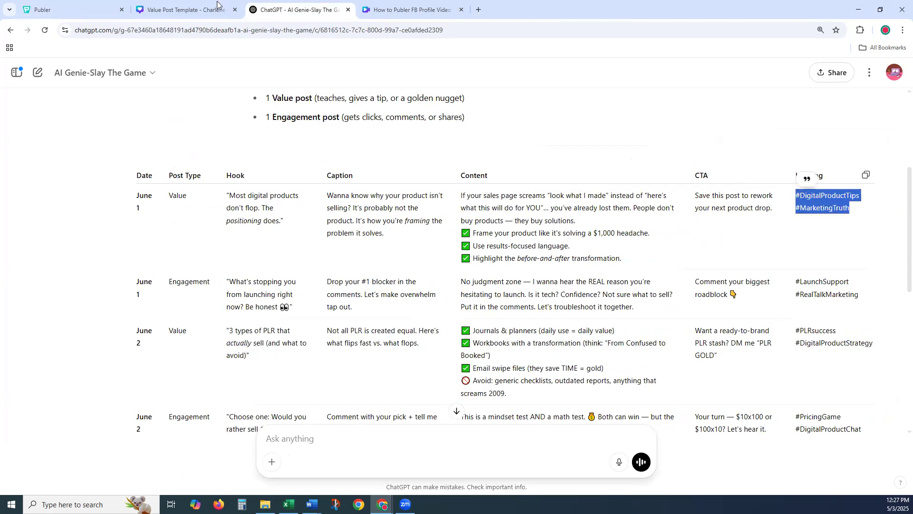
{"action": "key", "text": "ctrl+shift+Tab"}
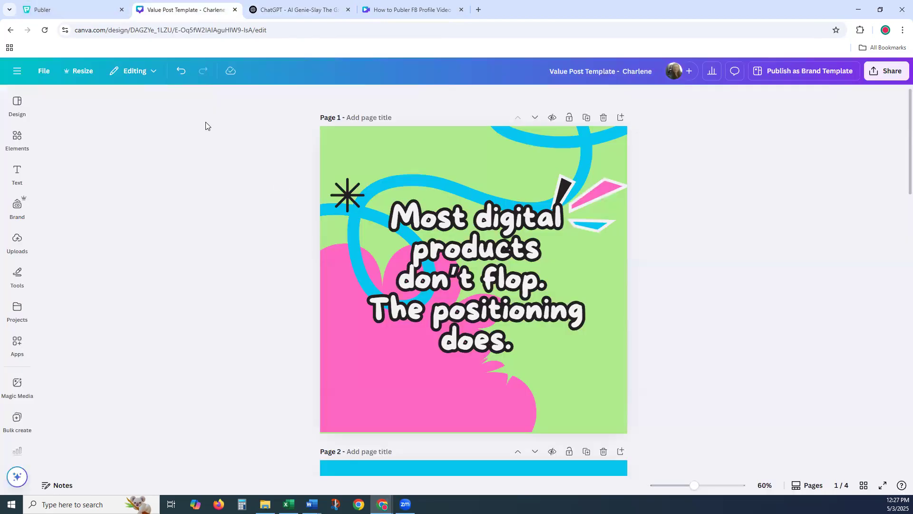
{"action": "key", "text": "ctrl+shift+Tab"}
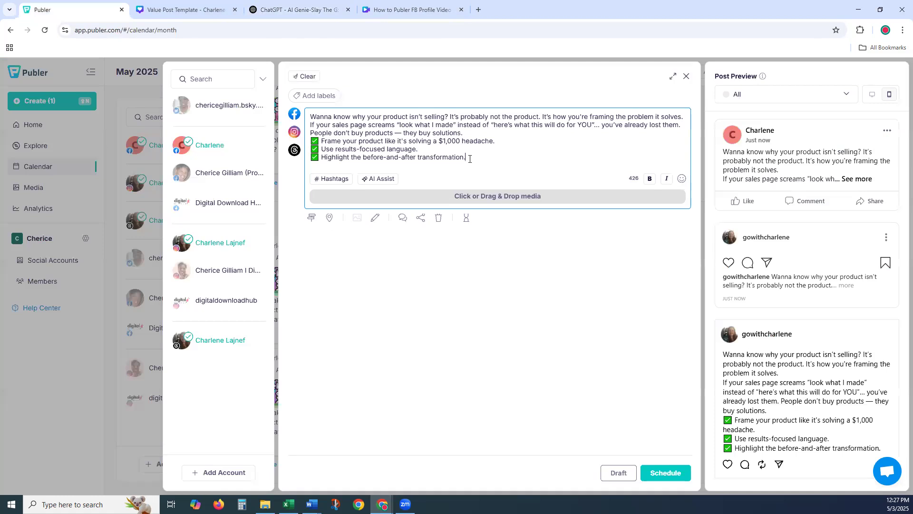
{"action": "key", "text": "Return"}
{"action": "key", "text": "ctrl+v"}
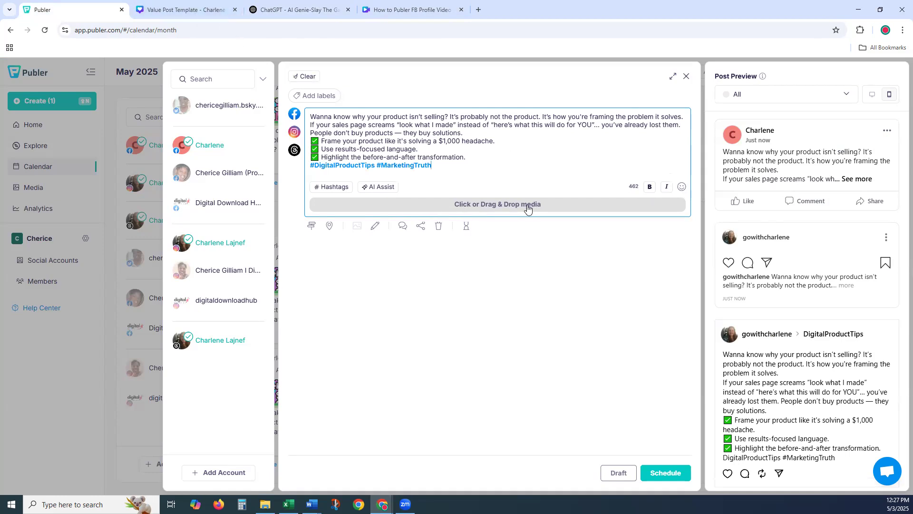
{"action": "left_click", "coordinate": [495, 206]}
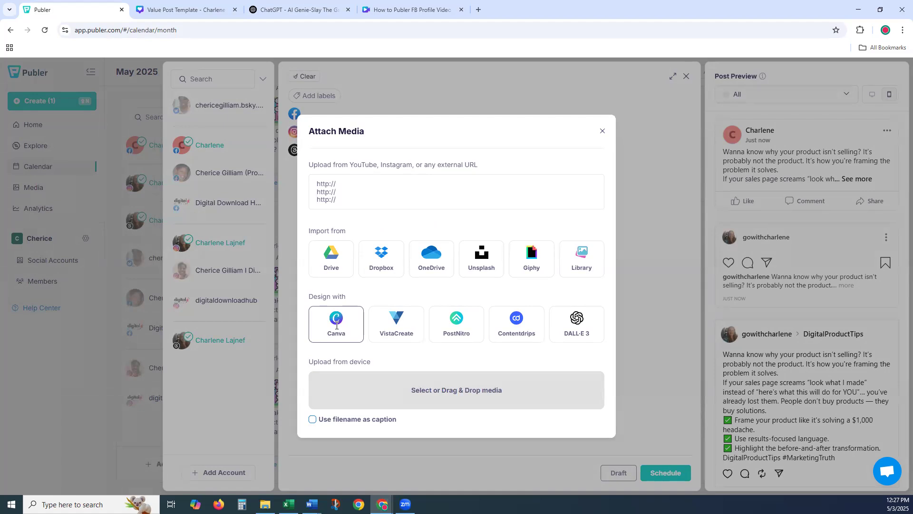
- Choose Canva as the media designer with a Social Media Post design type
{"action": "left_click", "coordinate": [336, 326]}
{"action": "left_click", "coordinate": [535, 315]}
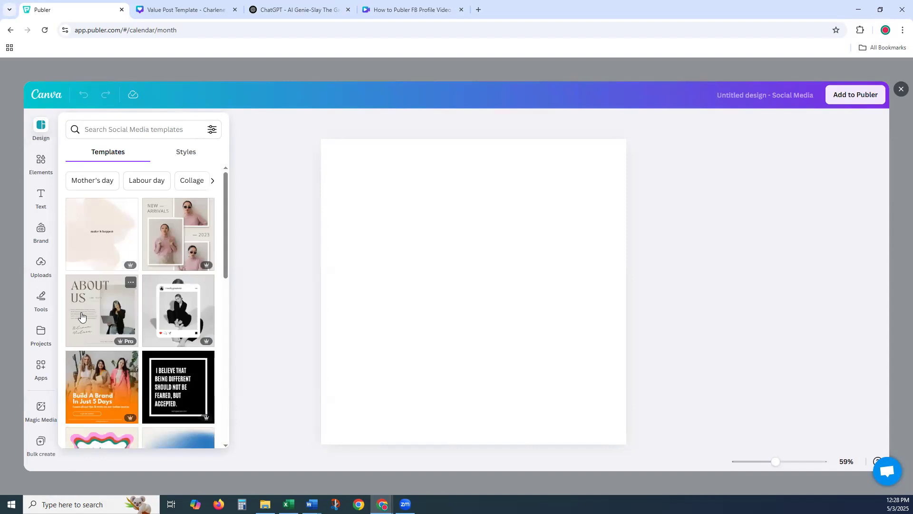
- Add page 1 of the Value Post Template, the "don't flop" cover, to the Publer post
{"action": "left_click", "coordinate": [41, 332]}
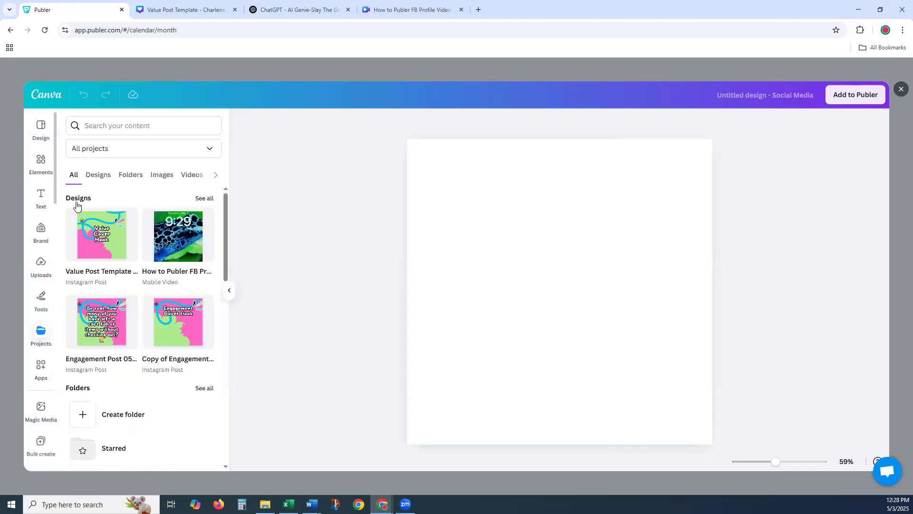
{"action": "left_click", "coordinate": [103, 235]}
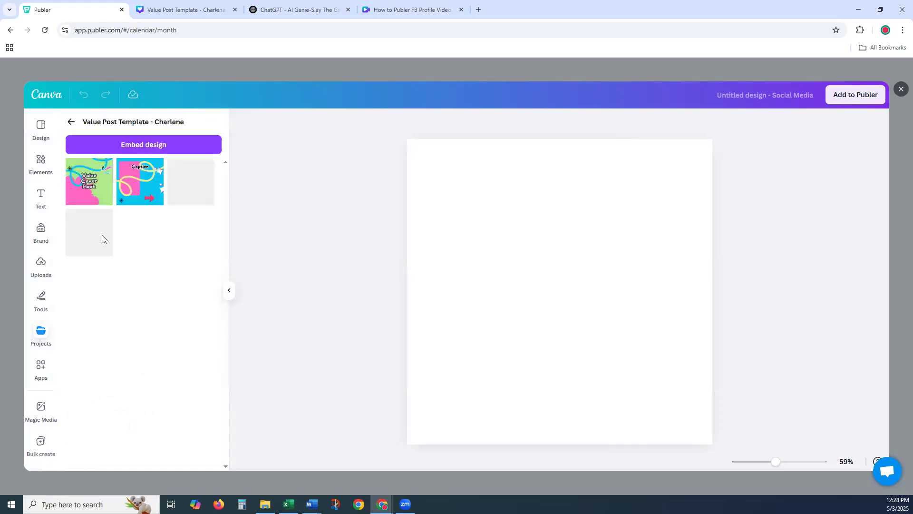
{"action": "left_click", "coordinate": [89, 185]}
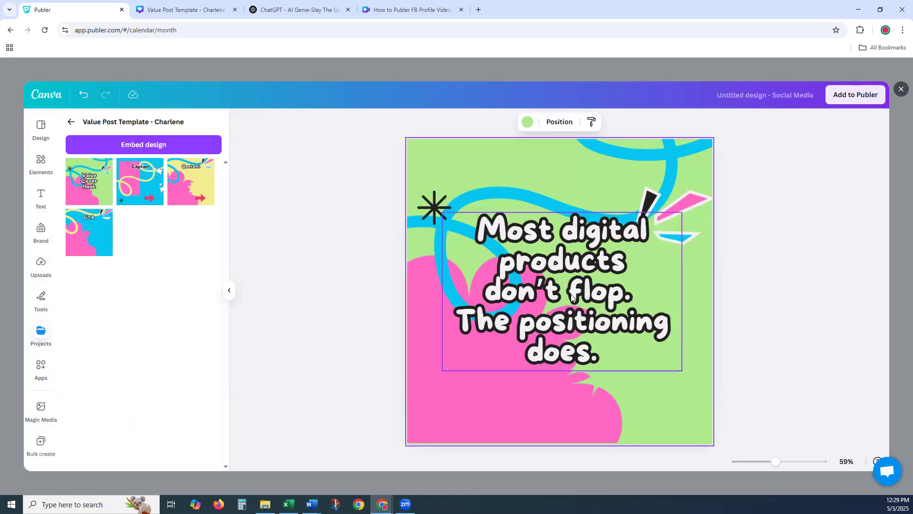
{"action": "left_click", "coordinate": [857, 95]}
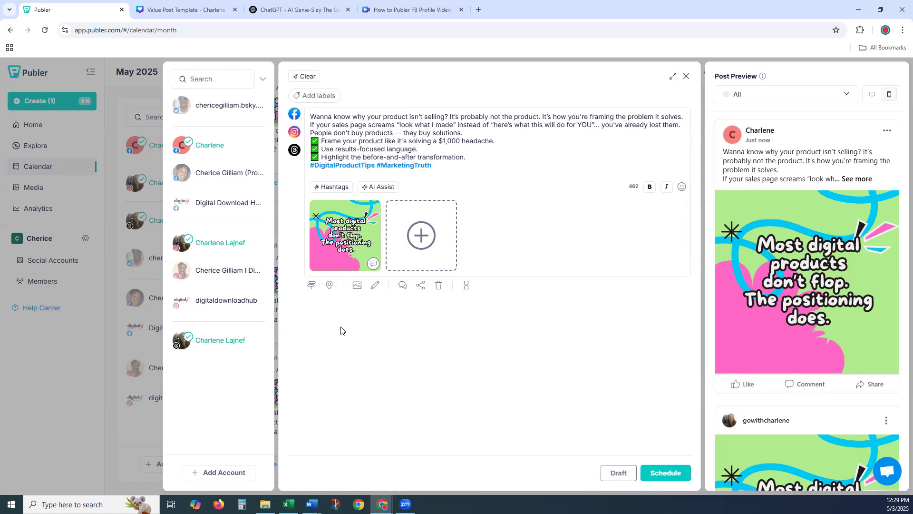
{"action": "mouse_move", "coordinate": [344, 235]}
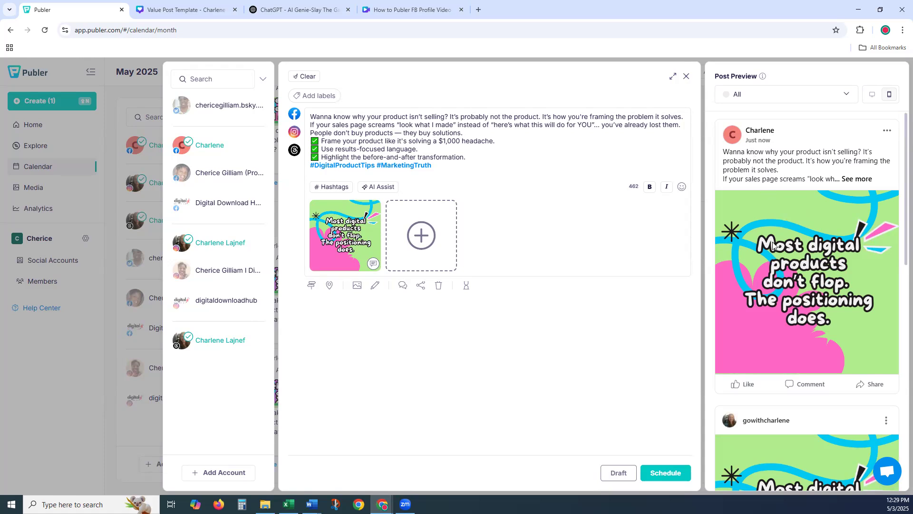
- Set the post's schedule to Jun 1 at hour 10, 10:00 AM, and confirm
{"action": "scroll", "coordinate": [761, 252], "scroll_direction": "down", "scroll_amount": 4}
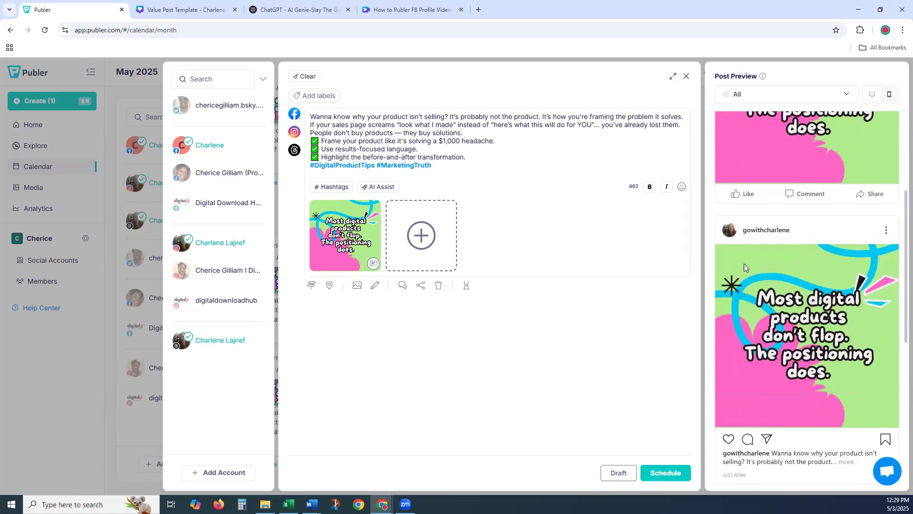
{"action": "scroll", "coordinate": [749, 266], "scroll_direction": "down", "scroll_amount": 5}
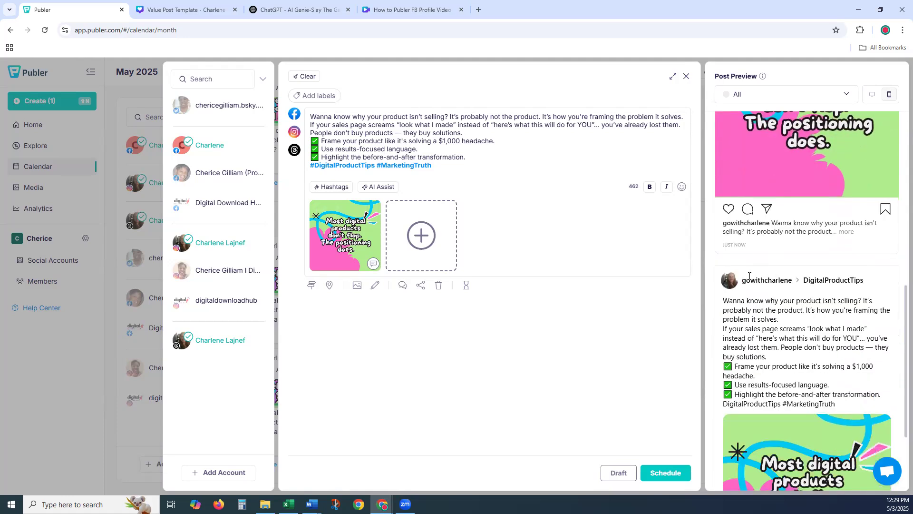
{"action": "scroll", "coordinate": [776, 337], "scroll_direction": "up", "scroll_amount": 4}
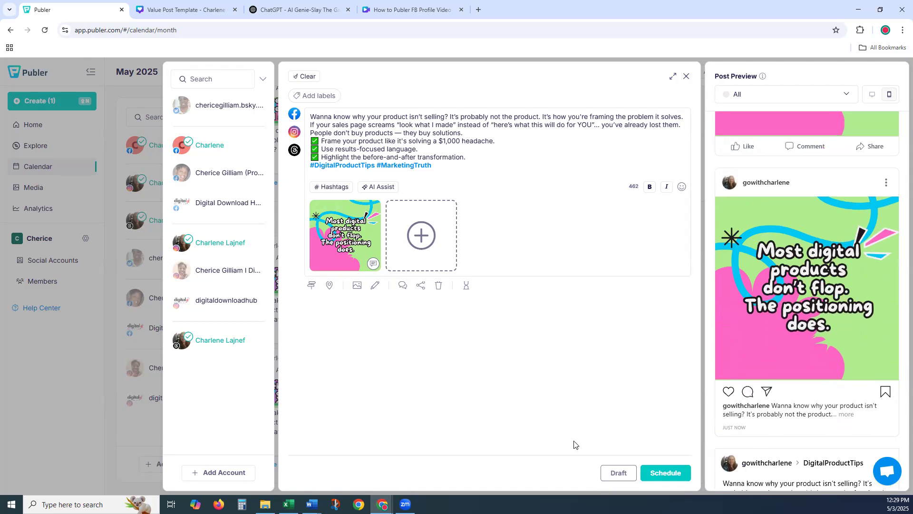
{"action": "left_click", "coordinate": [668, 473]}
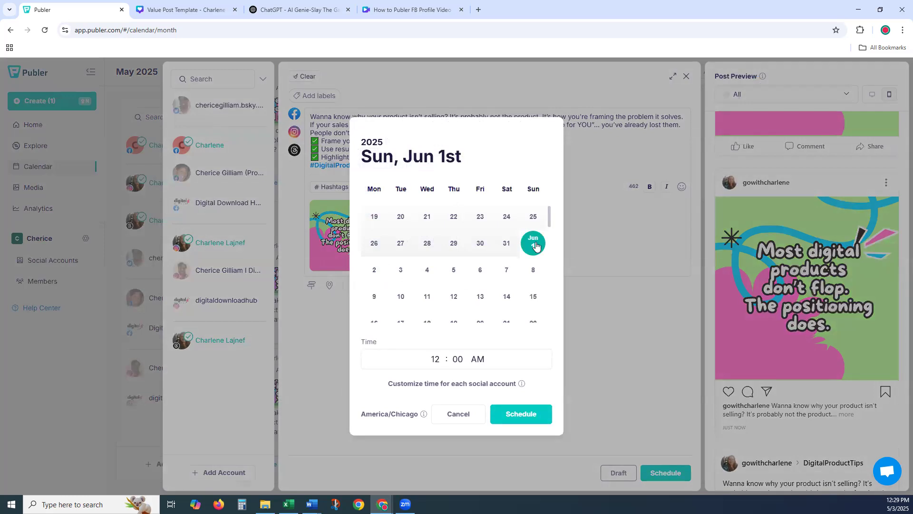
{"action": "left_click", "coordinate": [434, 360]}
{"action": "type", "text": "10"}
{"action": "left_click", "coordinate": [522, 415]}
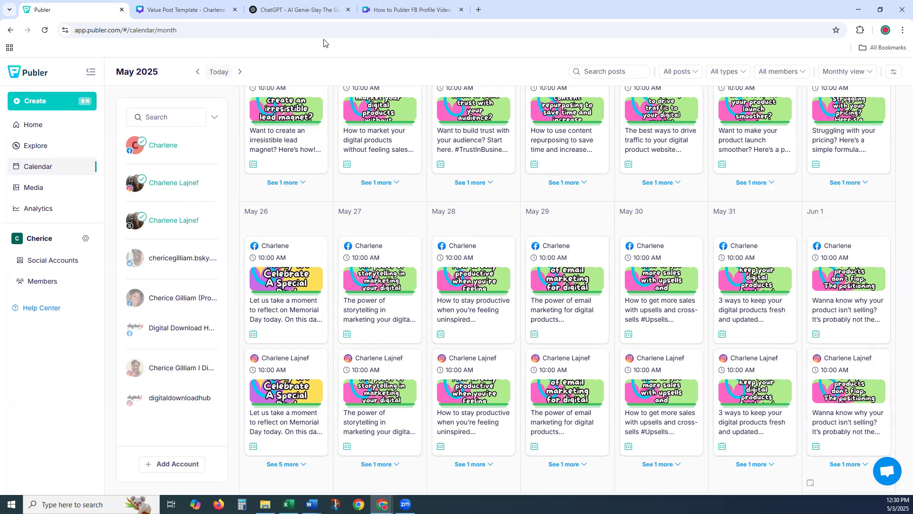
- Switch to the Value Post Template design, then to the ChatGPT content table
{"action": "left_click", "coordinate": [175, 10]}
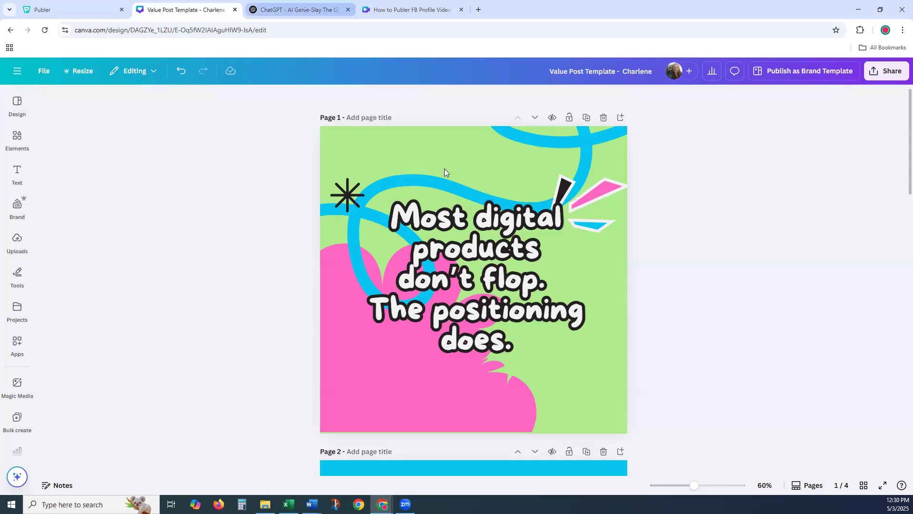
{"action": "left_click", "coordinate": [304, 9]}
- Paste the June 1 caption from ChatGPT over the Caption placeholder on page 2
{"action": "left_click", "coordinate": [468, 244]}
{"action": "left_click_drag", "start_coordinate": [384, 234], "coordinate": [328, 194]}
{"action": "key", "text": "ctrl+c"}
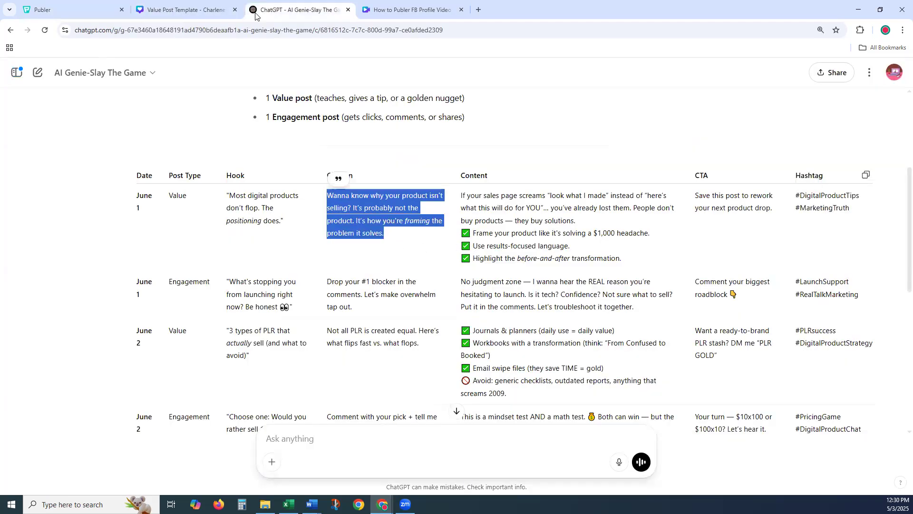
{"action": "left_click", "coordinate": [180, 10]}
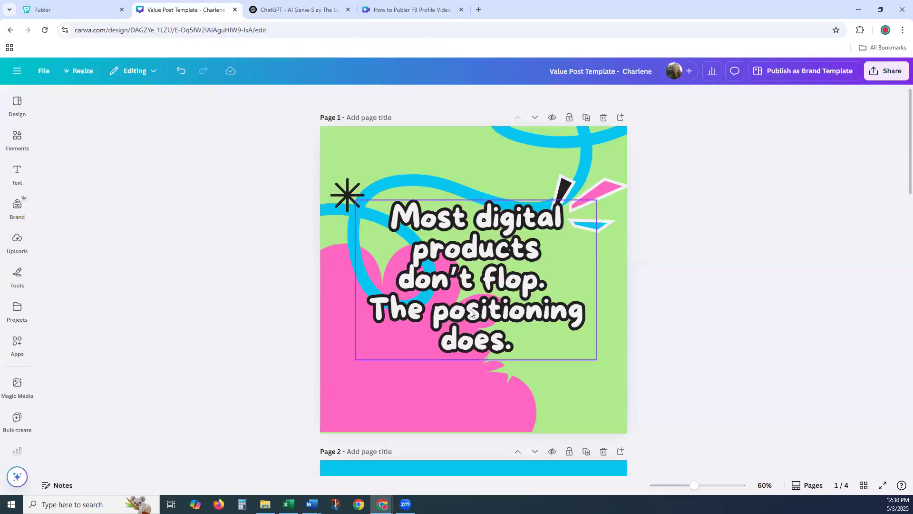
{"action": "scroll", "coordinate": [439, 251], "scroll_direction": "down", "scroll_amount": 2}
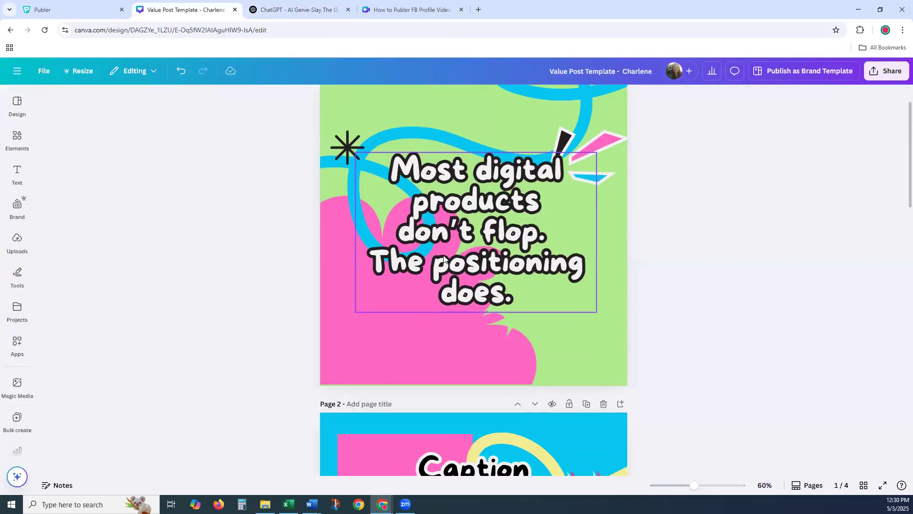
{"action": "scroll", "coordinate": [465, 203], "scroll_direction": "down", "scroll_amount": 6}
{"action": "left_click", "coordinate": [466, 191]}
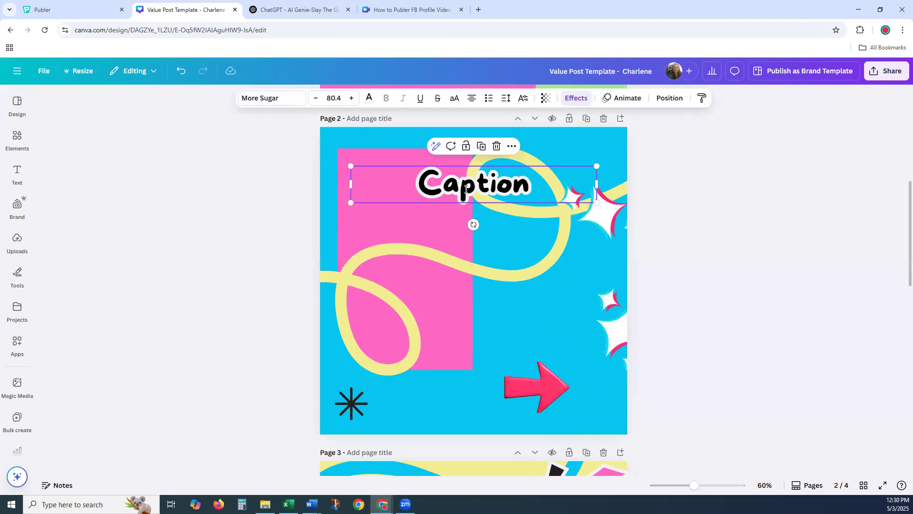
{"action": "double_click", "coordinate": [473, 187]}
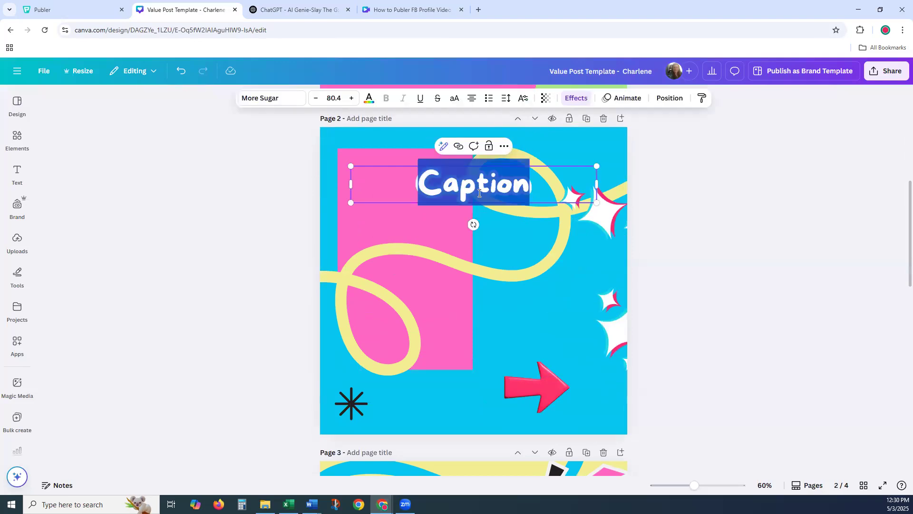
{"action": "key", "text": "ctrl+v"}
- Shrink the caption box, set line spacing to 0.99, and settle it on page 2
{"action": "left_click_drag", "start_coordinate": [597, 457], "coordinate": [551, 403]}
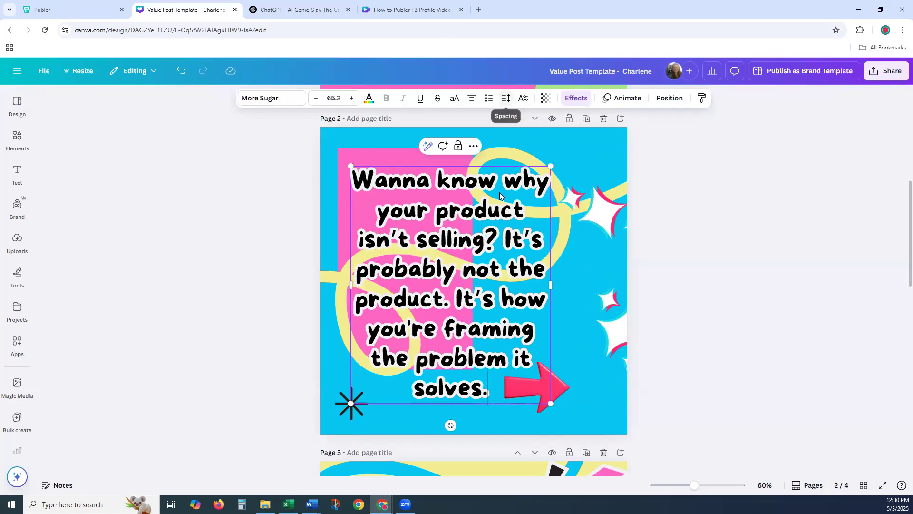
{"action": "left_click", "coordinate": [506, 98]}
{"action": "left_click_drag", "start_coordinate": [481, 170], "coordinate": [474, 170]}
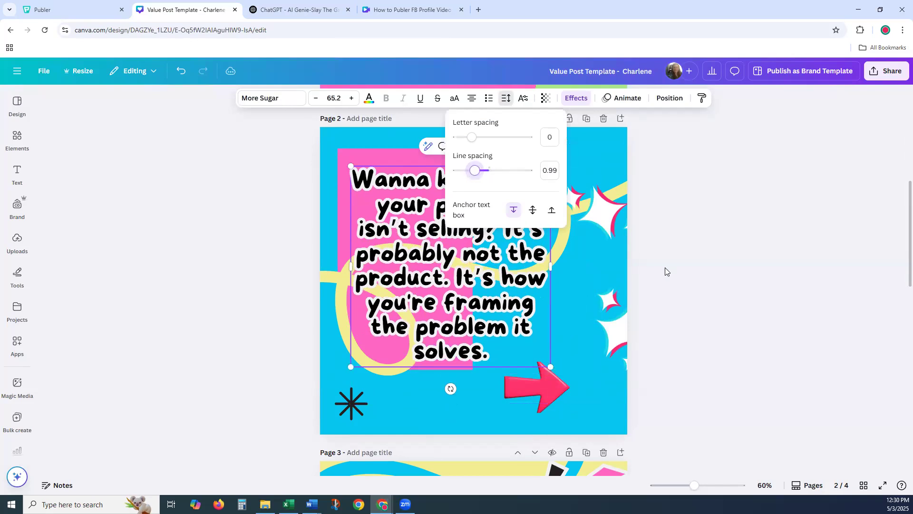
{"action": "left_click", "coordinate": [460, 262]}
{"action": "left_click_drag", "start_coordinate": [462, 259], "coordinate": [493, 305]}
{"action": "left_click", "coordinate": [689, 291]}
{"action": "left_click", "coordinate": [691, 310]}
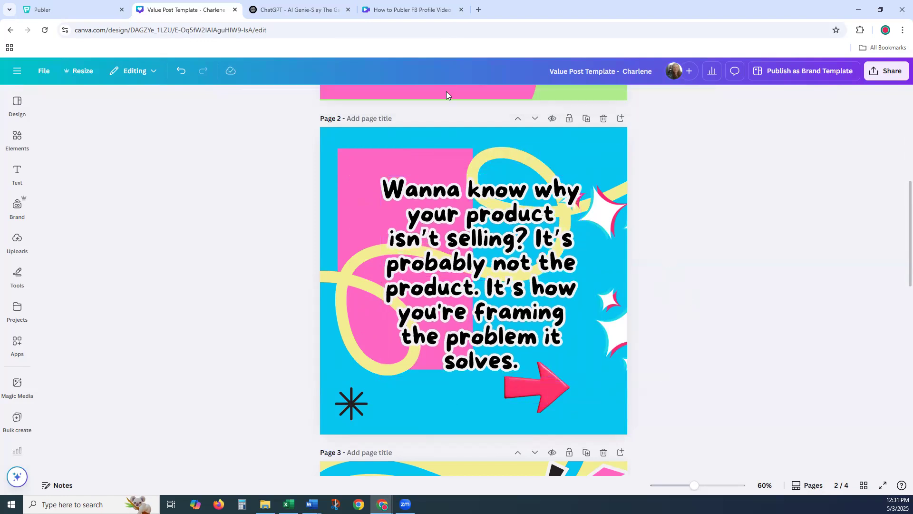
{"action": "left_click", "coordinate": [287, 10]}
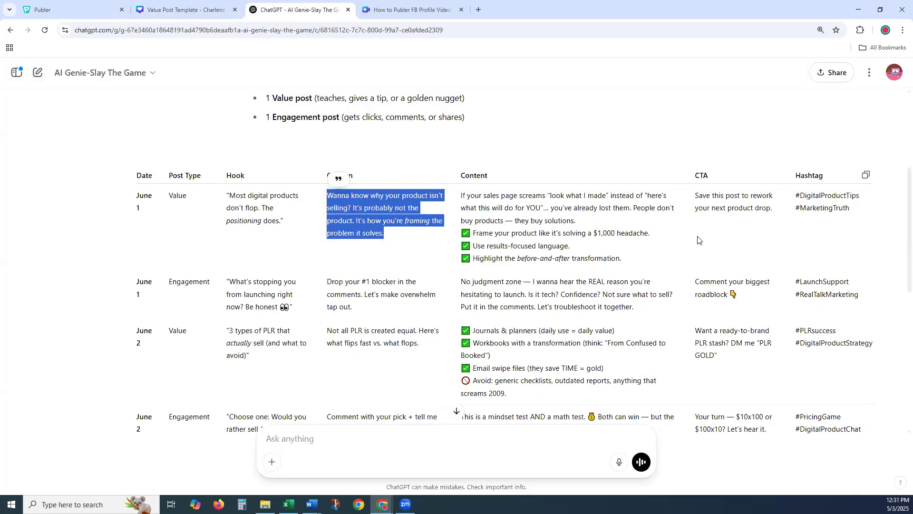
- Paste the June 1 sales-page quote over page 3's Content heading, widening and moving the box
{"action": "left_click_drag", "start_coordinate": [634, 263], "coordinate": [460, 199]}
{"action": "left_click", "coordinate": [181, 9]}
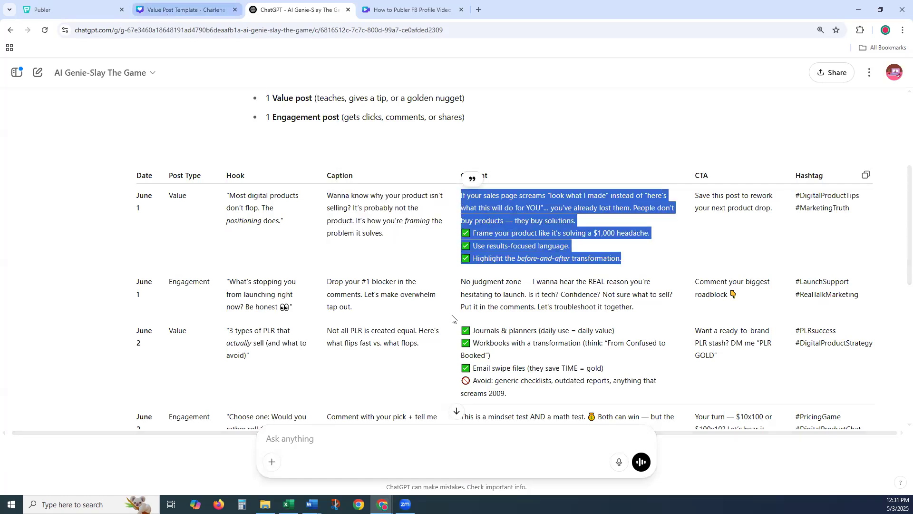
{"action": "scroll", "coordinate": [457, 321], "scroll_direction": "down", "scroll_amount": 6}
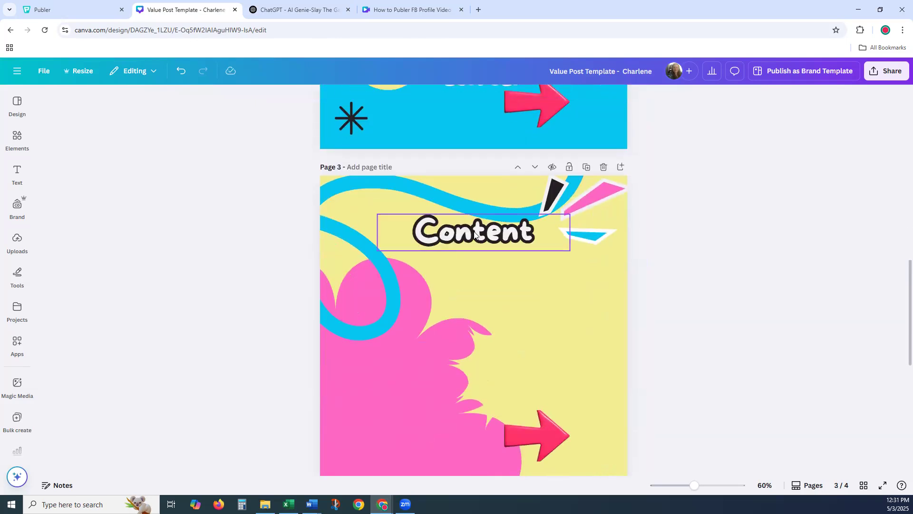
{"action": "left_click", "coordinate": [474, 233]}
{"action": "left_click", "coordinate": [474, 234]}
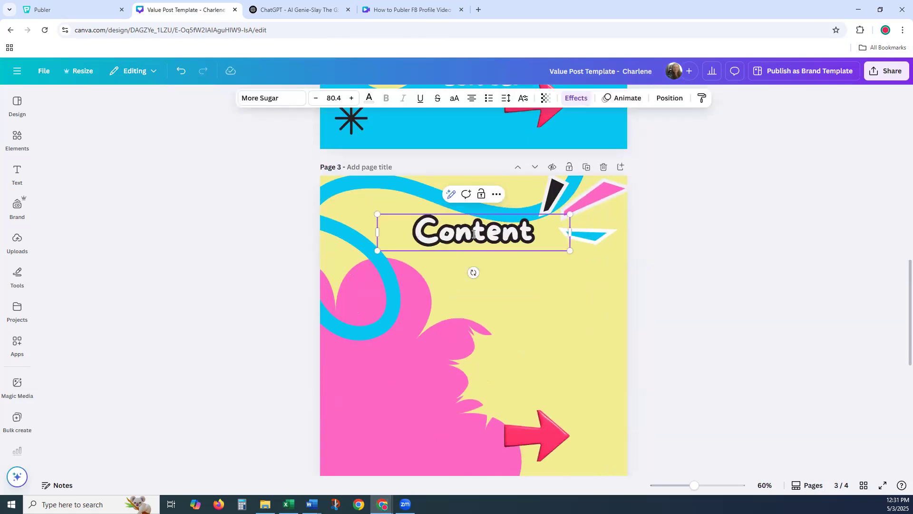
{"action": "key", "text": "ctrl+a"}
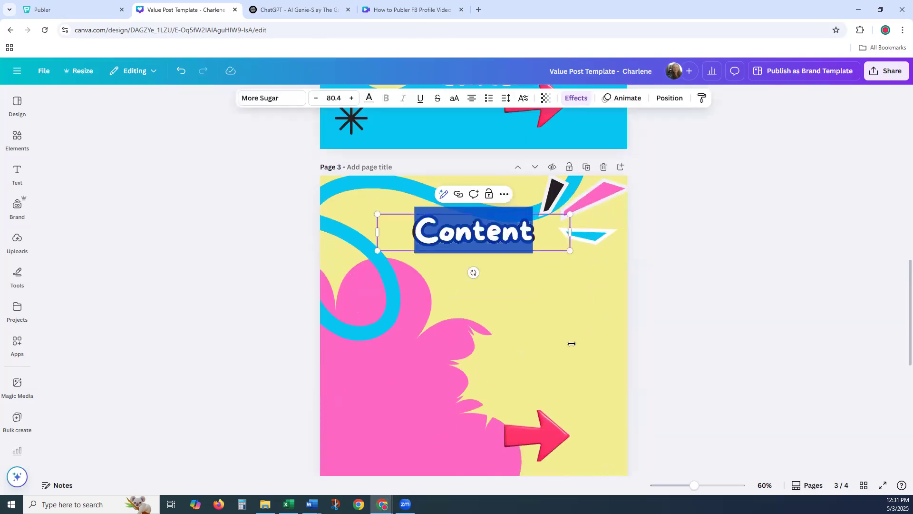
{"action": "key", "text": "ctrl+v"}
{"action": "left_click_drag", "start_coordinate": [570, 352], "coordinate": [648, 366]}
{"action": "key", "text": "Escape"}
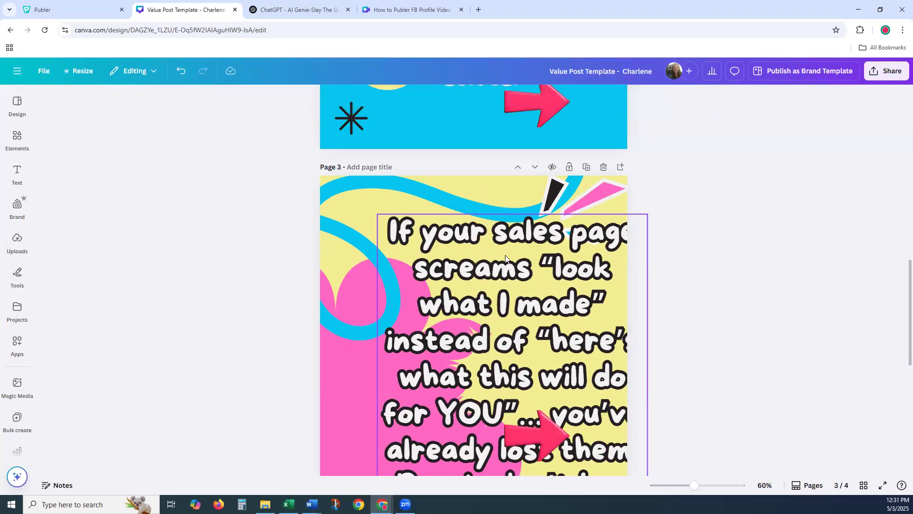
{"action": "left_click_drag", "start_coordinate": [460, 259], "coordinate": [416, 248]}
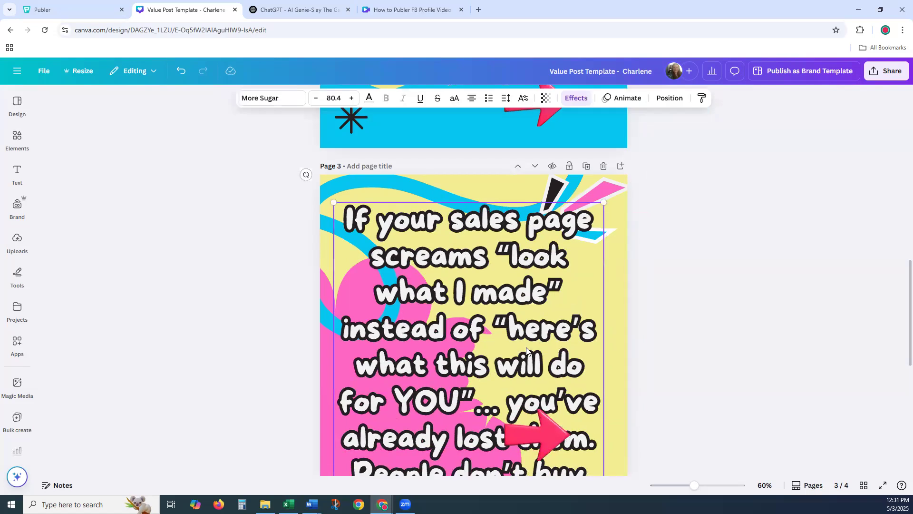
- Delete the checklist lines after "already lost them." from the quote
{"action": "scroll", "coordinate": [528, 338], "scroll_direction": "down", "scroll_amount": 2}
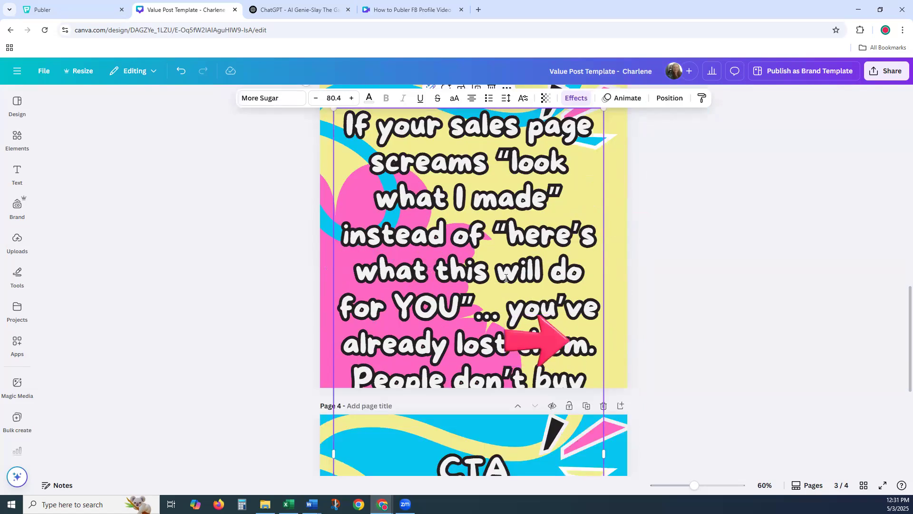
{"action": "left_click", "coordinate": [483, 235]}
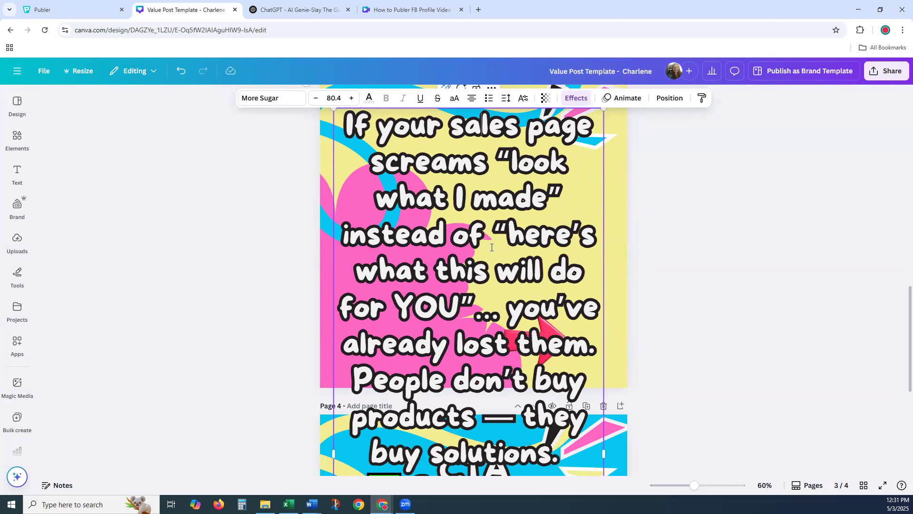
{"action": "left_click", "coordinate": [356, 378]}
{"action": "key", "text": "shift+Down"}
{"action": "key", "text": "shift+Down"}
{"action": "key", "text": "shift+Down"}
{"action": "key", "text": "shift+Down"}
{"action": "key", "text": "shift+Down"}
{"action": "key", "text": "shift+Down"}
{"action": "key", "text": "shift+Down"}
{"action": "key", "text": "shift+Down"}
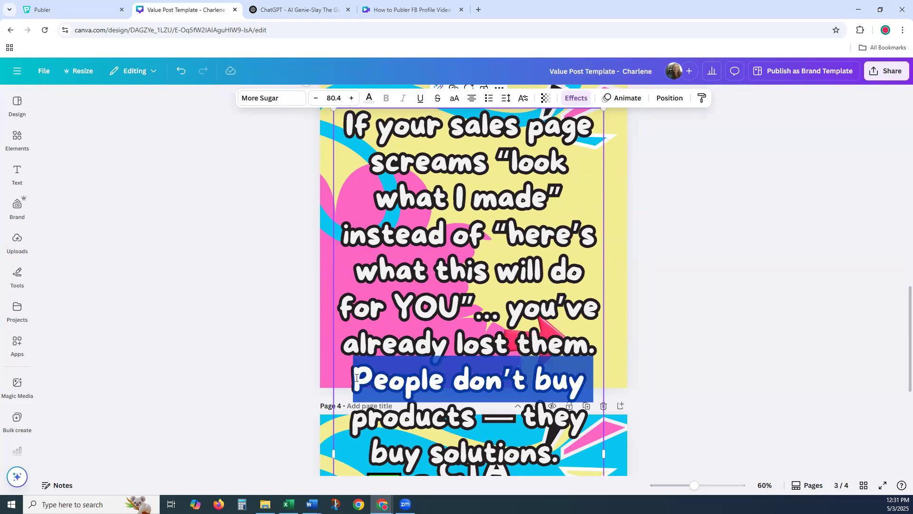
{"action": "key", "text": "shift+Down"}
{"action": "key", "text": "shift+Down"}
{"action": "key", "text": "shift+Down"}
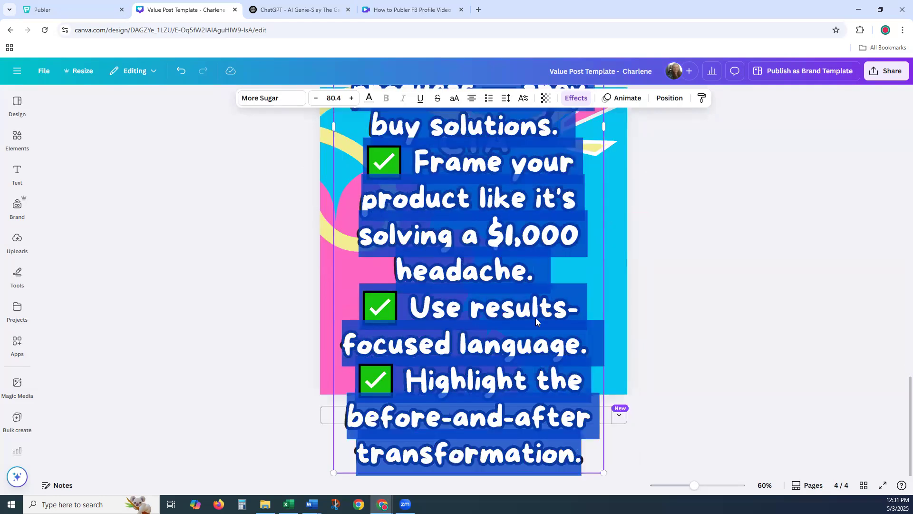
{"action": "key", "text": "Delete"}
- Shrink and centre the quote box, and nudge the red arrow right and down
{"action": "scroll", "coordinate": [763, 326], "scroll_direction": "up", "scroll_amount": 5}
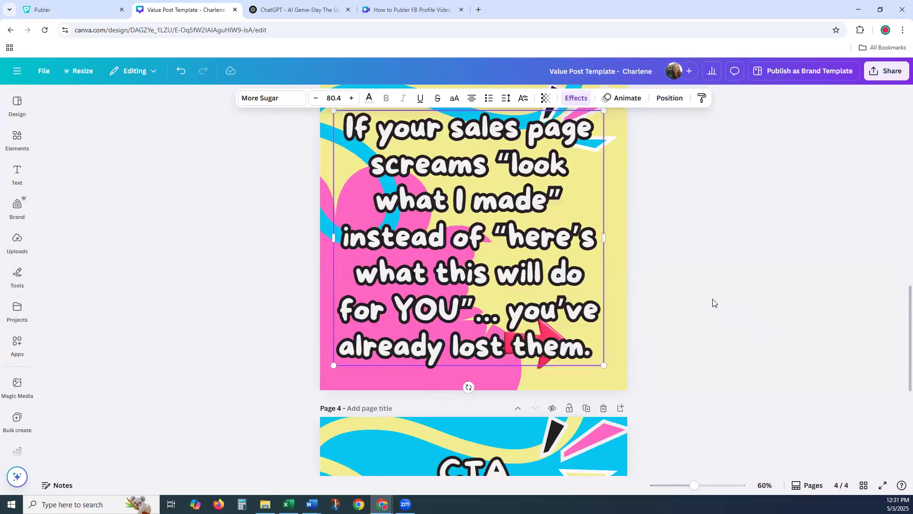
{"action": "left_click_drag", "start_coordinate": [604, 367], "coordinate": [559, 321]}
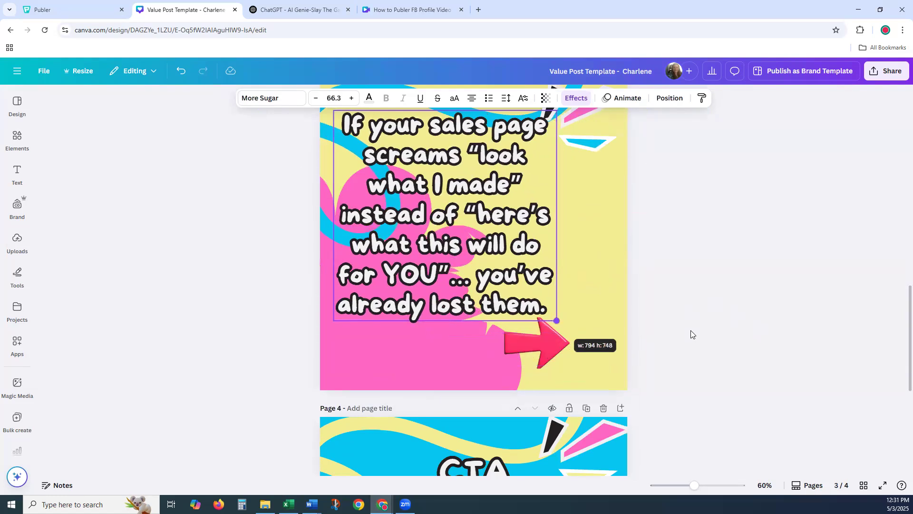
{"action": "left_click", "coordinate": [692, 333]}
{"action": "scroll", "coordinate": [572, 284], "scroll_direction": "up", "scroll_amount": 1}
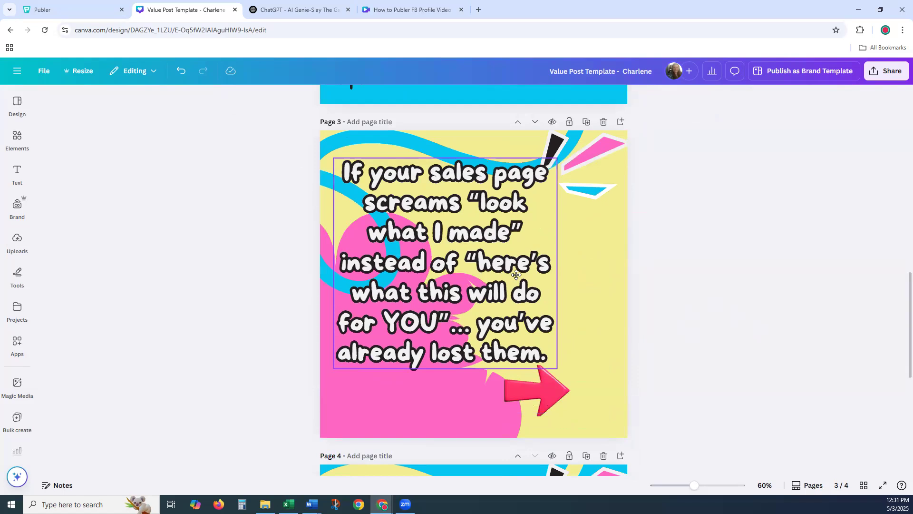
{"action": "left_click_drag", "start_coordinate": [472, 269], "coordinate": [491, 270]}
{"action": "left_click", "coordinate": [687, 330]}
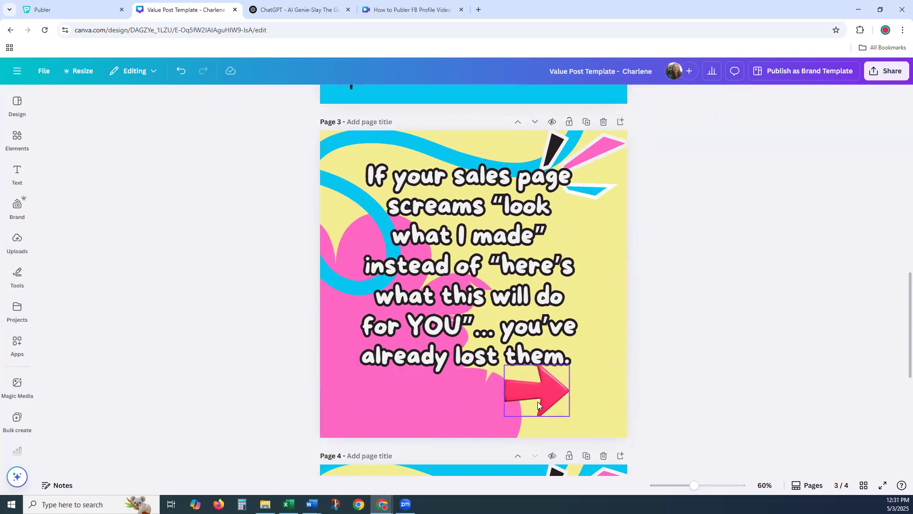
{"action": "left_click_drag", "start_coordinate": [554, 405], "coordinate": [565, 411]}
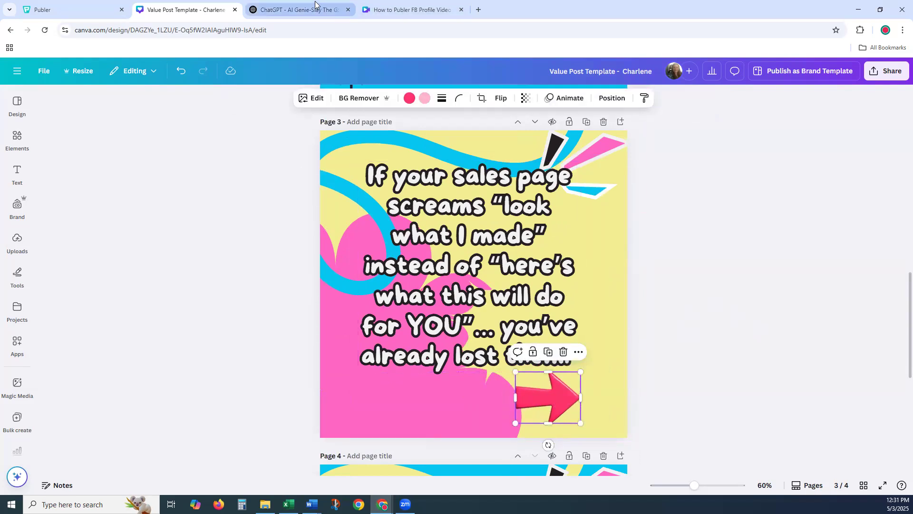
- Copy the June 1 Value post's call to action from the ChatGPT content plan, then return to Canva
{"action": "mouse_move", "coordinate": [316, 9]}
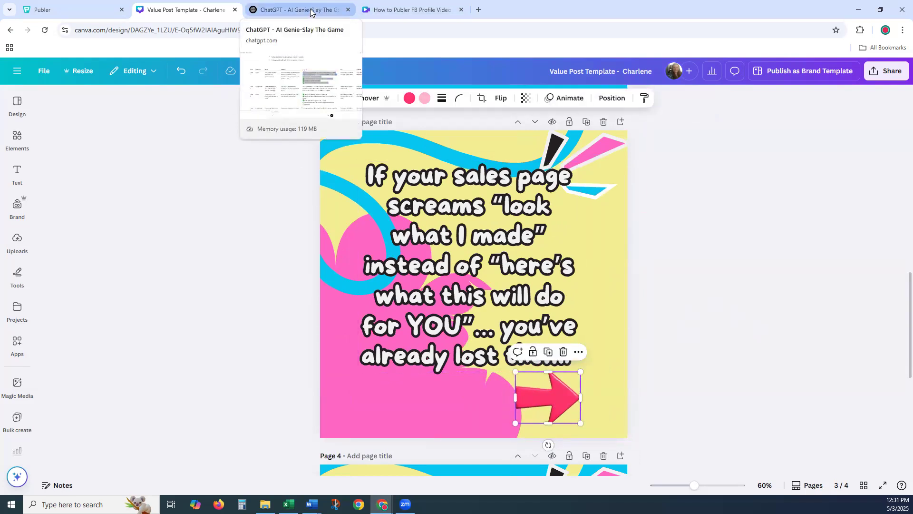
{"action": "key", "text": "ctrl+Tab"}
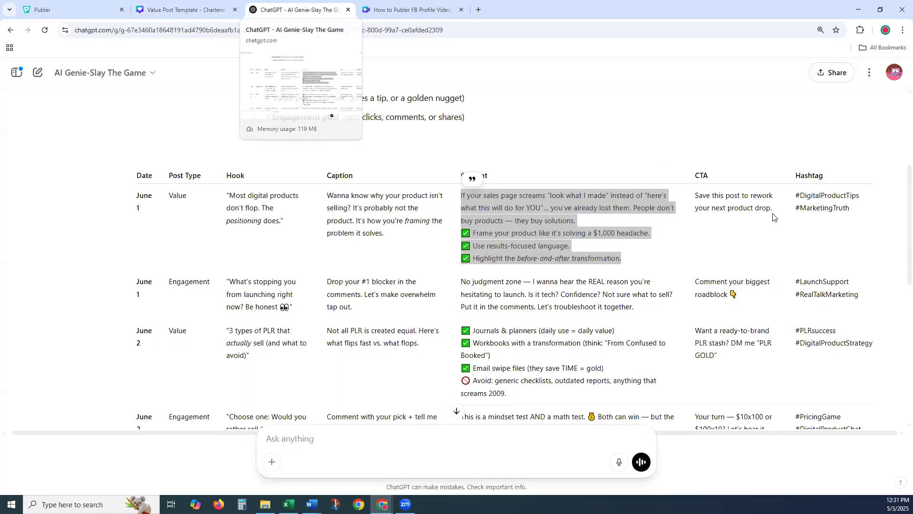
{"action": "left_click_drag", "start_coordinate": [782, 218], "coordinate": [693, 199]}
{"action": "key", "text": "ctrl+c"}
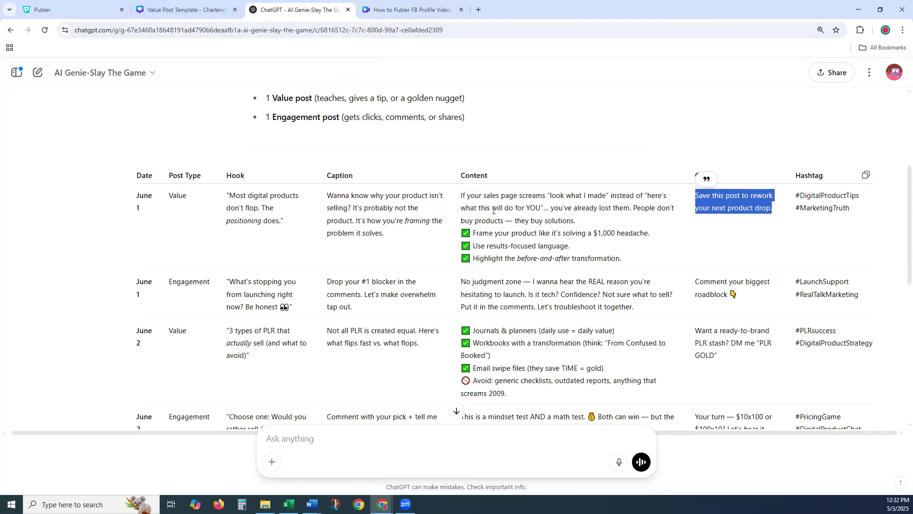
{"action": "left_click_drag", "start_coordinate": [461, 195], "coordinate": [629, 258]}
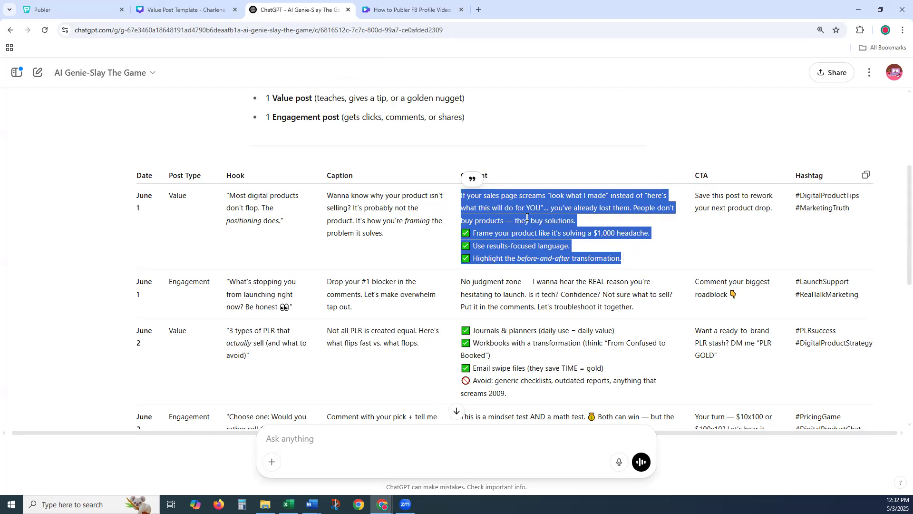
{"action": "left_click", "coordinate": [166, 9]}
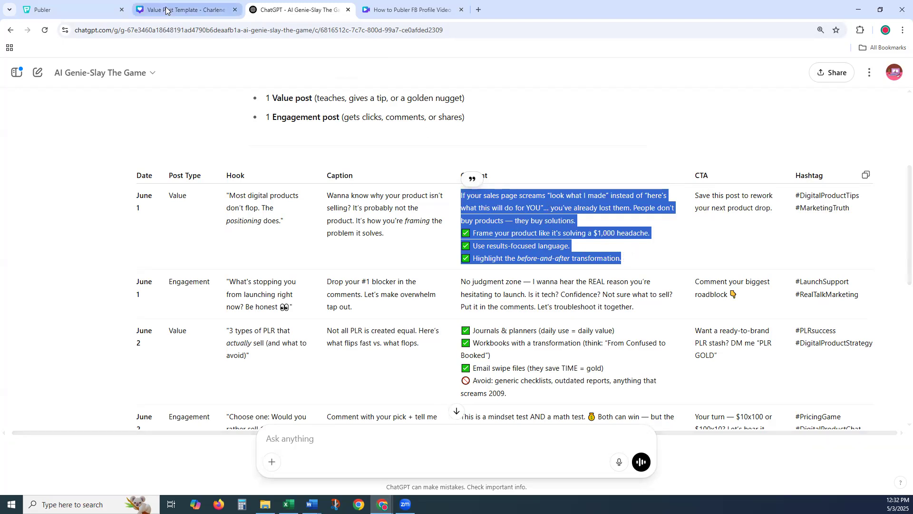
{"action": "scroll", "coordinate": [477, 312], "scroll_direction": "down", "scroll_amount": 6}
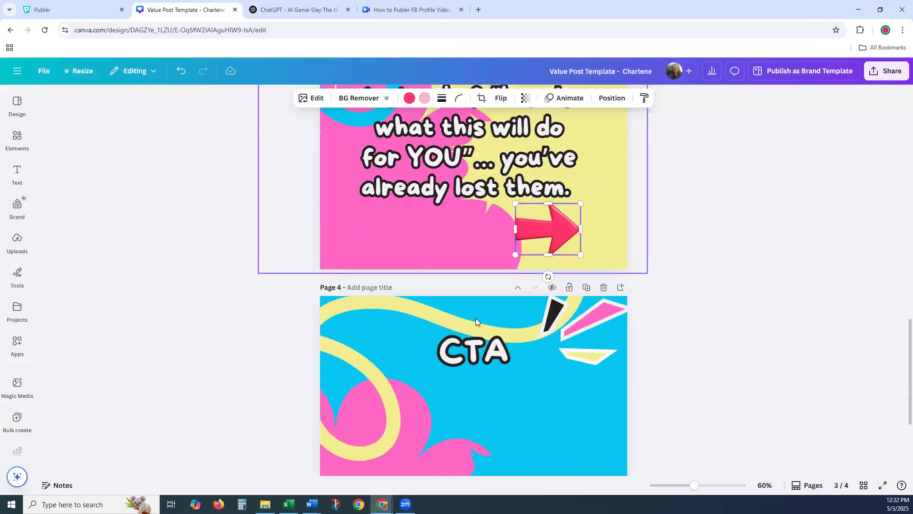
- Replace page 4's CTA with 'Save this post to rework your next product drop.', widened and moved lower
{"action": "left_click", "coordinate": [483, 230]}
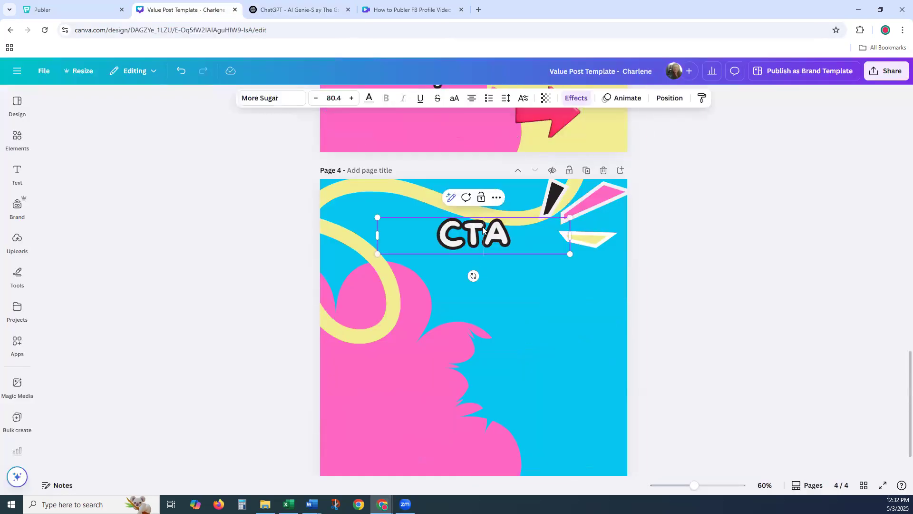
{"action": "left_click", "coordinate": [483, 230]}
{"action": "key", "text": "ctrl+v"}
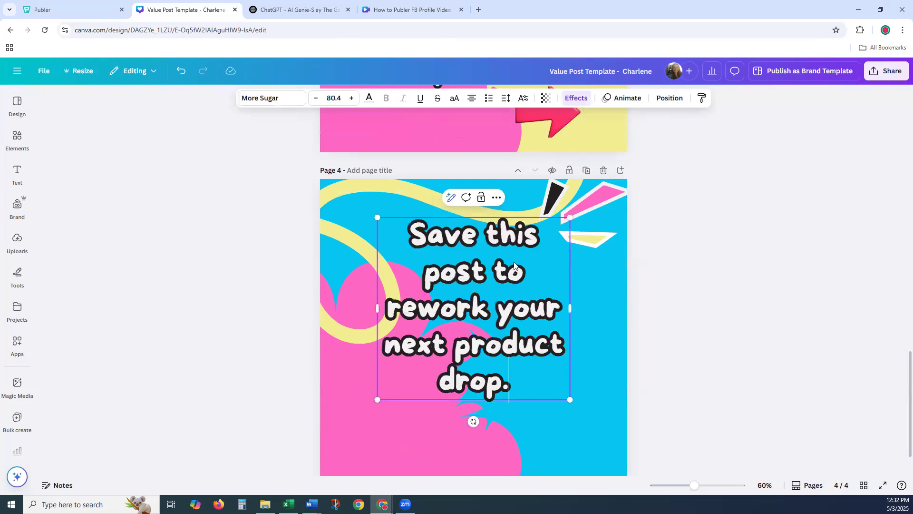
{"action": "left_click_drag", "start_coordinate": [570, 309], "coordinate": [671, 319]}
{"action": "left_click_drag", "start_coordinate": [482, 280], "coordinate": [481, 330]}
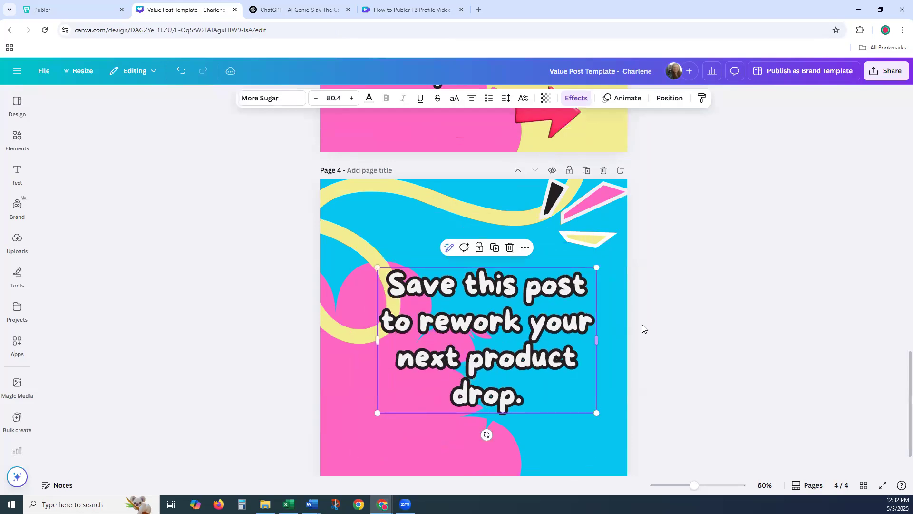
{"action": "scroll", "coordinate": [642, 325], "scroll_direction": "down", "scroll_amount": 1}
{"action": "left_click", "coordinate": [673, 220]}
{"action": "scroll", "coordinate": [670, 200], "scroll_direction": "up", "scroll_amount": 2}
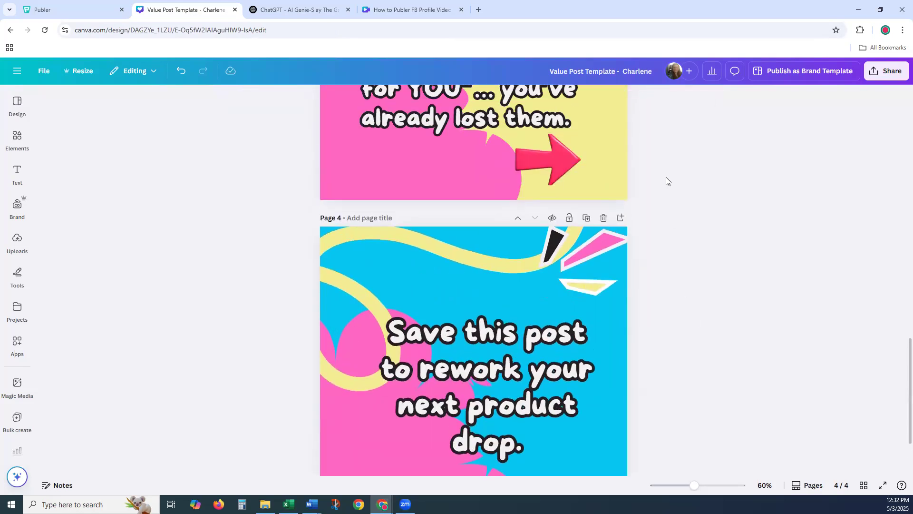
{"action": "left_click", "coordinate": [883, 78]}
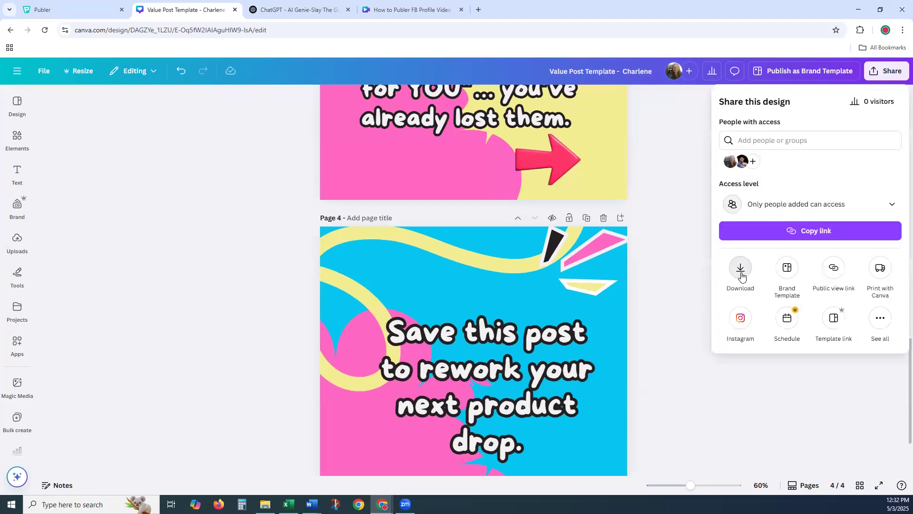
- Download pages 1–4 of the Value Post Template as PNG, then go back to Publer
{"action": "left_click", "coordinate": [741, 275]}
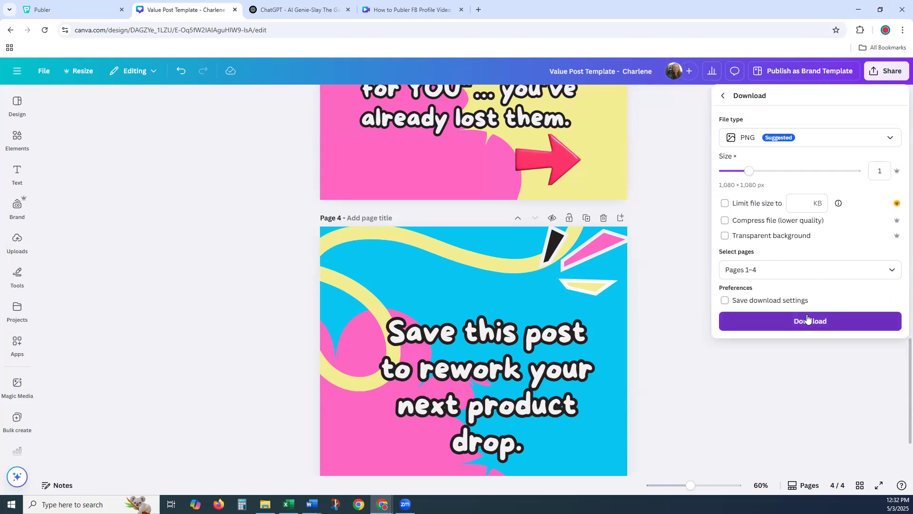
{"action": "left_click", "coordinate": [807, 319]}
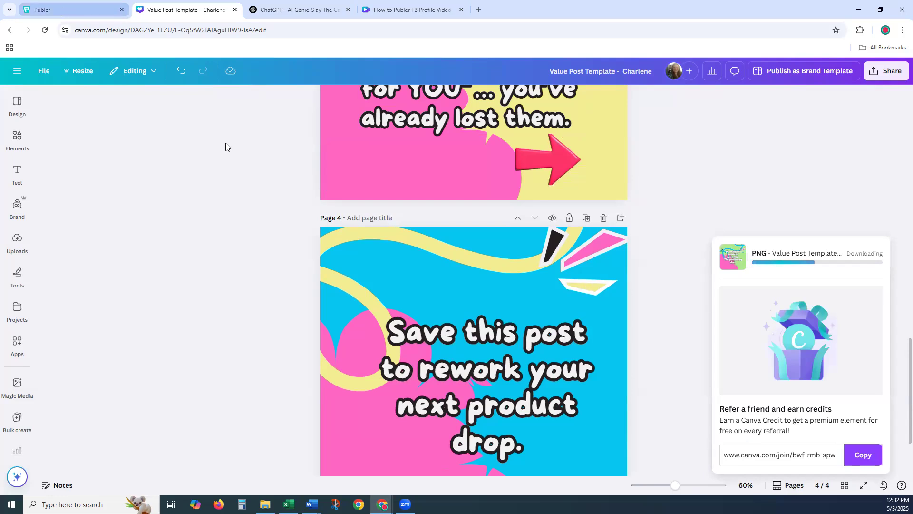
{"action": "left_click", "coordinate": [75, 10]}
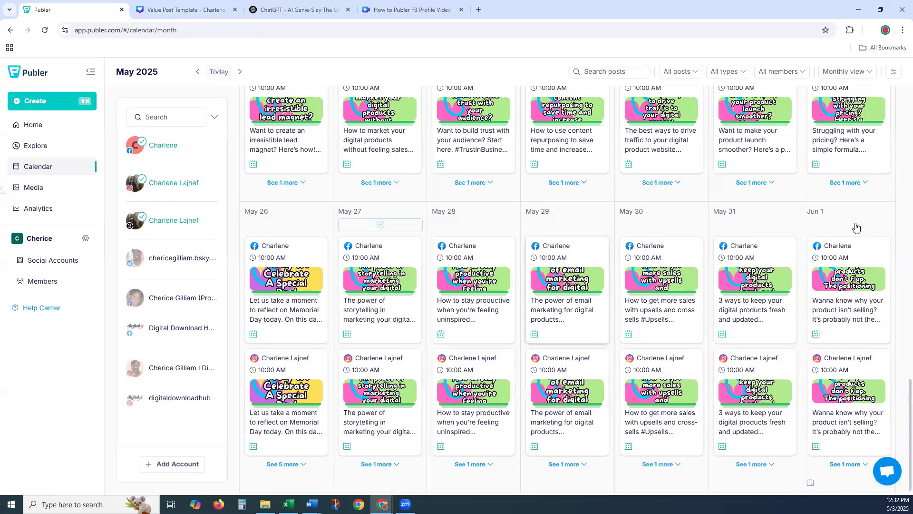
- Start a new June 1 post in Publer and paste the value-post caption into it
{"action": "mouse_move", "coordinate": [843, 229]}
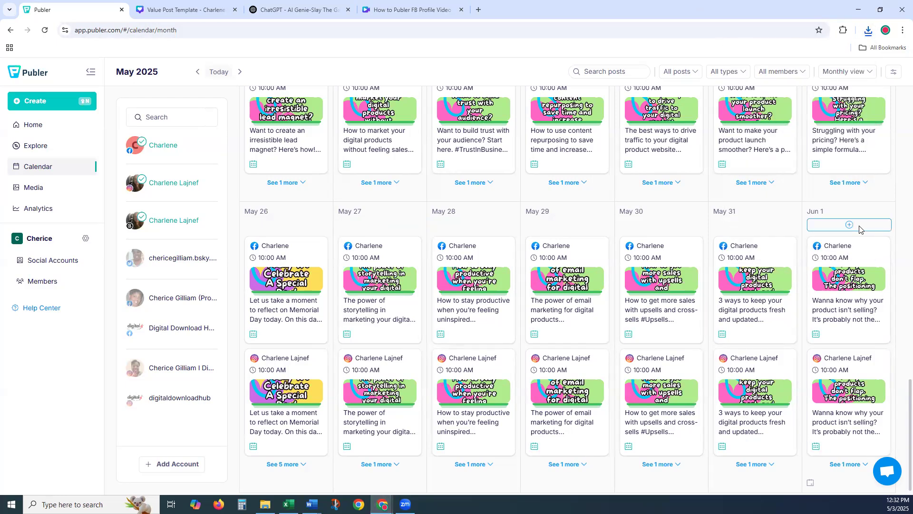
{"action": "left_click", "coordinate": [861, 230]}
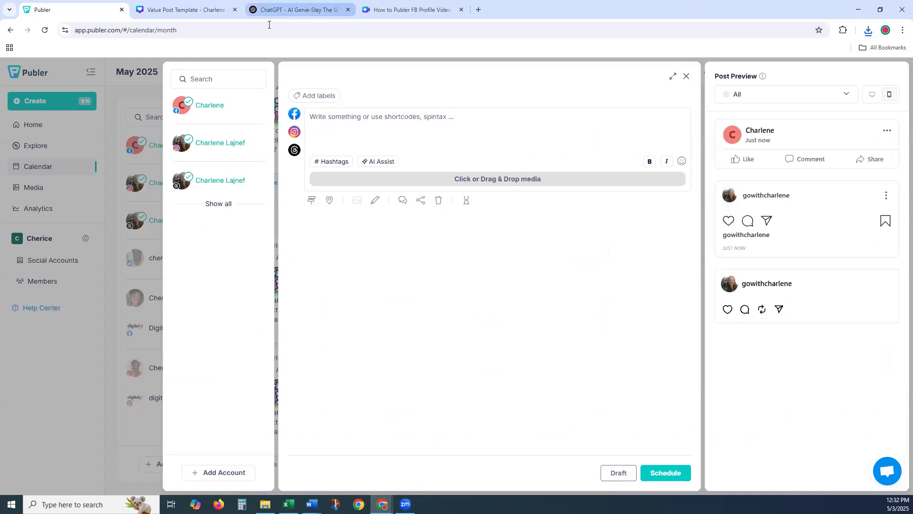
{"action": "left_click", "coordinate": [266, 11]}
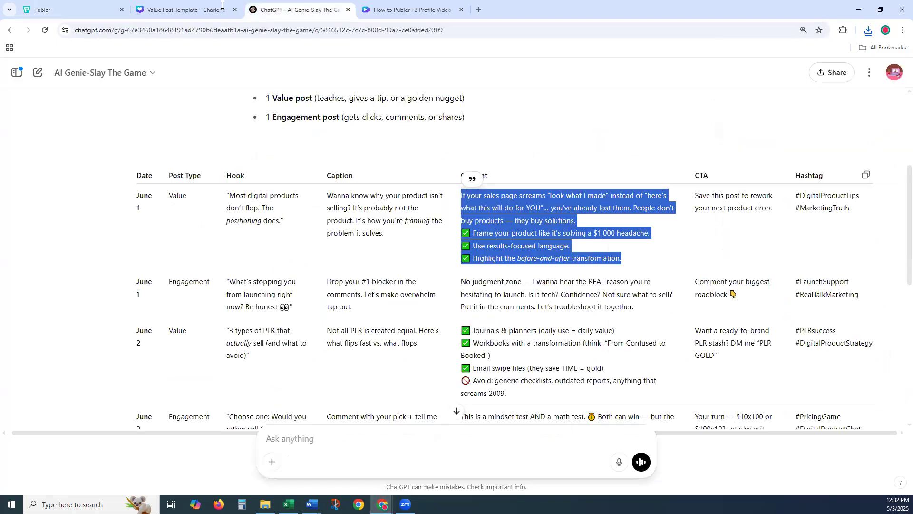
{"action": "left_click", "coordinate": [73, 10]}
{"action": "left_click", "coordinate": [347, 120]}
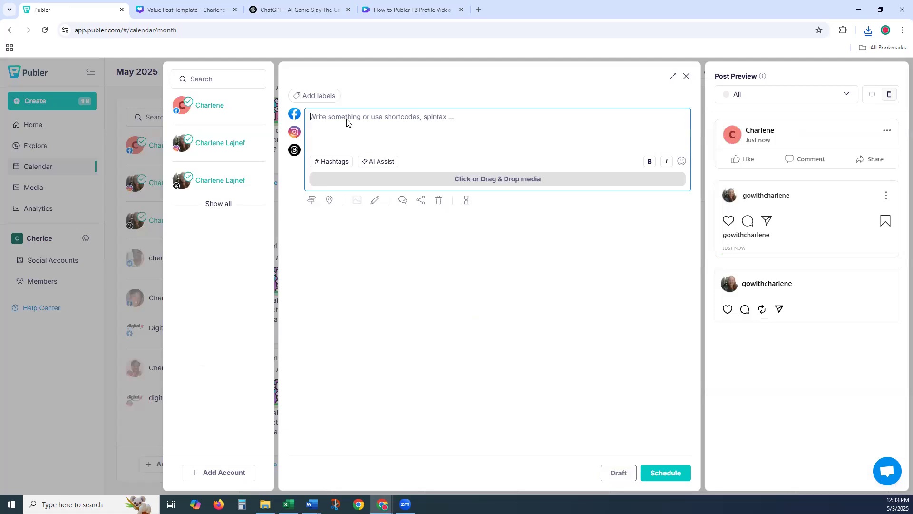
{"action": "type", "text": "If your sales page screams \"look what I made\" instead of \"here’s what this will do for YOU\"… you’ve already lost them. People don’t buy products — they buy solutions. ✅ Frame your product like it’s solving a $1,000 headache. ✅ Use results-focused language. ✅ Highlight the before-and-after transformation."}
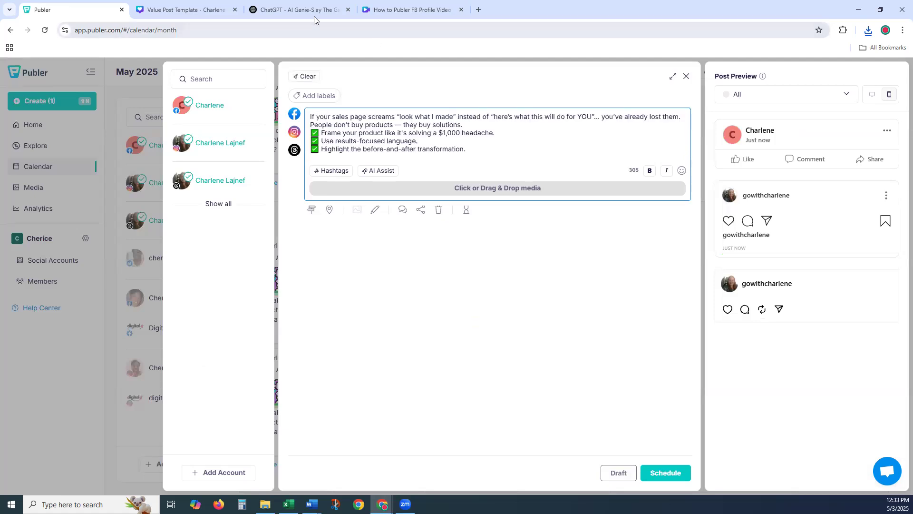
- Add the hashtags #DigitalProductTips #MarketingTruth from ChatGPT on a new line below the caption
{"action": "left_click", "coordinate": [272, 14]}
{"action": "left_click_drag", "start_coordinate": [866, 215], "coordinate": [796, 193]}
{"action": "key", "text": "ctrl+c"}
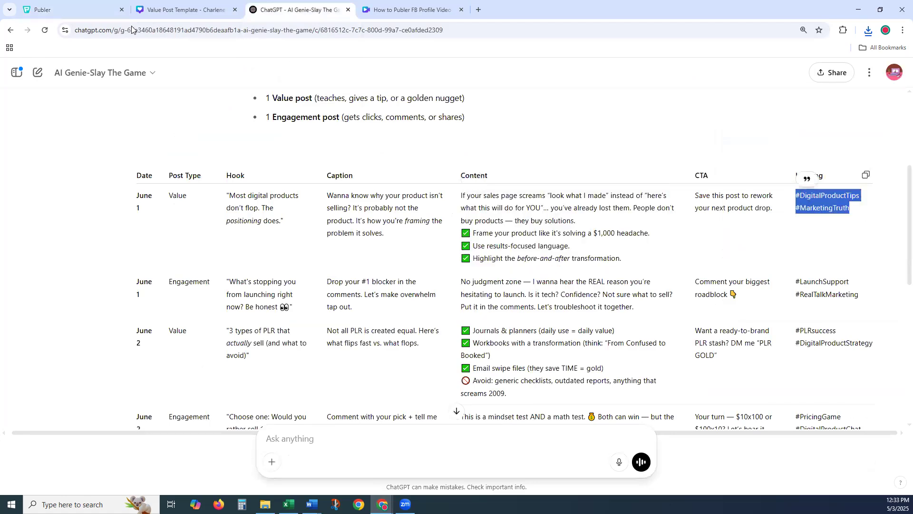
{"action": "left_click", "coordinate": [66, 9]}
{"action": "left_click", "coordinate": [472, 149]}
{"action": "key", "text": "Return"}
{"action": "key", "text": "ctrl+v"}
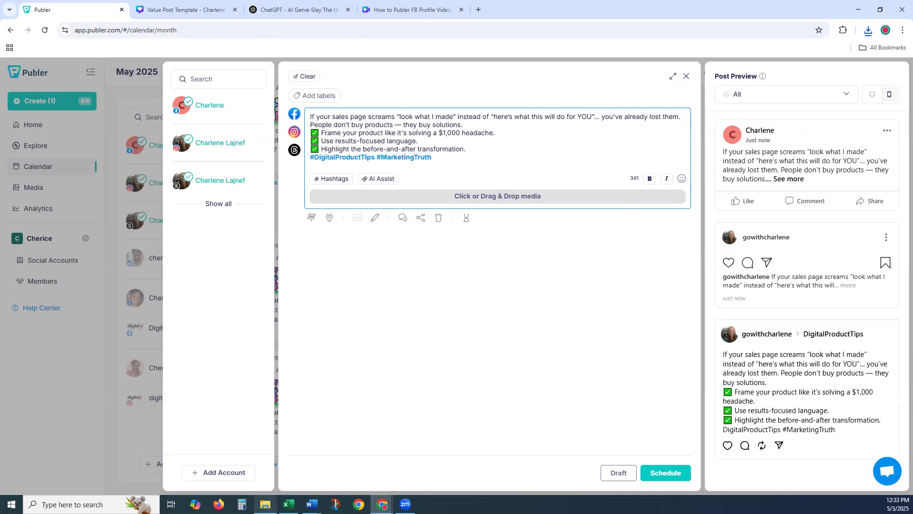
{"action": "left_click", "coordinate": [265, 504]}
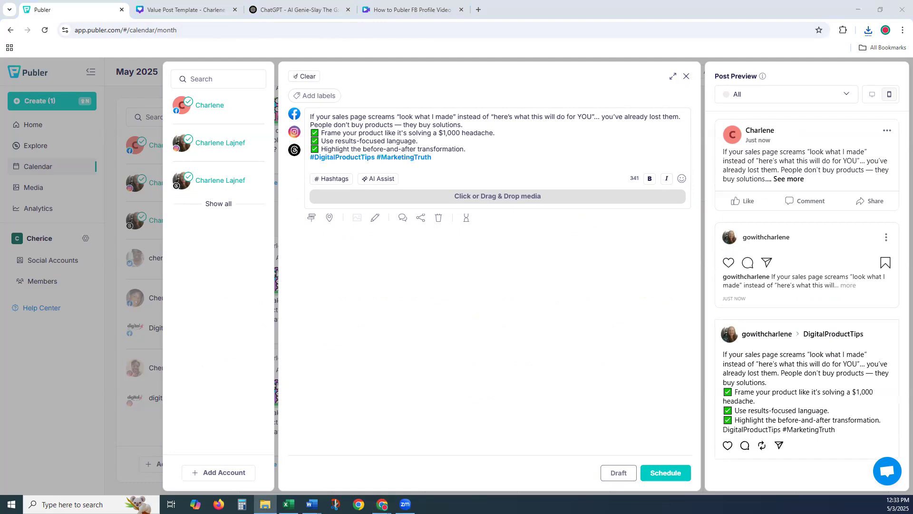
- Extract the Value Post Template zip in Downloads and open the folder holding slide images 1–4
{"action": "left_click", "coordinate": [273, 189]}
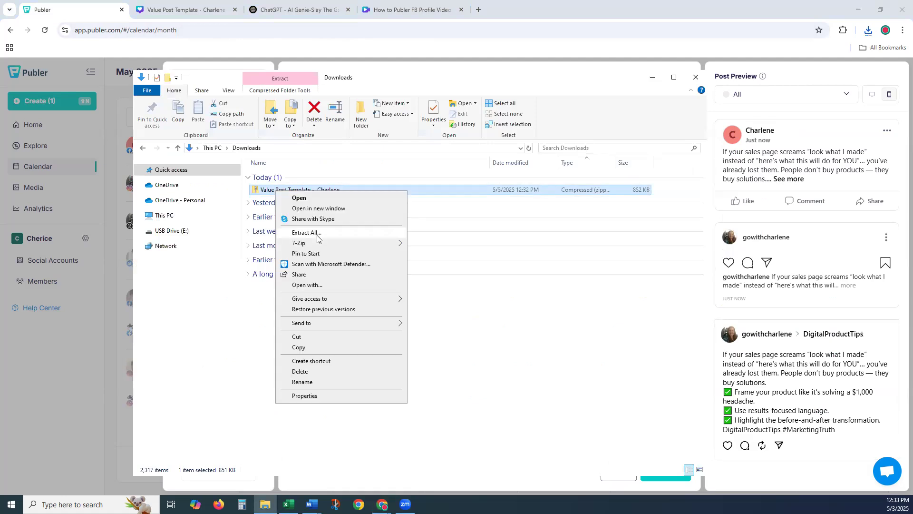
{"action": "left_click", "coordinate": [318, 234]}
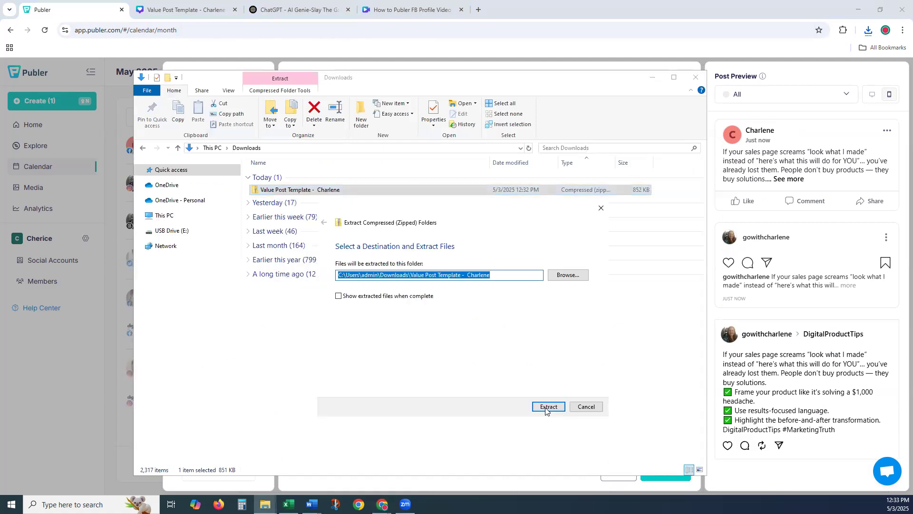
{"action": "left_click", "coordinate": [548, 408]}
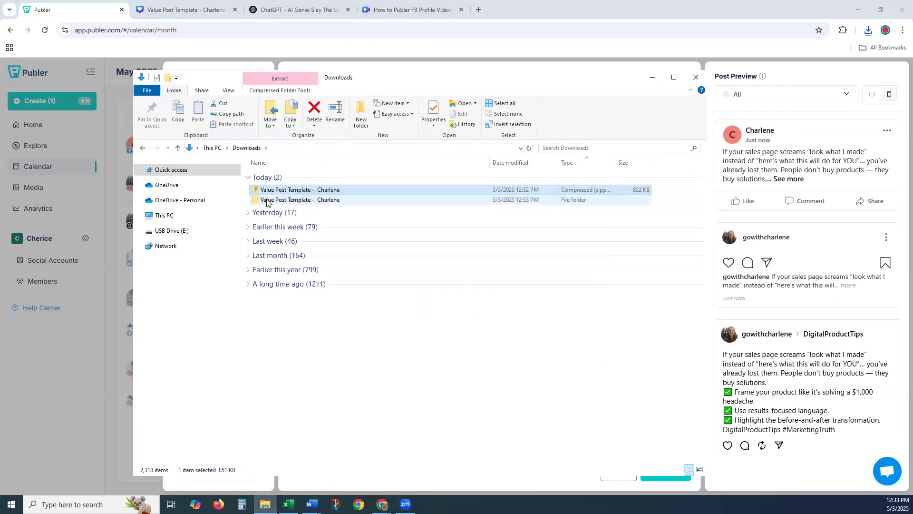
{"action": "left_click", "coordinate": [268, 201]}
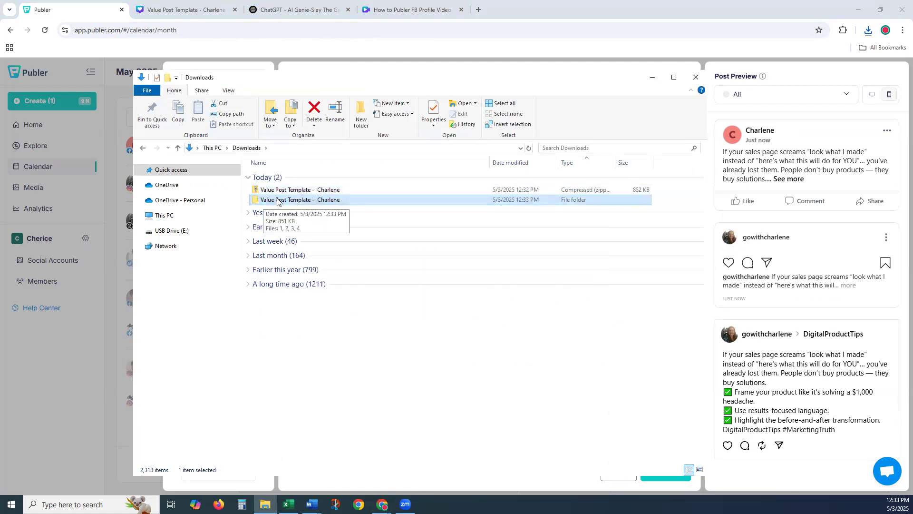
{"action": "double_click", "coordinate": [277, 201]}
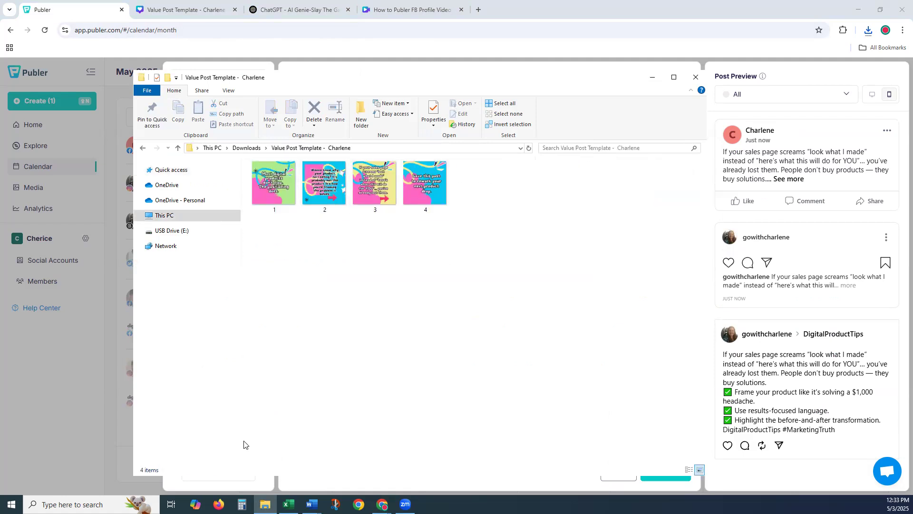
{"action": "left_click_drag", "start_coordinate": [314, 77], "coordinate": [310, 249]}
{"action": "left_click_drag", "start_coordinate": [265, 417], "coordinate": [375, 356]}
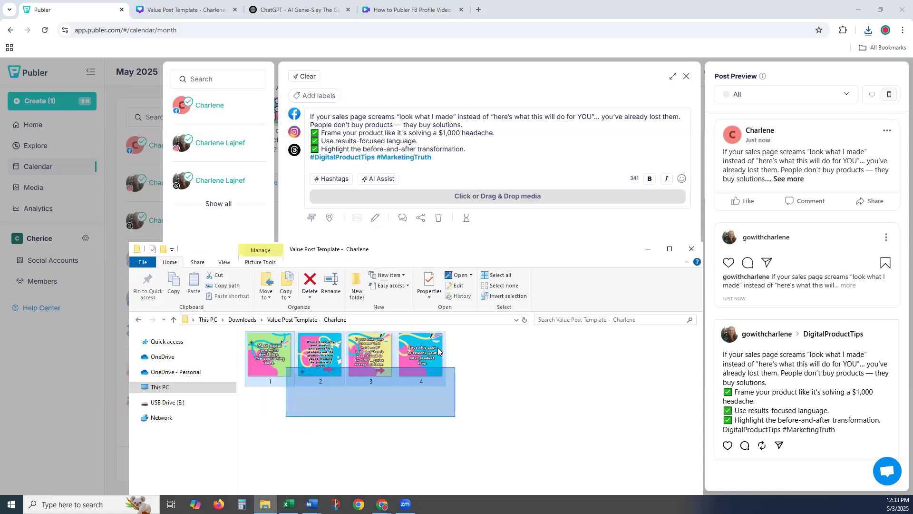
- Drag all four slide PNGs from File Explorer into the Publer post's media area
{"action": "left_click", "coordinate": [293, 422]}
{"action": "key", "text": "ctrl+a"}
{"action": "left_click_drag", "start_coordinate": [271, 359], "coordinate": [440, 216]}
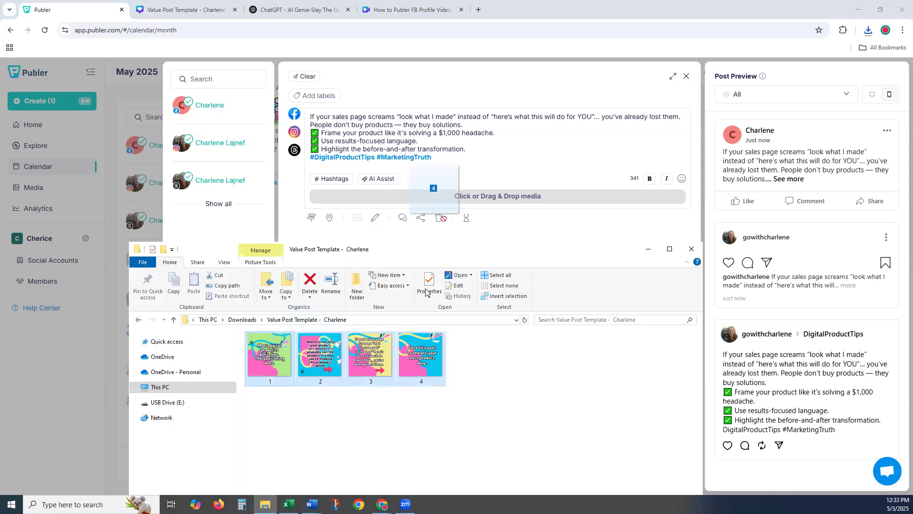
{"action": "left_click_drag", "start_coordinate": [440, 217], "coordinate": [437, 200]}
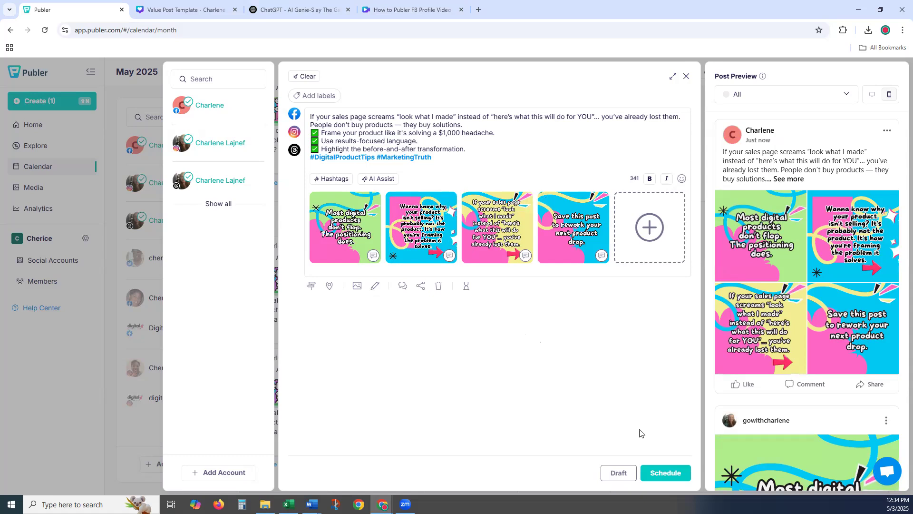
{"action": "left_click", "coordinate": [673, 475]}
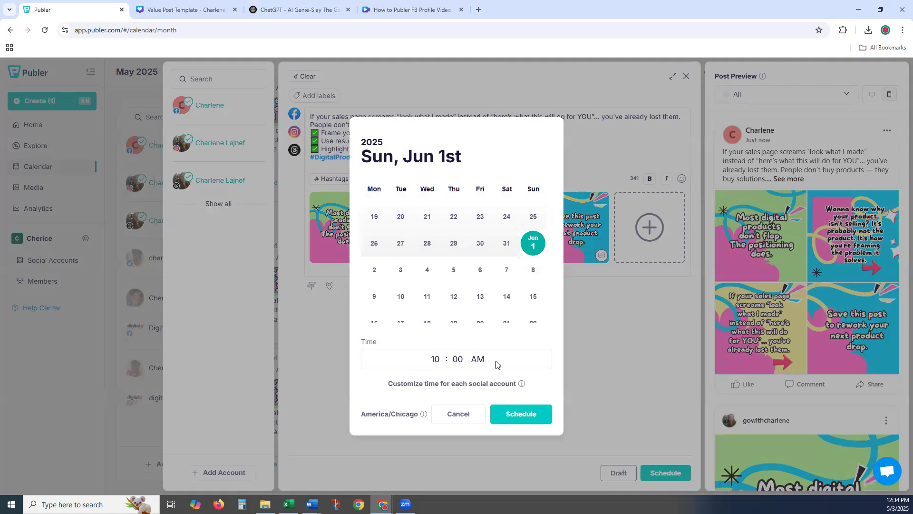
- Edit the posting time, entering 2 in the hour and p in the AM/PM field
{"action": "left_click", "coordinate": [438, 359]}
{"action": "type", "text": "2"}
{"action": "left_click", "coordinate": [483, 359]}
{"action": "type", "text": "p"}
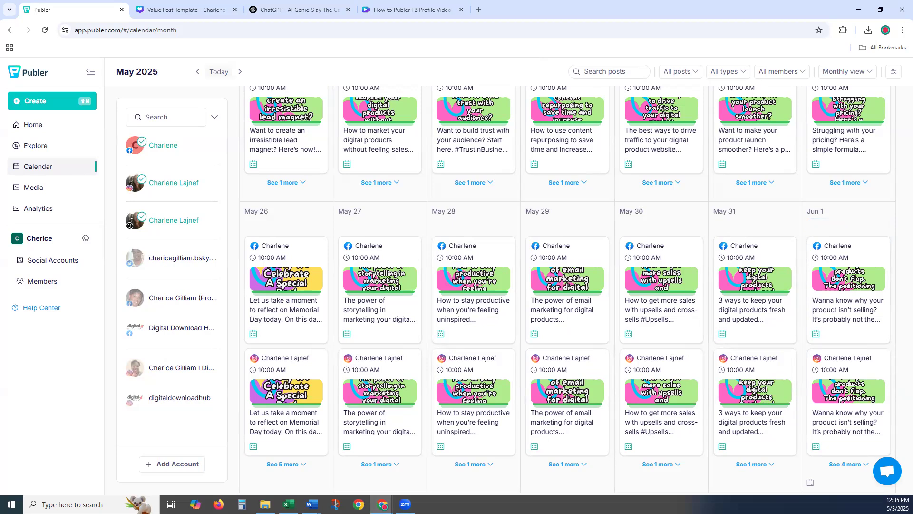
{"action": "key", "text": "alt+Tab"}
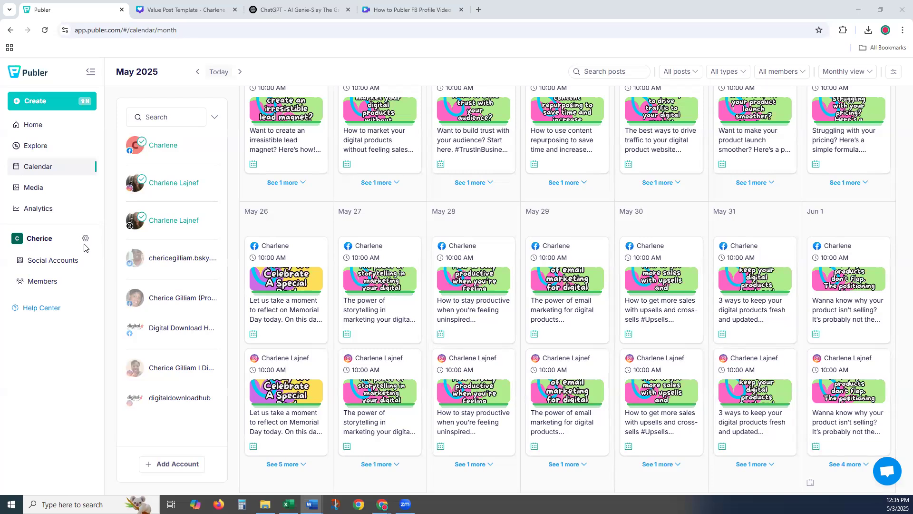
- Open Social Accounts and browse the connected Facebook, Instagram, Threads and Bluesky accounts
{"action": "left_click", "coordinate": [59, 265]}
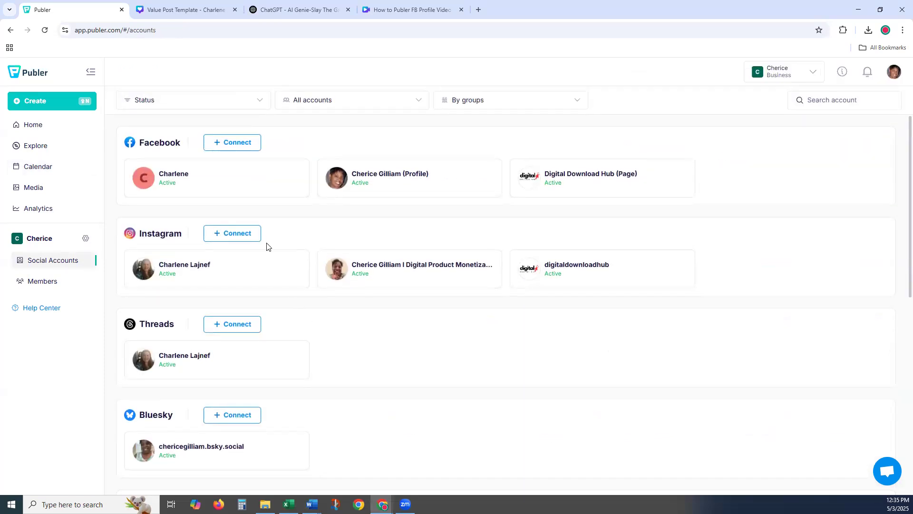
{"action": "scroll", "coordinate": [266, 248], "scroll_direction": "down", "scroll_amount": 5}
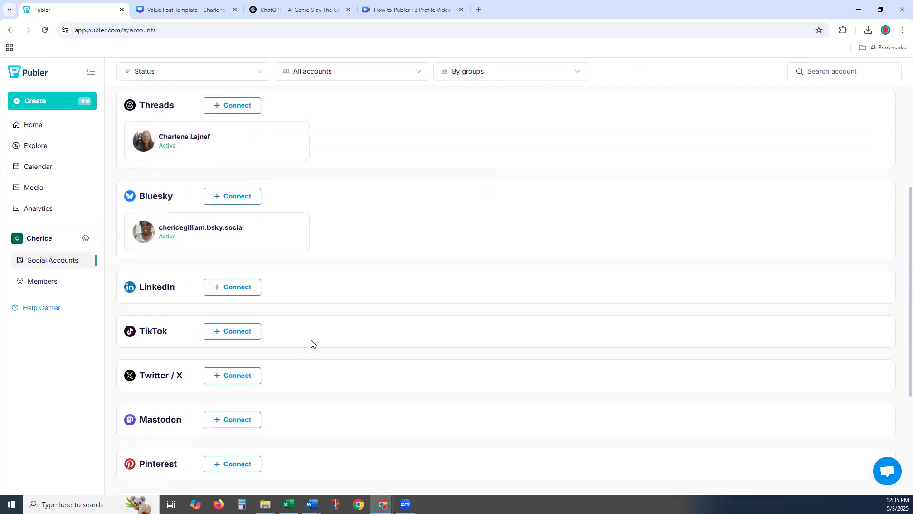
{"action": "scroll", "coordinate": [313, 344], "scroll_direction": "down", "scroll_amount": 1}
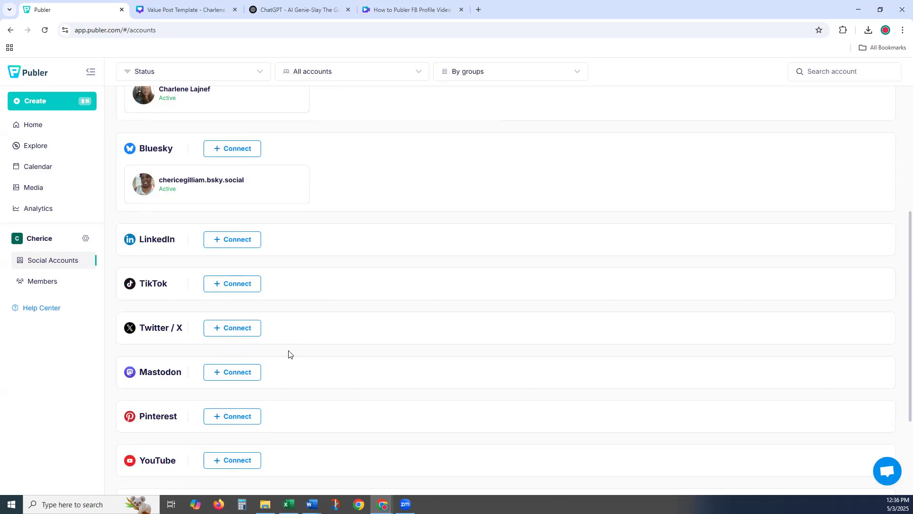
{"action": "scroll", "coordinate": [288, 355], "scroll_direction": "down", "scroll_amount": 3}
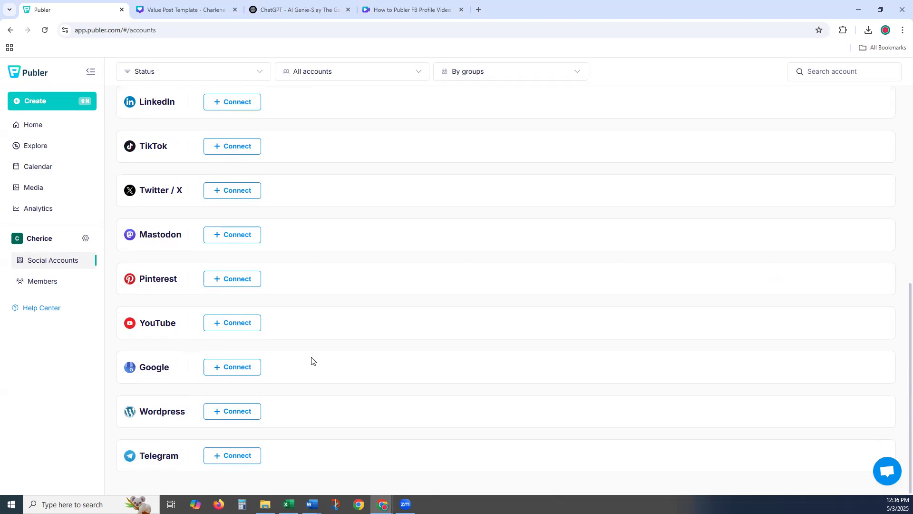
{"action": "scroll", "coordinate": [312, 360], "scroll_direction": "up", "scroll_amount": 1}
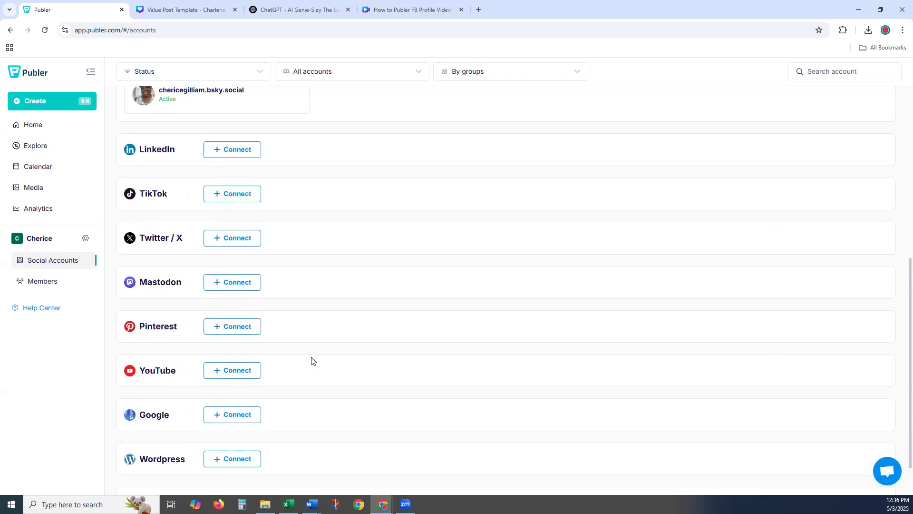
{"action": "scroll", "coordinate": [311, 360], "scroll_direction": "up", "scroll_amount": 2}
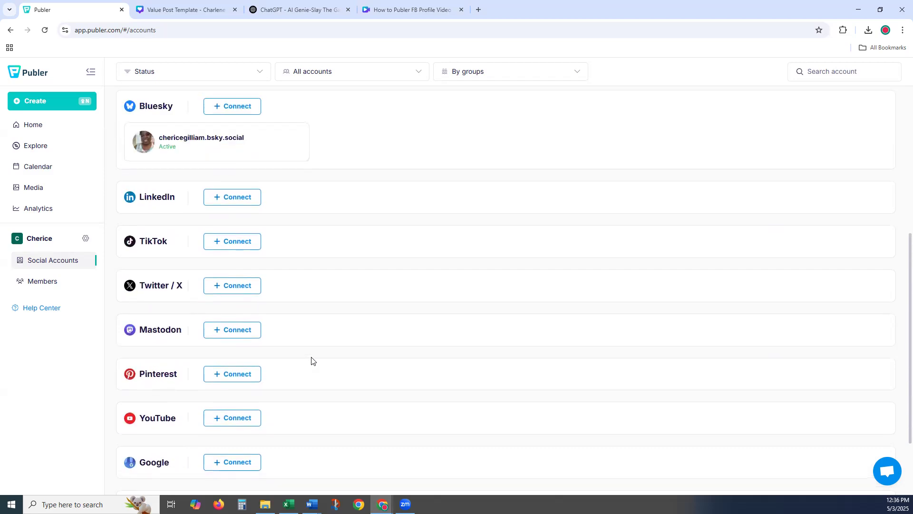
{"action": "scroll", "coordinate": [309, 361], "scroll_direction": "up", "scroll_amount": 2}
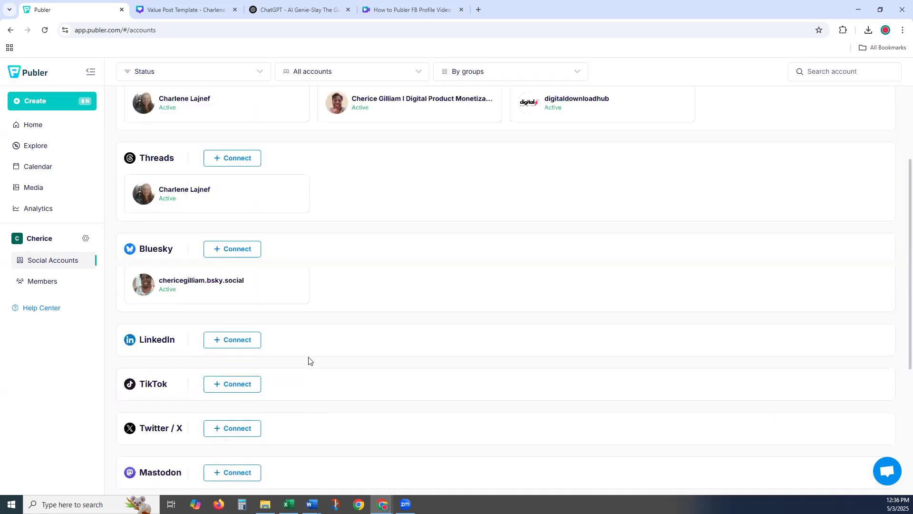
{"action": "scroll", "coordinate": [309, 361], "scroll_direction": "up", "scroll_amount": 3}
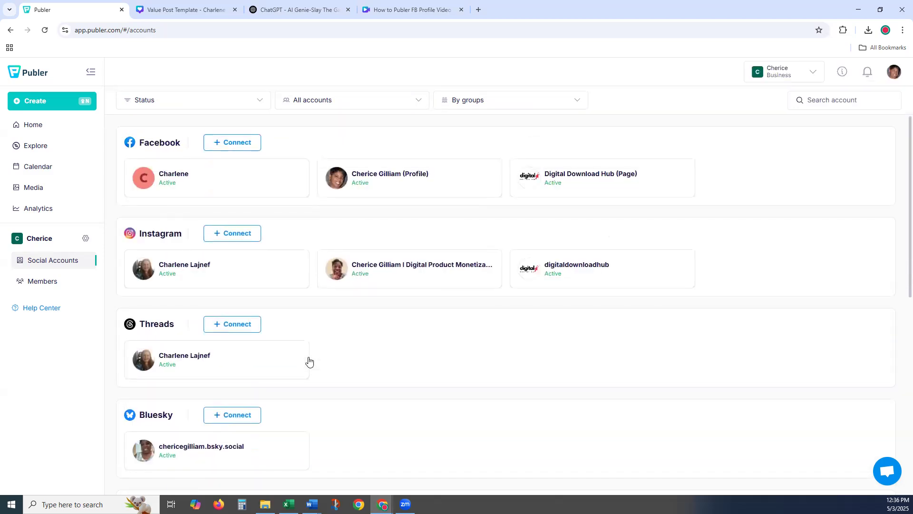
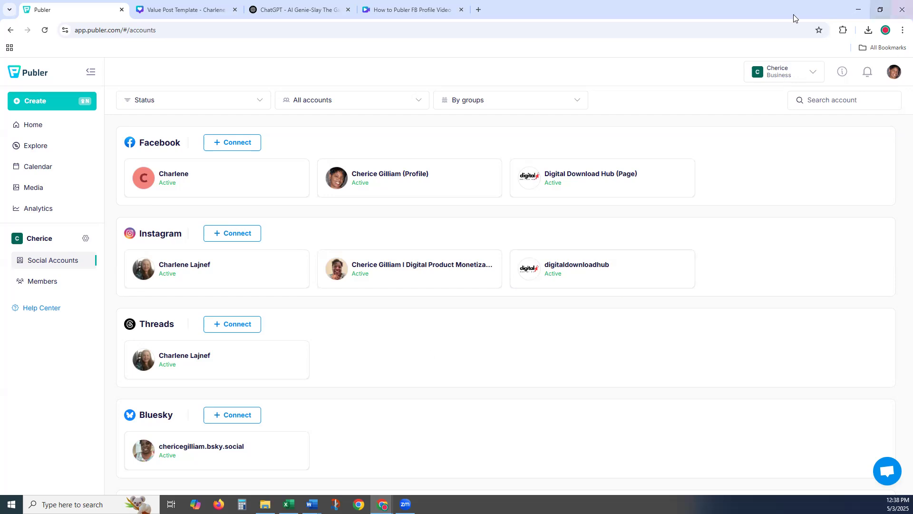
- Open a blank new browser tab next to the Publer Social Accounts page
{"action": "left_click", "coordinate": [479, 8]}
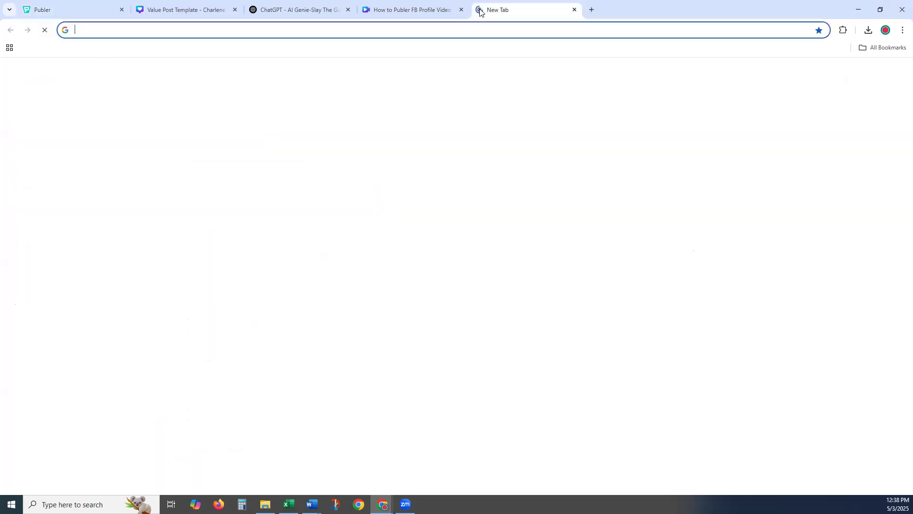
- Search Google for 'publer pricing' and scroll through the results
{"action": "type", "text": "publre"}
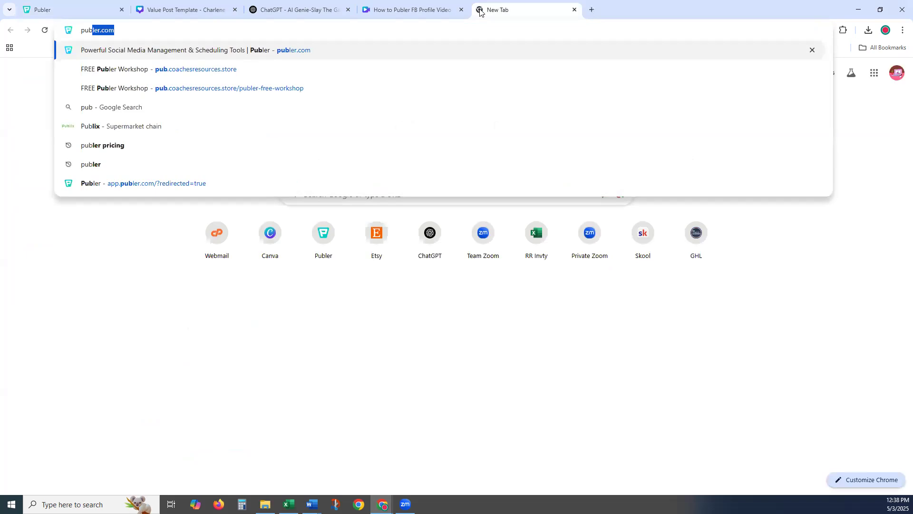
{"action": "key", "text": "BackSpace"}
{"action": "key", "text": "BackSpace"}
{"action": "key", "text": "BackSpace"}
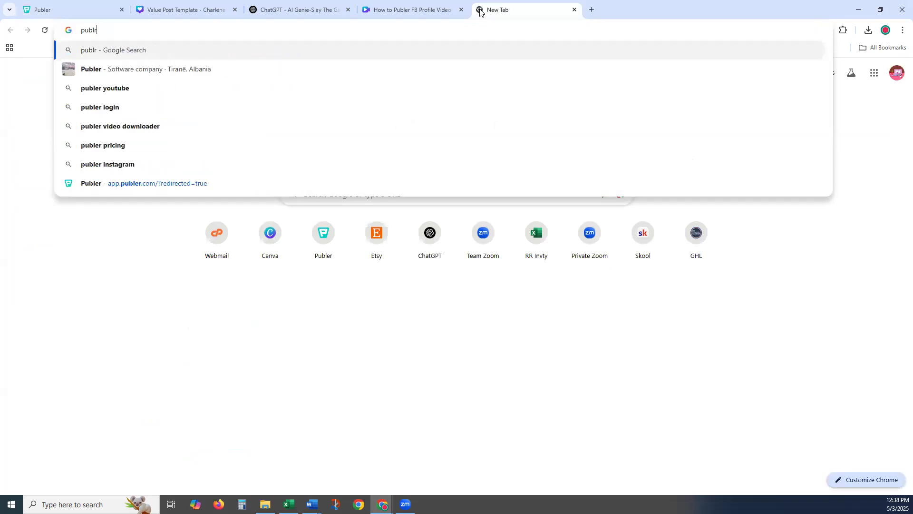
{"action": "type", "text": "ler pricing"}
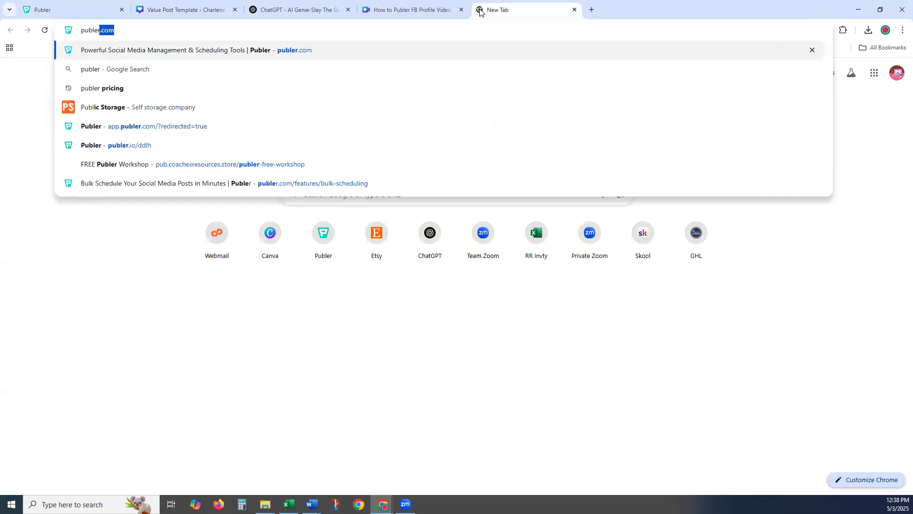
{"action": "key", "text": "Return"}
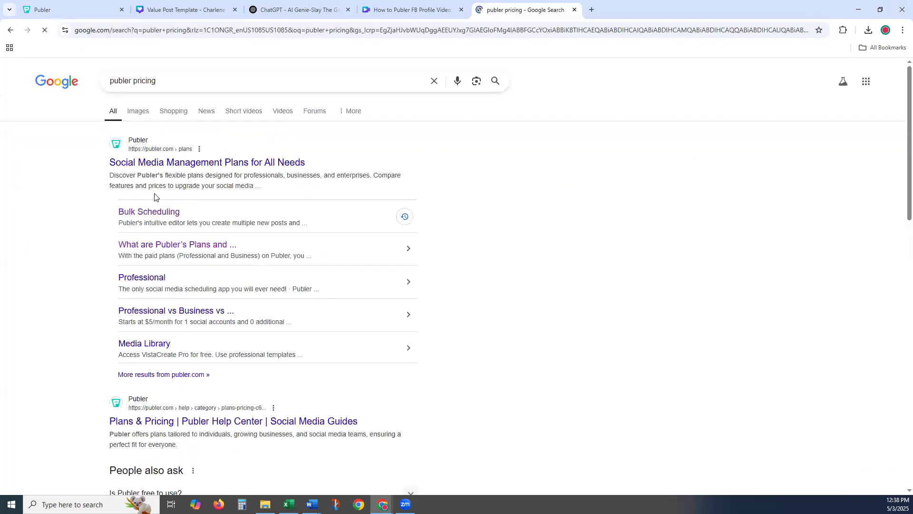
{"action": "scroll", "coordinate": [133, 376], "scroll_direction": "down", "scroll_amount": 1}
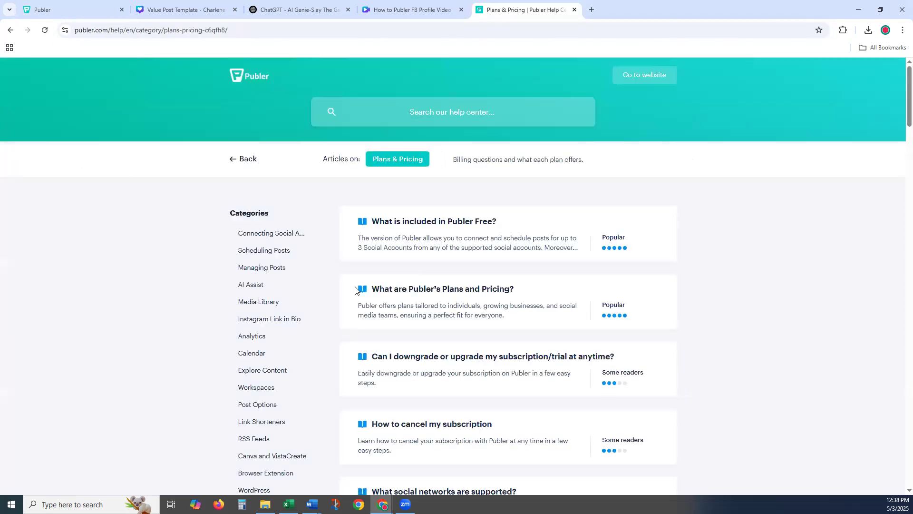
- Browse Publer's plans and pricing help article, then return to the search results
{"action": "left_click", "coordinate": [387, 292]}
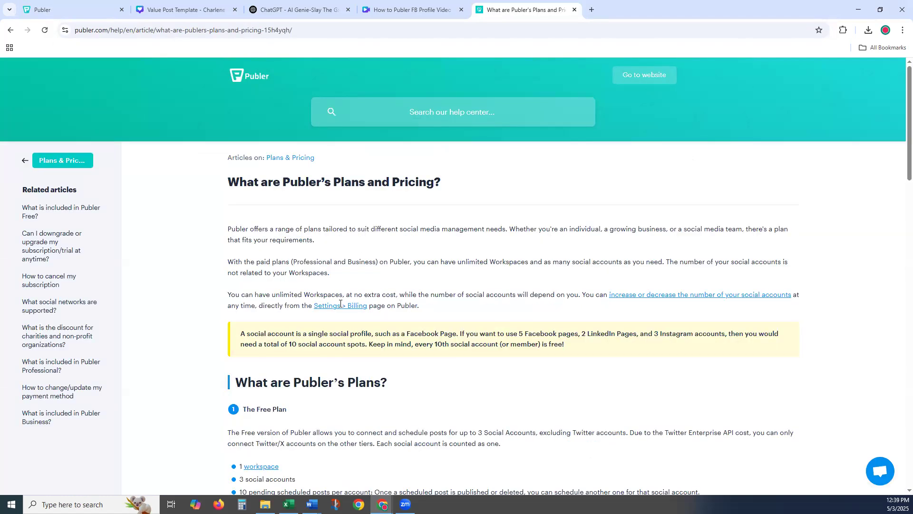
{"action": "scroll", "coordinate": [472, 266], "scroll_direction": "down", "scroll_amount": 1}
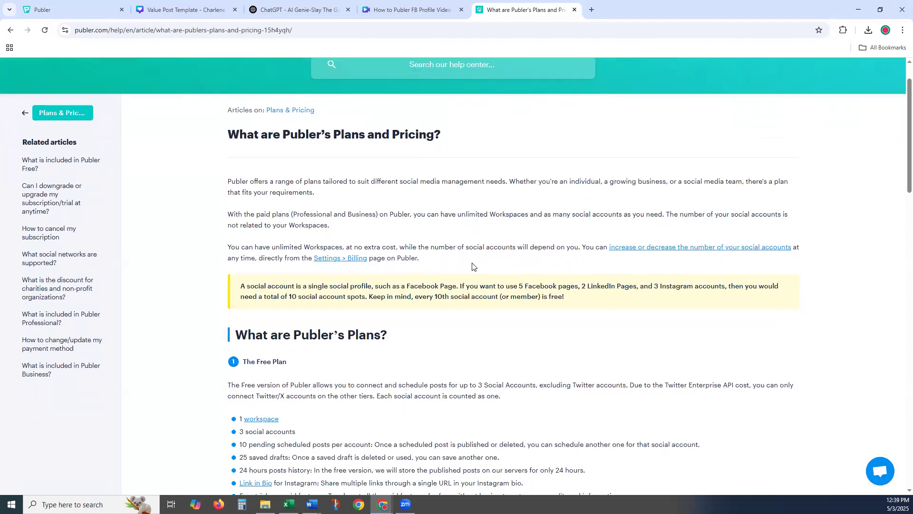
{"action": "left_click", "coordinate": [11, 31]}
{"action": "left_click", "coordinate": [10, 30]}
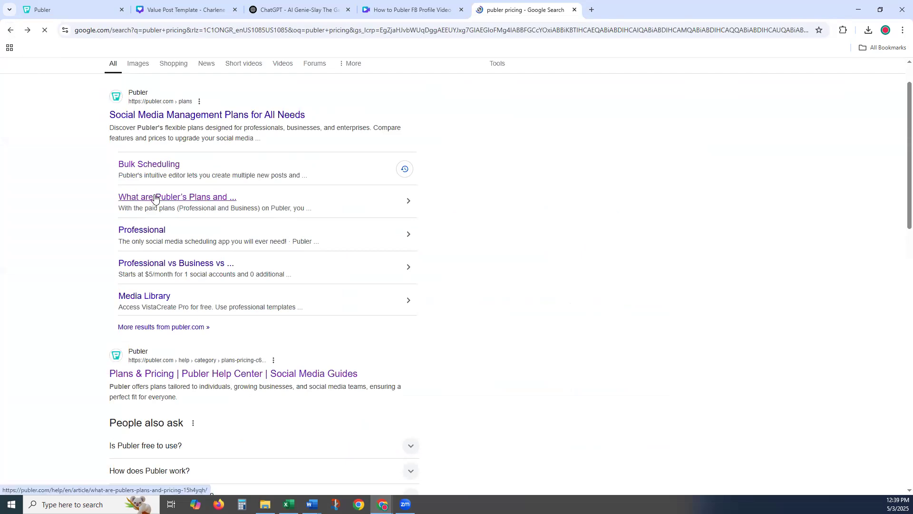
{"action": "left_click", "coordinate": [154, 197]}
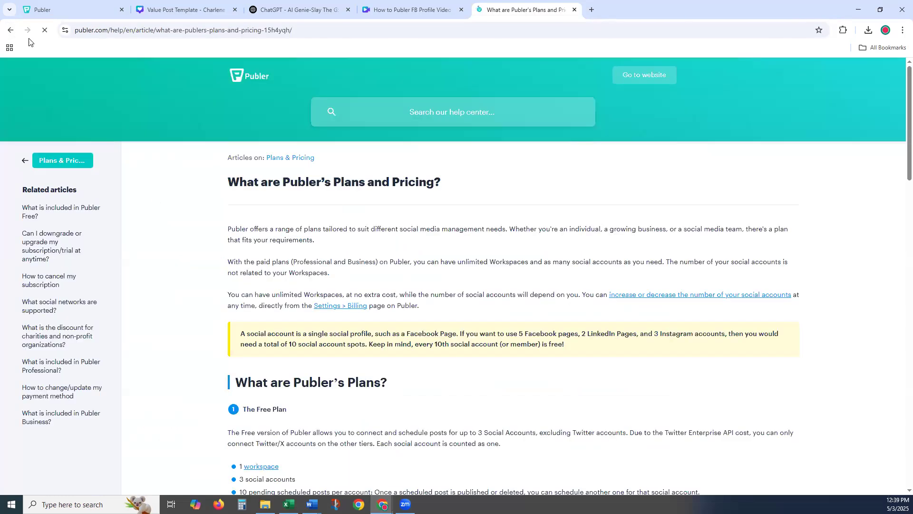
{"action": "left_click", "coordinate": [10, 30]}
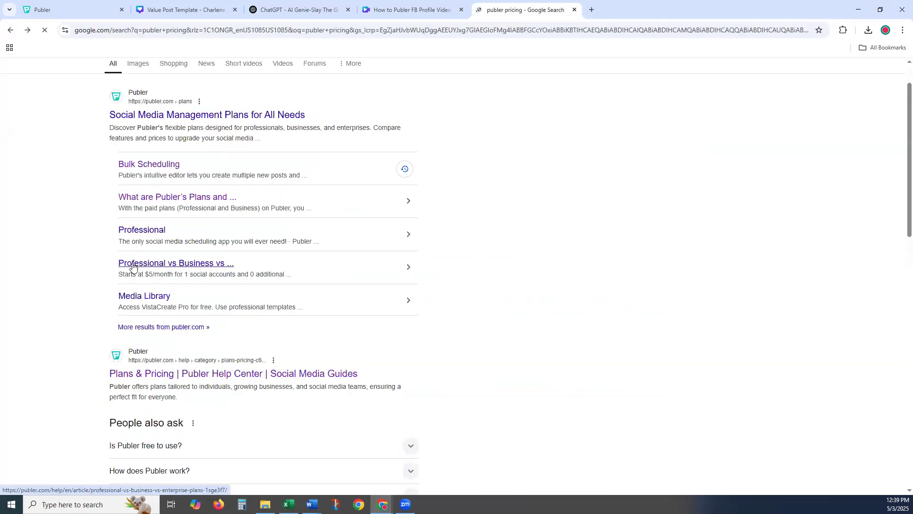
- Read the 'Professional vs Business vs Enterprise Plans' article, then go back to the Publer tab
{"action": "left_click", "coordinate": [85, 265]}
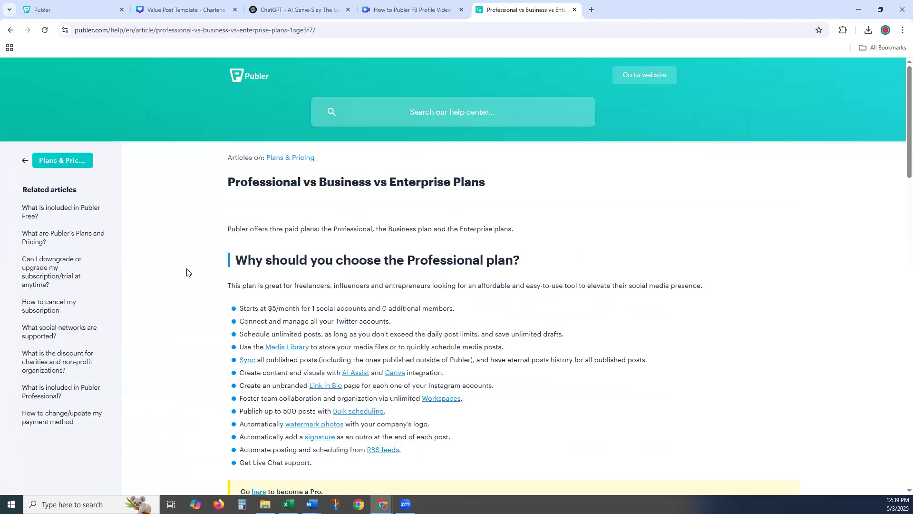
{"action": "scroll", "coordinate": [186, 271], "scroll_direction": "down", "scroll_amount": 2}
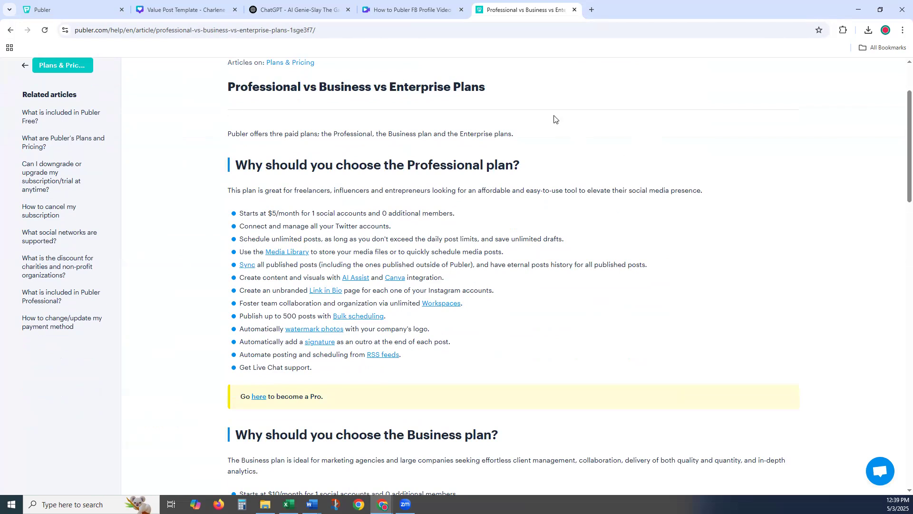
{"action": "scroll", "coordinate": [551, 119], "scroll_direction": "up", "scroll_amount": 1}
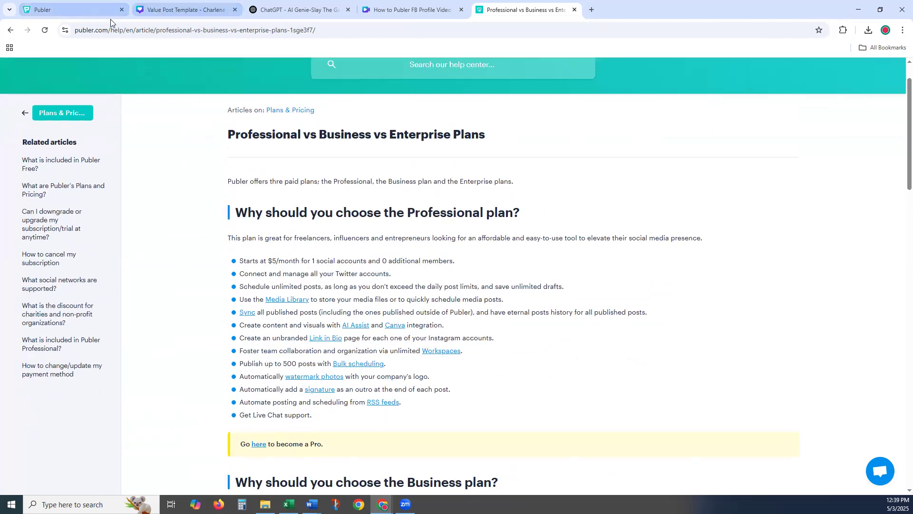
{"action": "key", "text": "ctrl+1"}
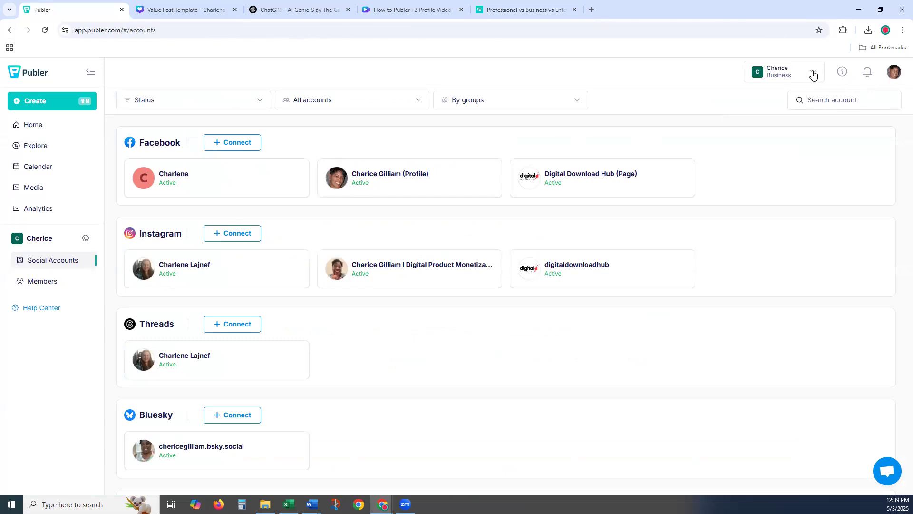
- Open Upgrade Plan from the profile menu, showing Business at $56.00 monthly for 8 accounts
{"action": "left_click", "coordinate": [813, 74]}
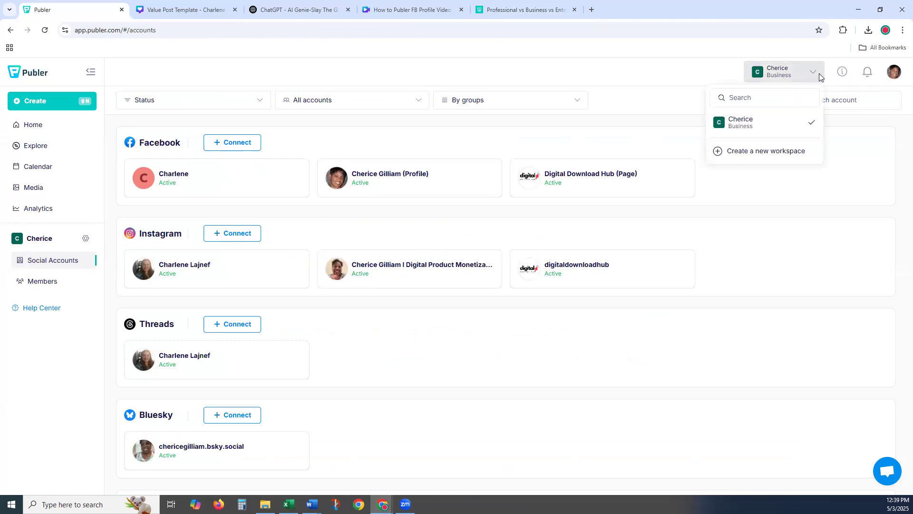
{"action": "left_click", "coordinate": [894, 72]}
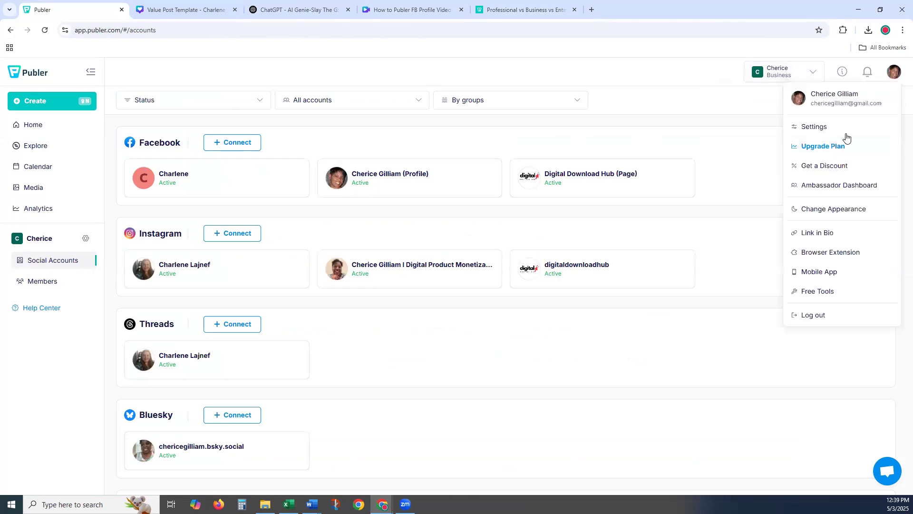
{"action": "left_click", "coordinate": [803, 155]}
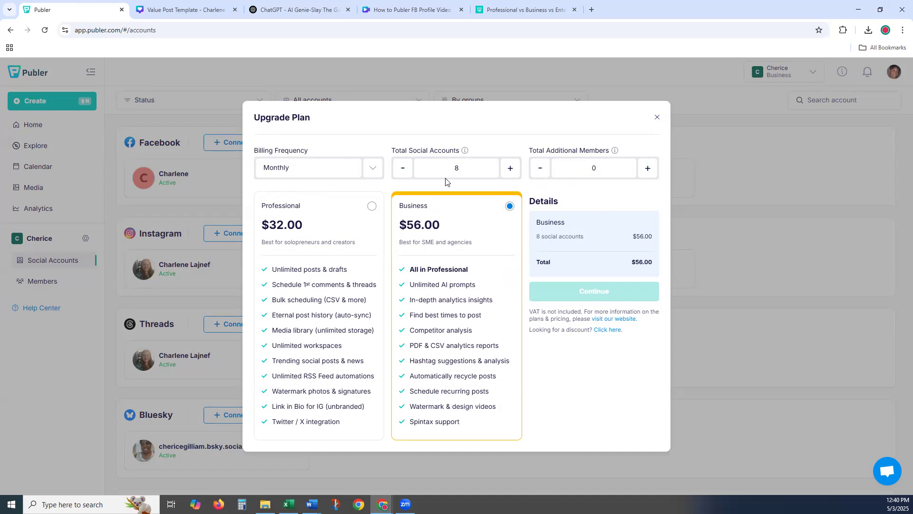
- Lower Total Social Accounts to 2 to see $9 Professional and $17 Business, then close Upgrade Plan
{"action": "left_click", "coordinate": [400, 174]}
{"action": "left_click", "coordinate": [402, 173]}
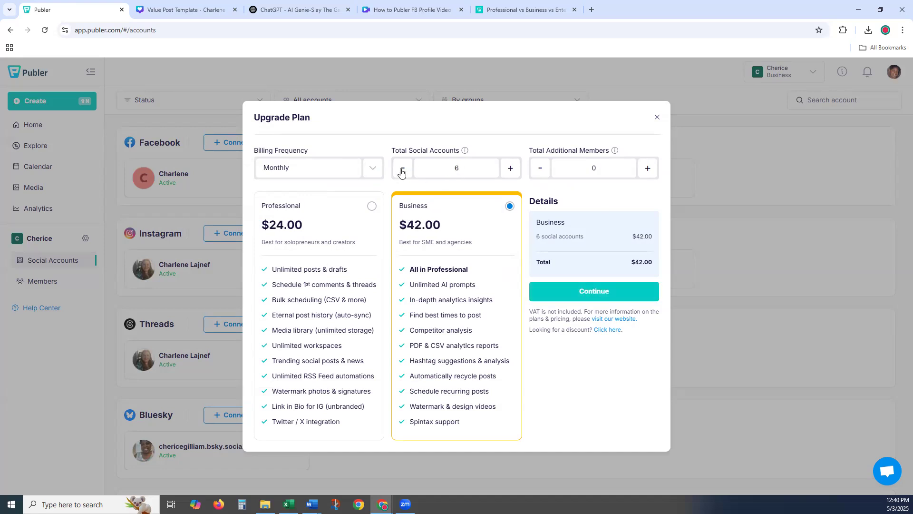
{"action": "left_click", "coordinate": [402, 173]}
{"action": "left_click", "coordinate": [402, 173]}
{"action": "left_click", "coordinate": [402, 172]}
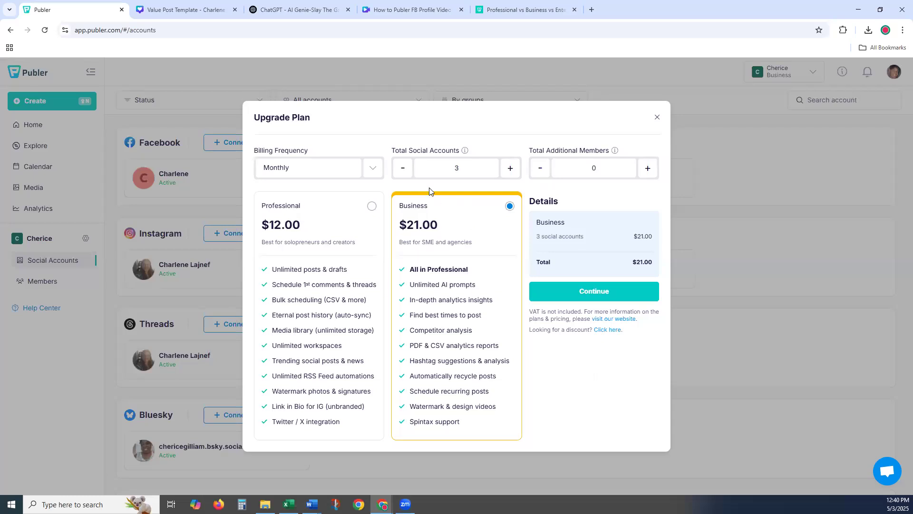
{"action": "left_click", "coordinate": [402, 173]}
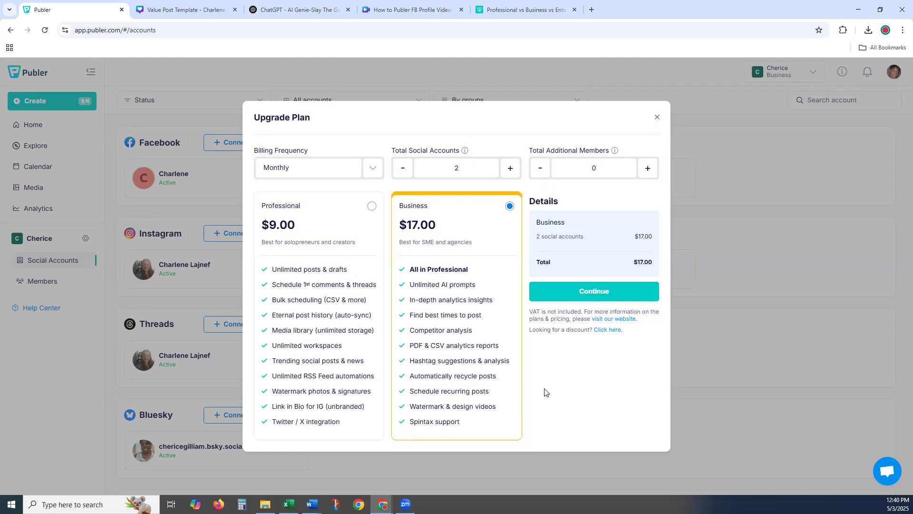
{"action": "left_click", "coordinate": [658, 119]}
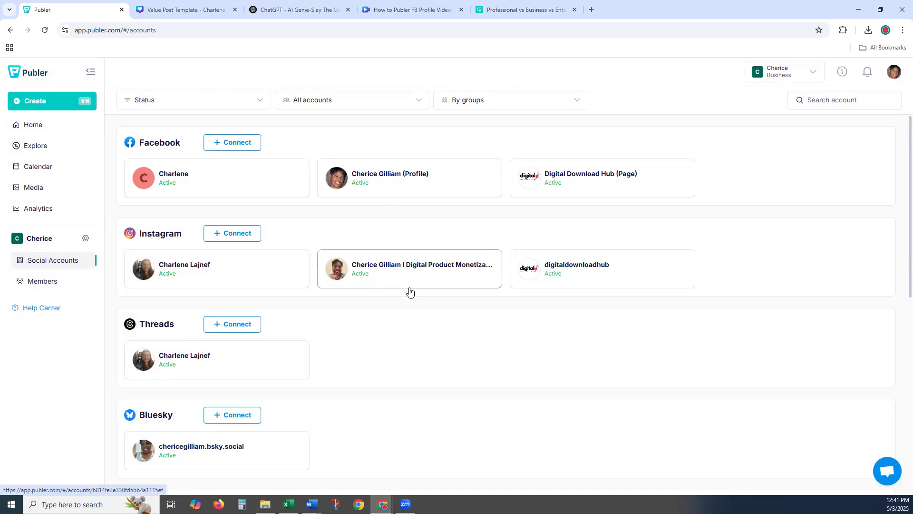
- Switch from Social Accounts to the May 2025 monthly Calendar of scheduled posts
{"action": "scroll", "coordinate": [358, 328], "scroll_direction": "down", "scroll_amount": 3}
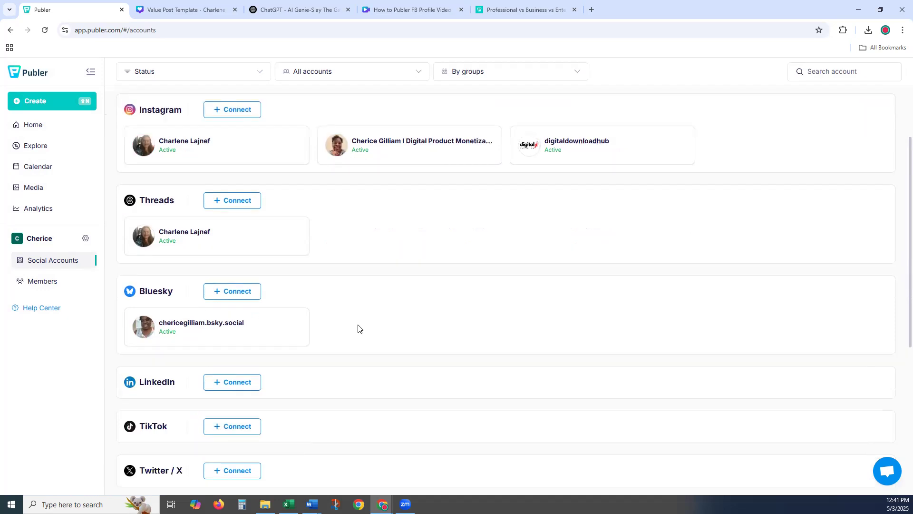
{"action": "scroll", "coordinate": [359, 328], "scroll_direction": "up", "scroll_amount": 3}
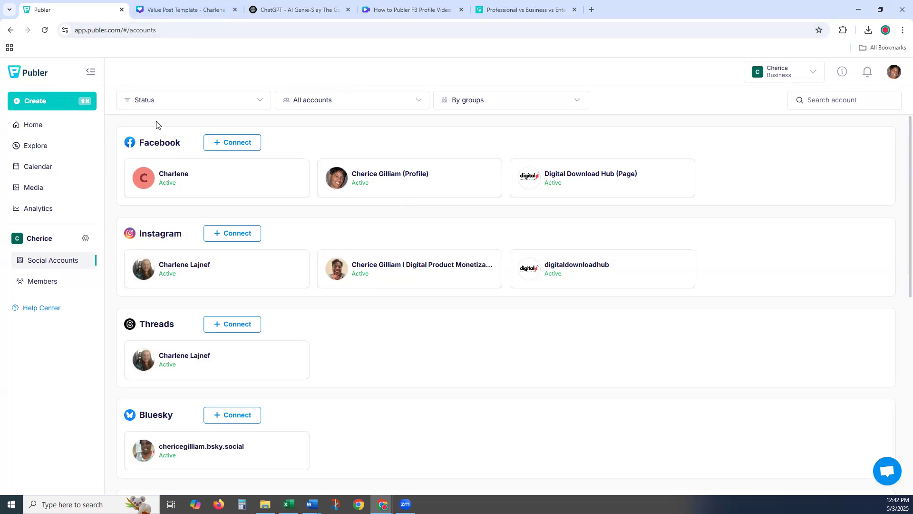
{"action": "left_click", "coordinate": [44, 169]}
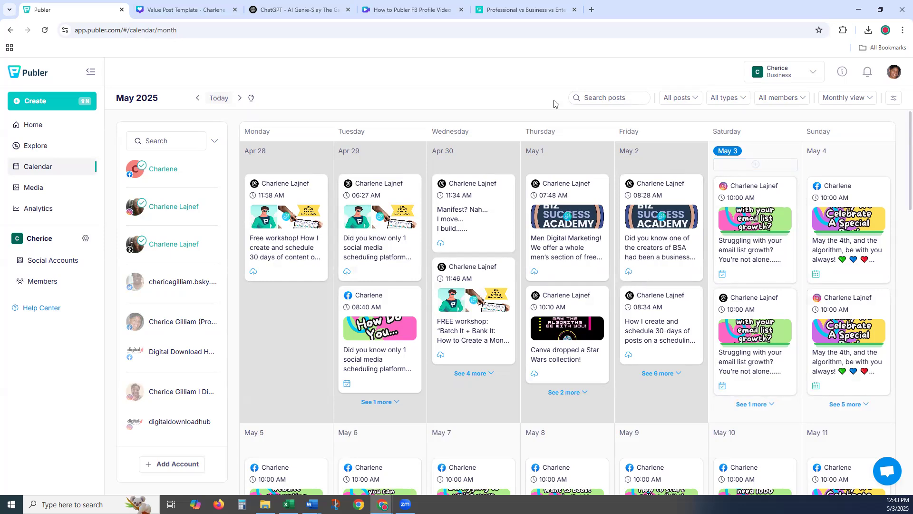
- Switch to the Canva tab showing the 1:39 'How to Publer FB Profile Video' design
{"action": "left_click", "coordinate": [397, 11]}
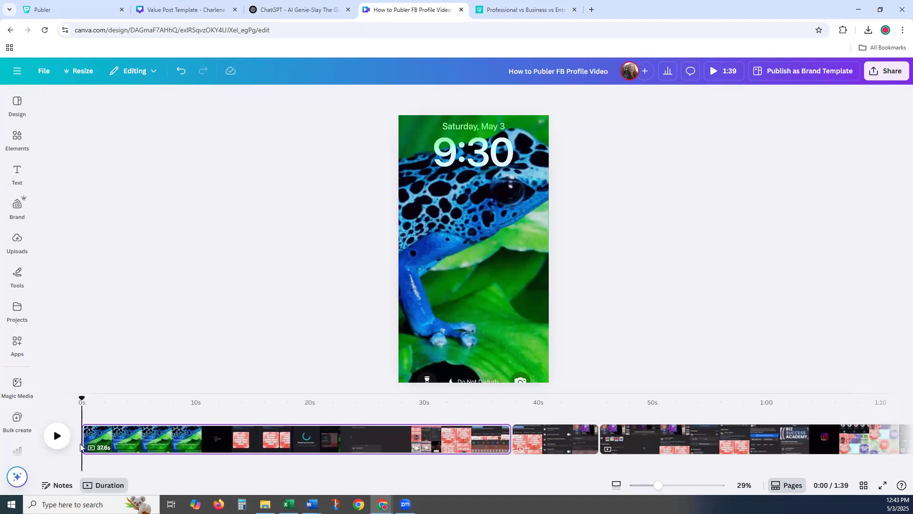
{"action": "left_click", "coordinate": [57, 439]}
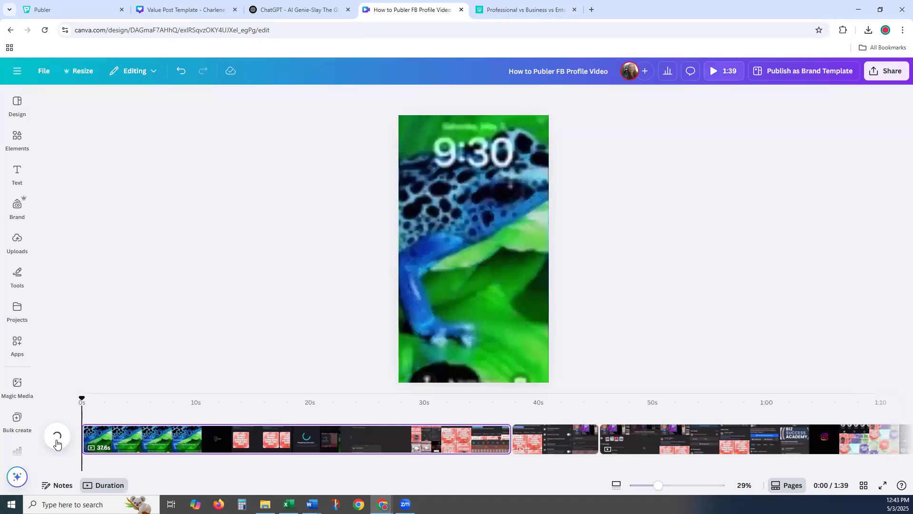
{"action": "left_click", "coordinate": [58, 438]}
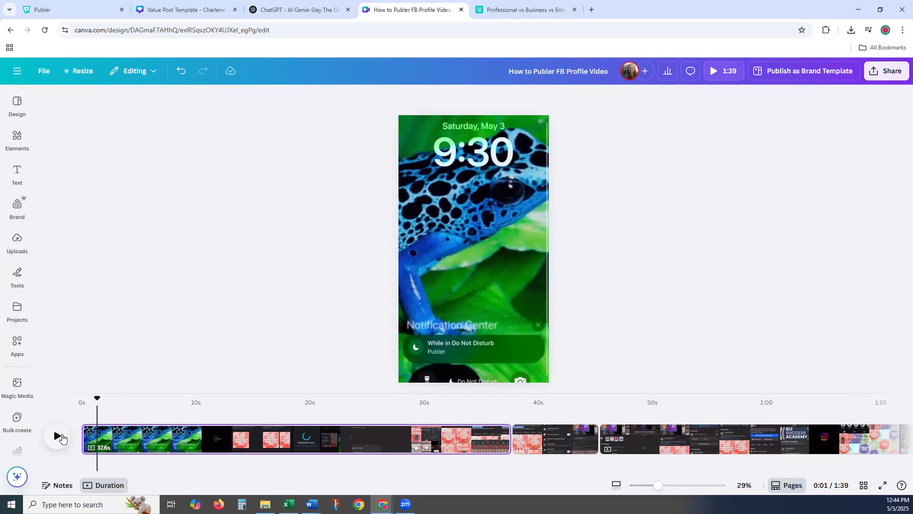
{"action": "left_click", "coordinate": [58, 437]}
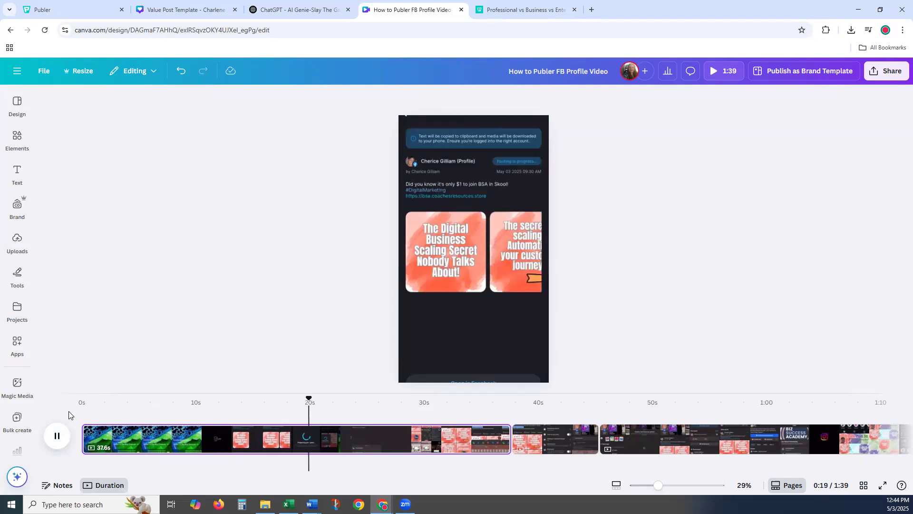
{"action": "left_click", "coordinate": [57, 439]}
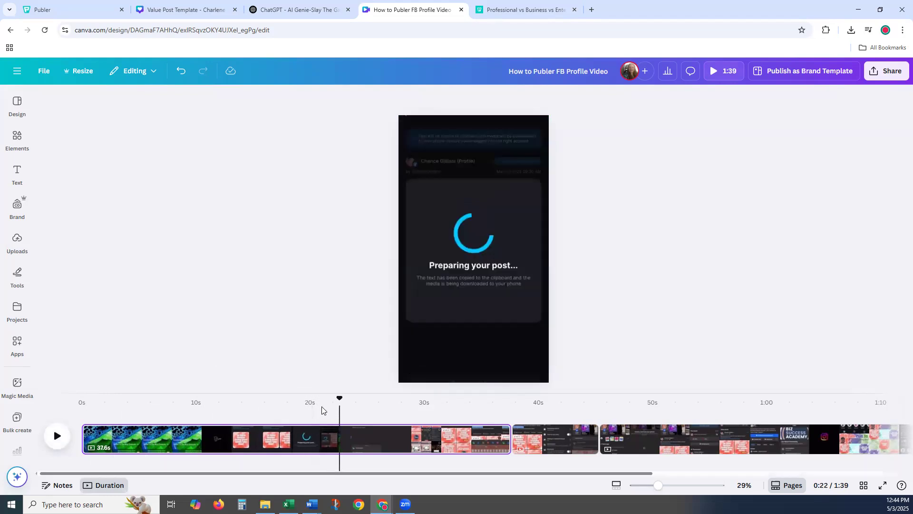
{"action": "left_click_drag", "start_coordinate": [335, 398], "coordinate": [332, 399]}
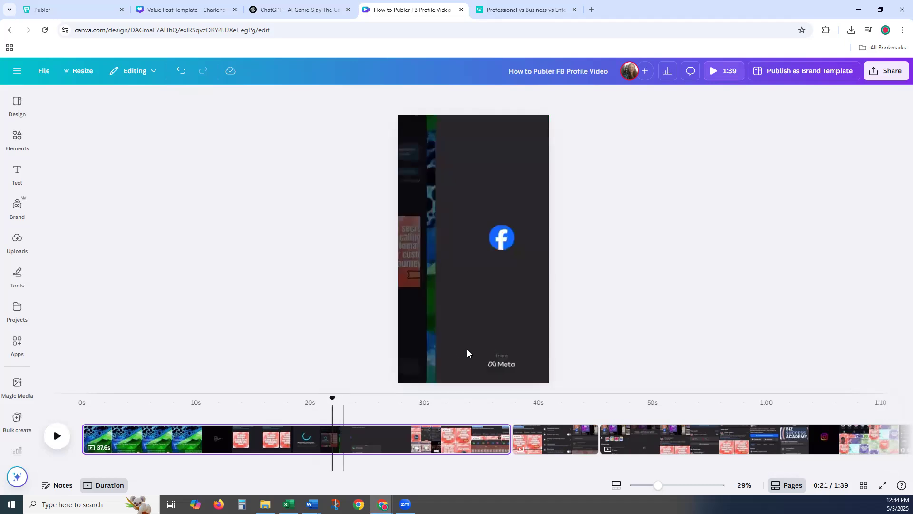
- Detach the first page's video from the background, then scrub and play it, pausing near 0:23
{"action": "right_click", "coordinate": [455, 347]}
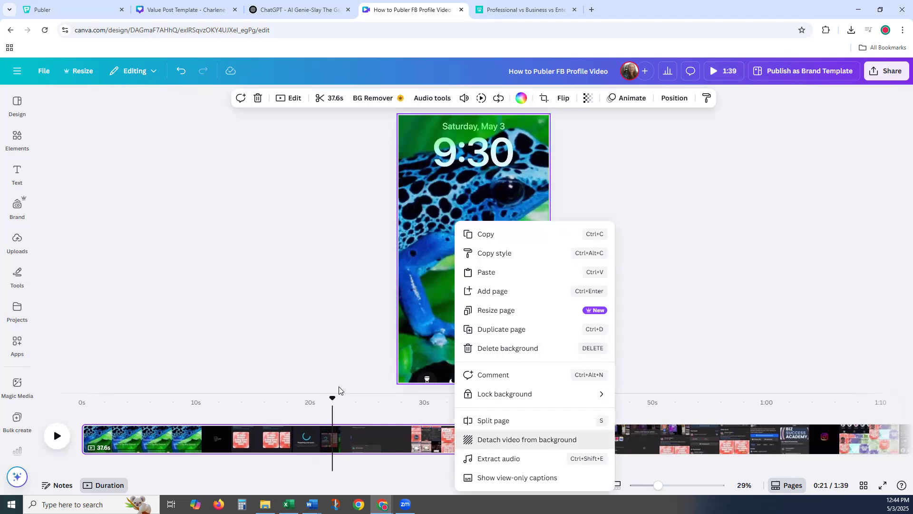
{"action": "left_click_drag", "start_coordinate": [312, 399], "coordinate": [274, 398]}
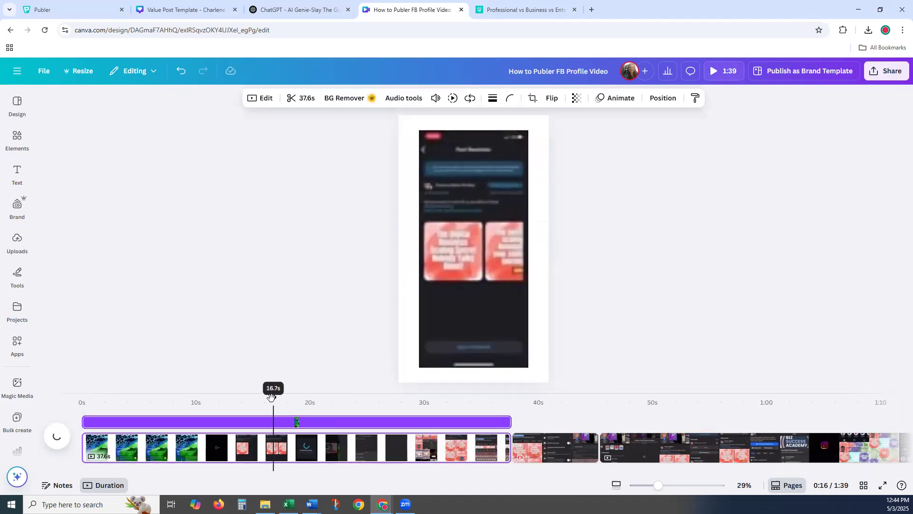
{"action": "left_click", "coordinate": [57, 436]}
{"action": "left_click", "coordinate": [58, 436]}
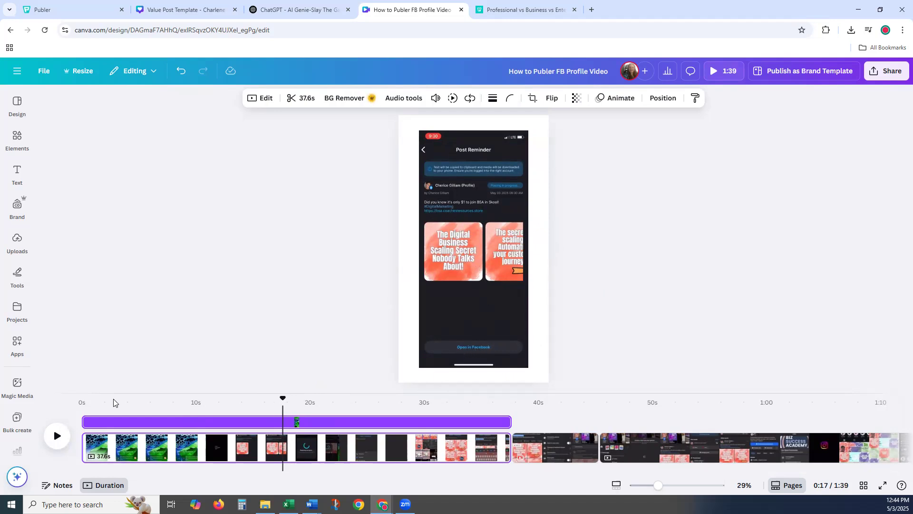
{"action": "left_click", "coordinate": [56, 437]}
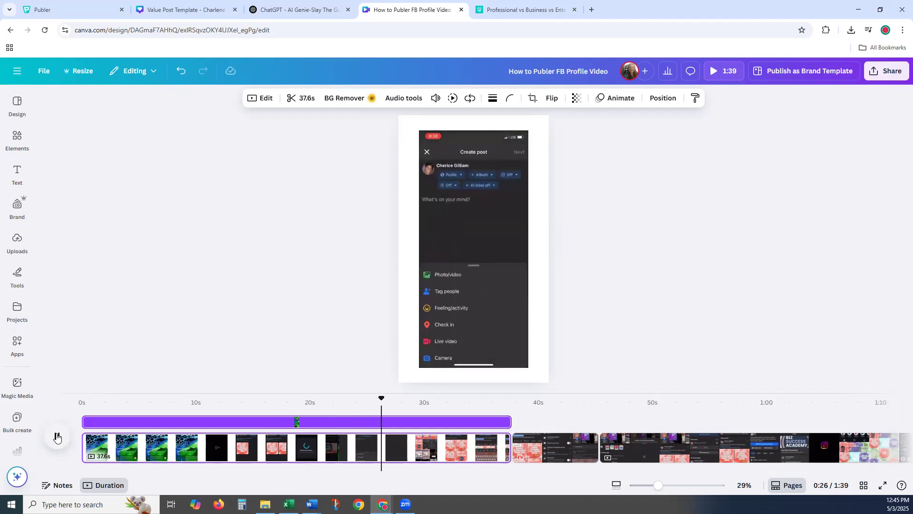
{"action": "left_click", "coordinate": [66, 439]}
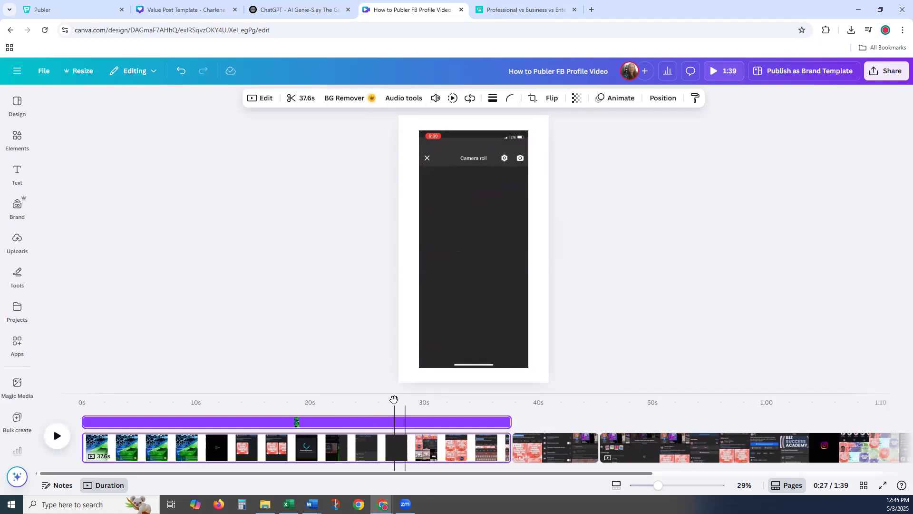
{"action": "left_click_drag", "start_coordinate": [382, 401], "coordinate": [374, 400]}
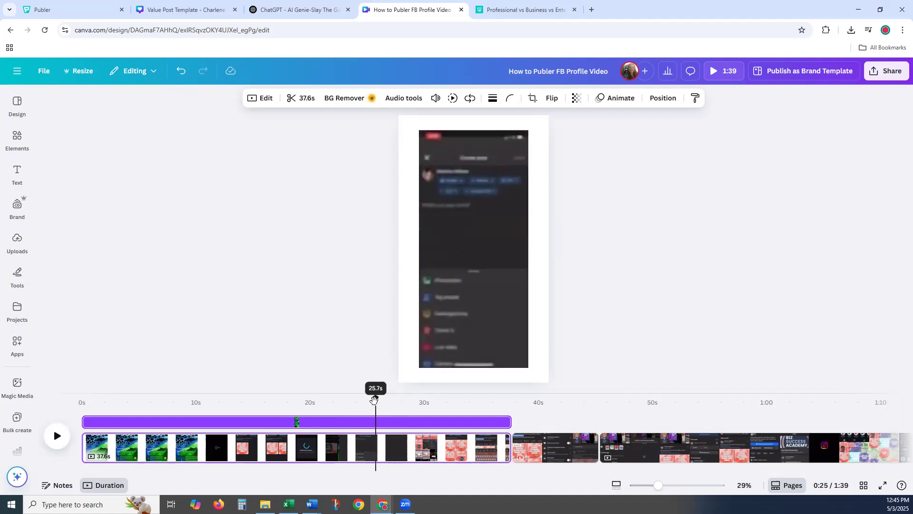
{"action": "left_click", "coordinate": [55, 436]}
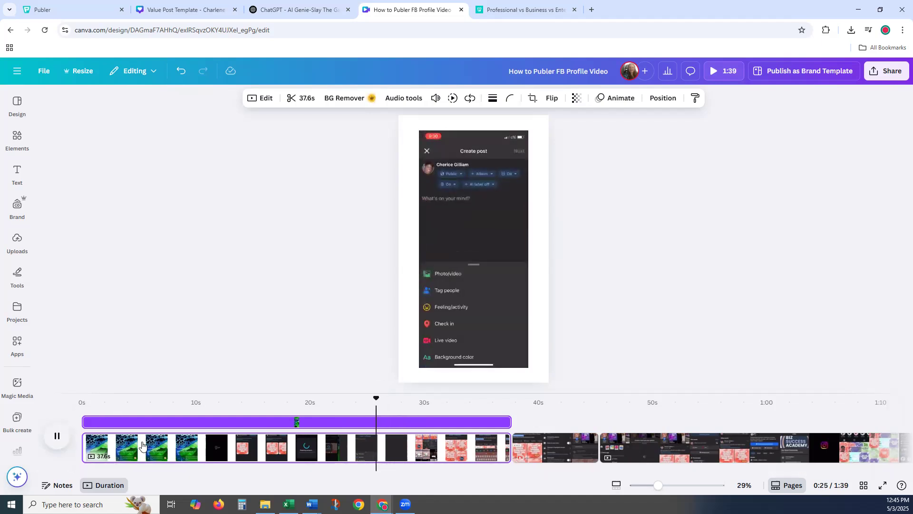
{"action": "left_click_drag", "start_coordinate": [388, 399], "coordinate": [335, 400]}
{"action": "left_click", "coordinate": [58, 437]}
{"action": "left_click", "coordinate": [56, 437]}
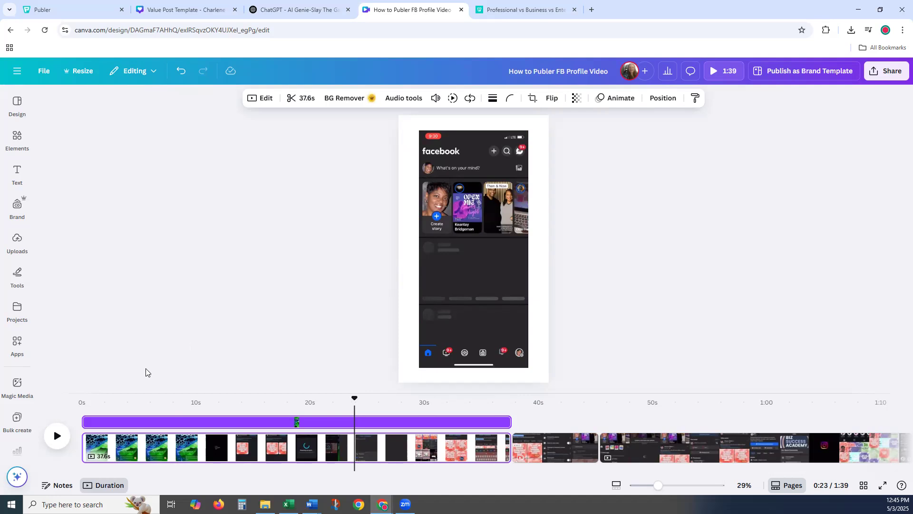
{"action": "left_click", "coordinate": [58, 437]}
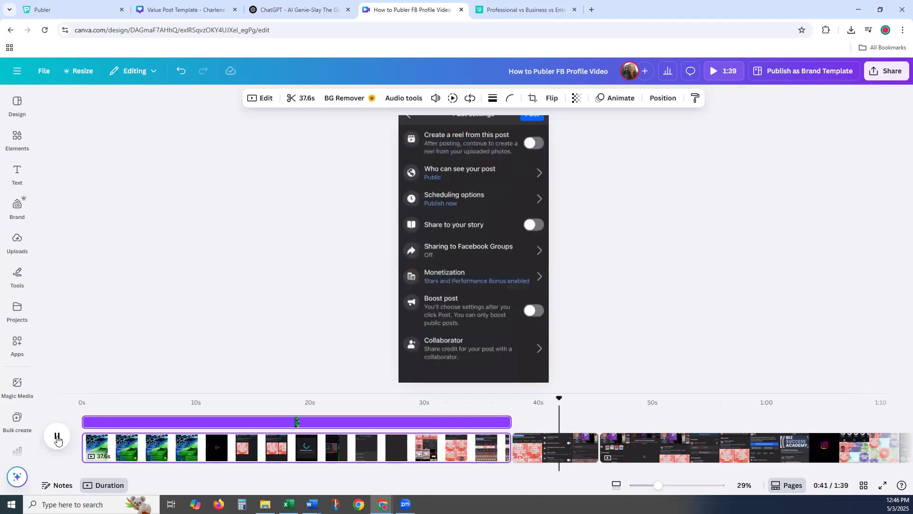
{"action": "left_click", "coordinate": [572, 398]}
{"action": "left_click_drag", "start_coordinate": [547, 402], "coordinate": [522, 402]}
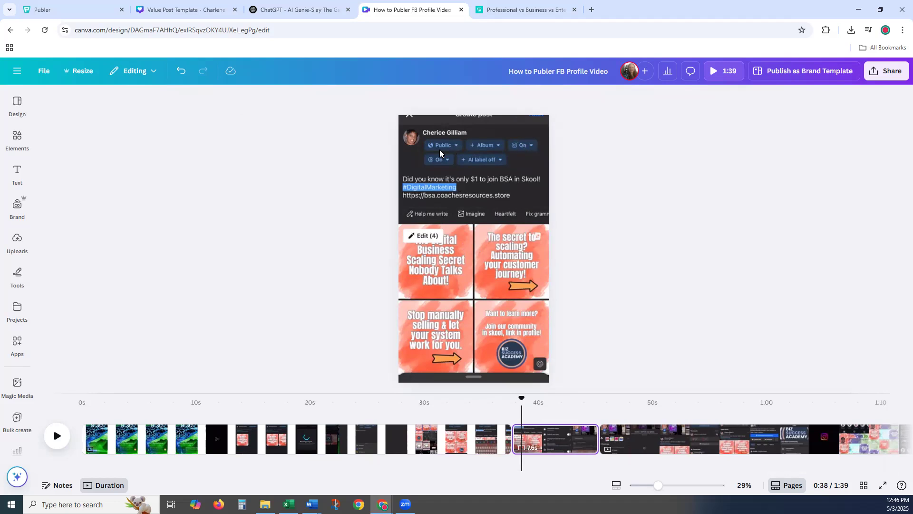
{"action": "left_click", "coordinate": [57, 436]}
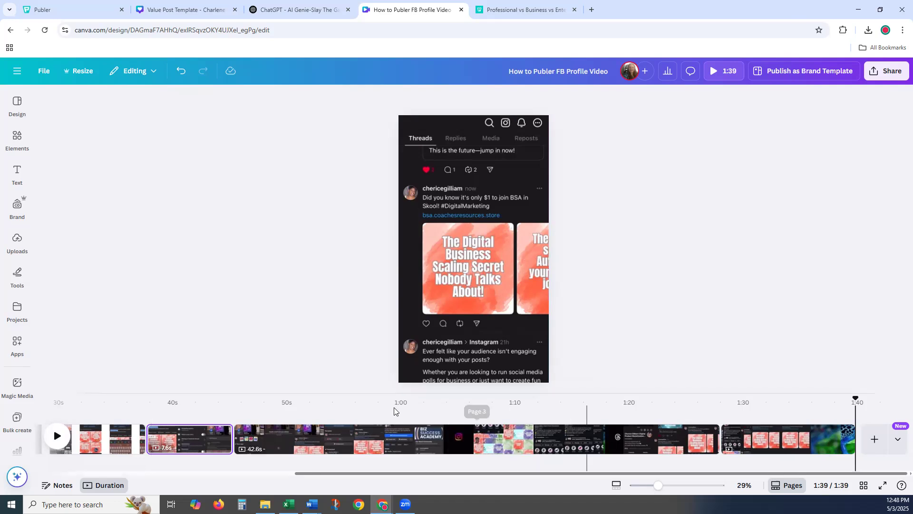
- Rewind the Canva video from its end, then return to the Publer May 2025 calendar
{"action": "left_click_drag", "start_coordinate": [856, 398], "coordinate": [311, 423]}
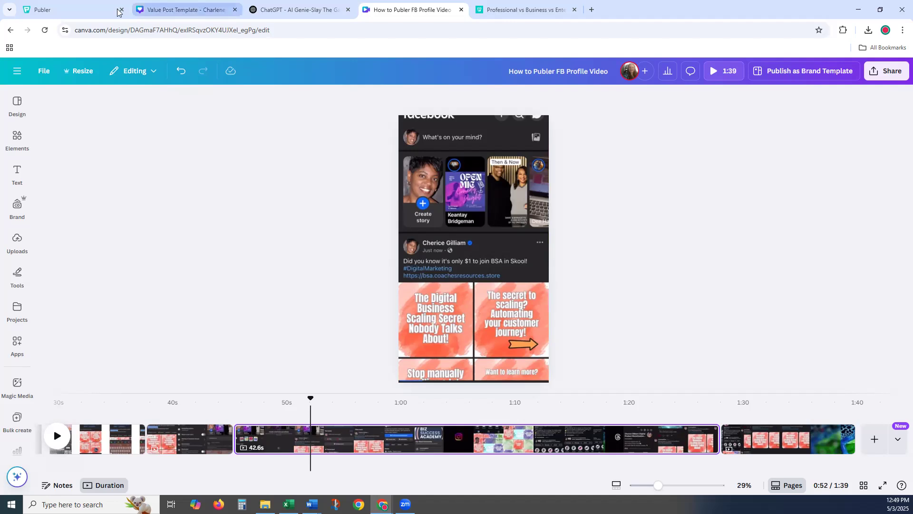
{"action": "left_click", "coordinate": [85, 11]}
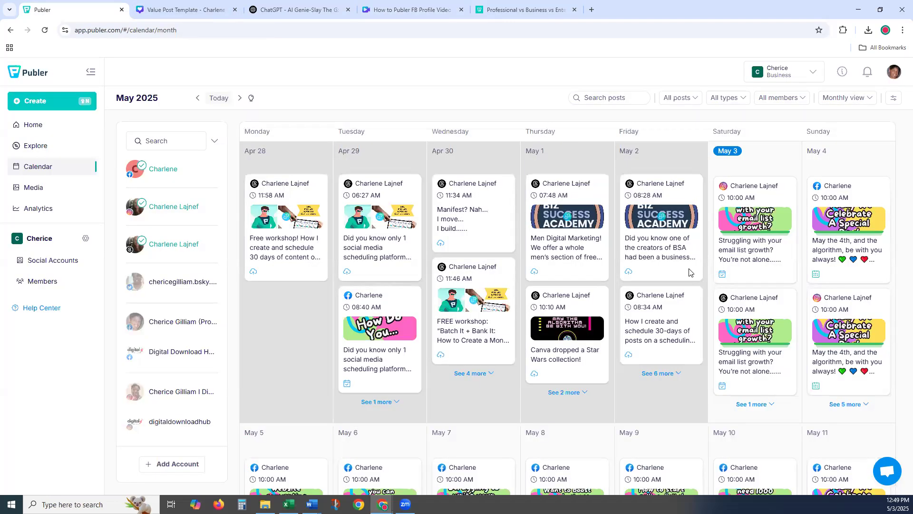
{"action": "left_click", "coordinate": [761, 221]}
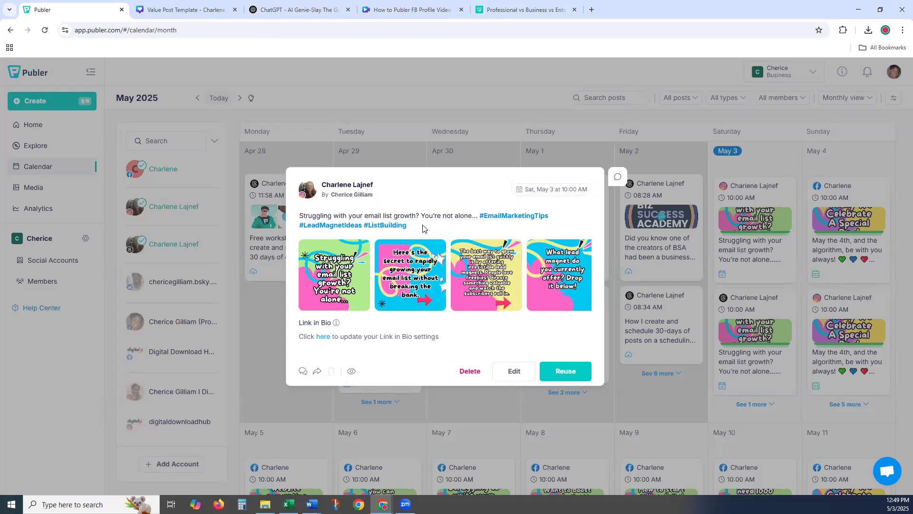
{"action": "left_click", "coordinate": [434, 82]}
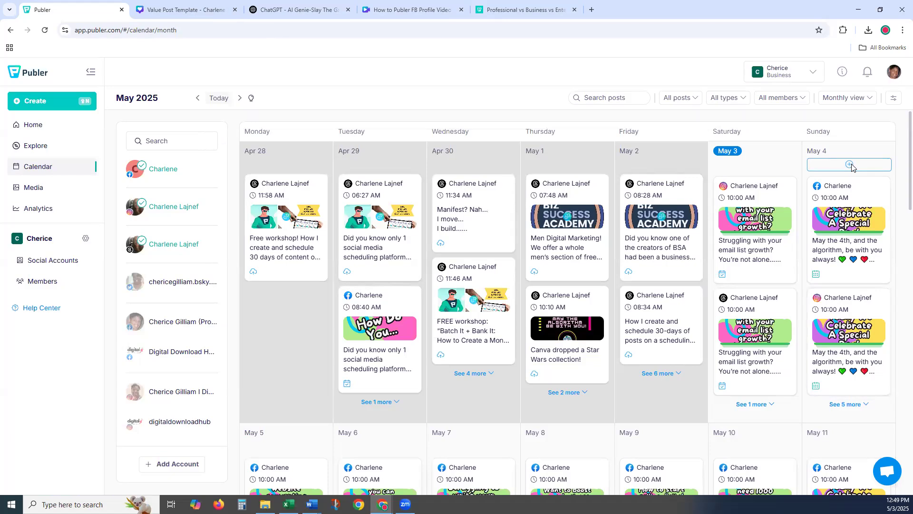
- Open a new post composer from a calendar day, then switch to the ChatGPT post-ideas conversation
{"action": "left_click", "coordinate": [851, 165]}
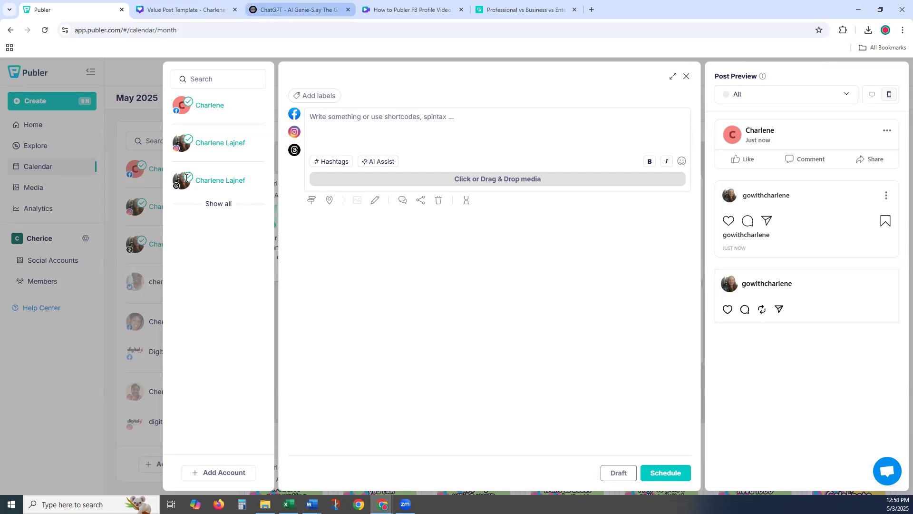
{"action": "left_click", "coordinate": [284, 15]}
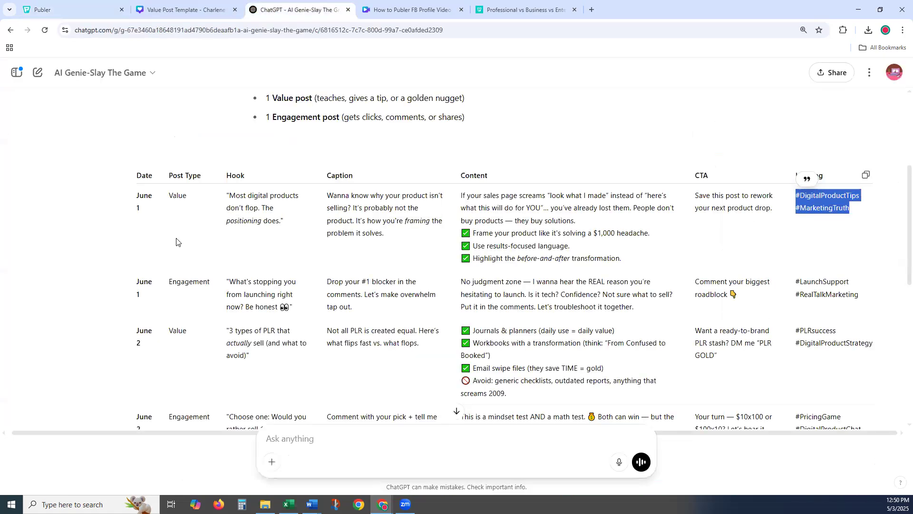
- Scroll up the ChatGPT content calendar and look over the June 1 hook and CTA text
{"action": "left_click", "coordinate": [198, 228]}
{"action": "scroll", "coordinate": [113, 296], "scroll_direction": "up", "scroll_amount": 2}
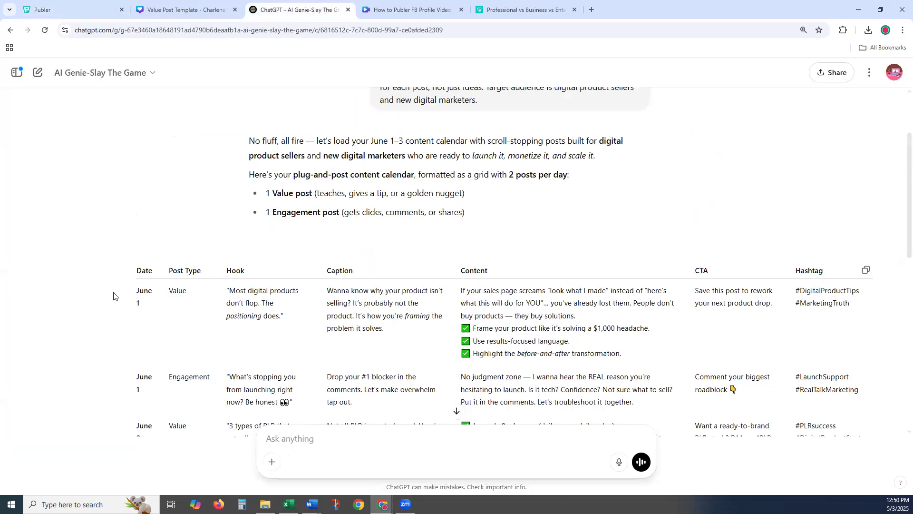
{"action": "left_click_drag", "start_coordinate": [228, 288], "coordinate": [362, 307]}
{"action": "left_click", "coordinate": [406, 318]}
{"action": "left_click_drag", "start_coordinate": [689, 302], "coordinate": [699, 302]}
{"action": "left_click", "coordinate": [845, 301]}
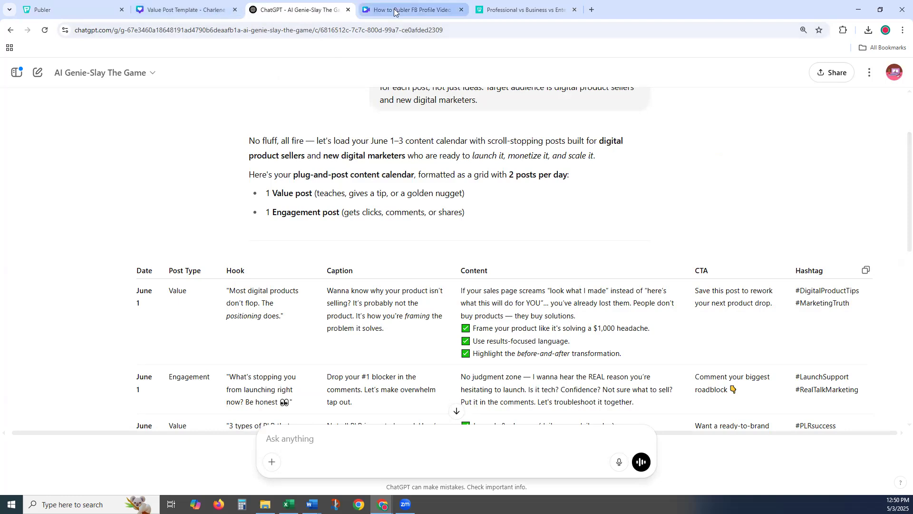
- Put the caret in the Publer post text, then select the whole June 1 caption in ChatGPT
{"action": "left_click", "coordinate": [84, 10]}
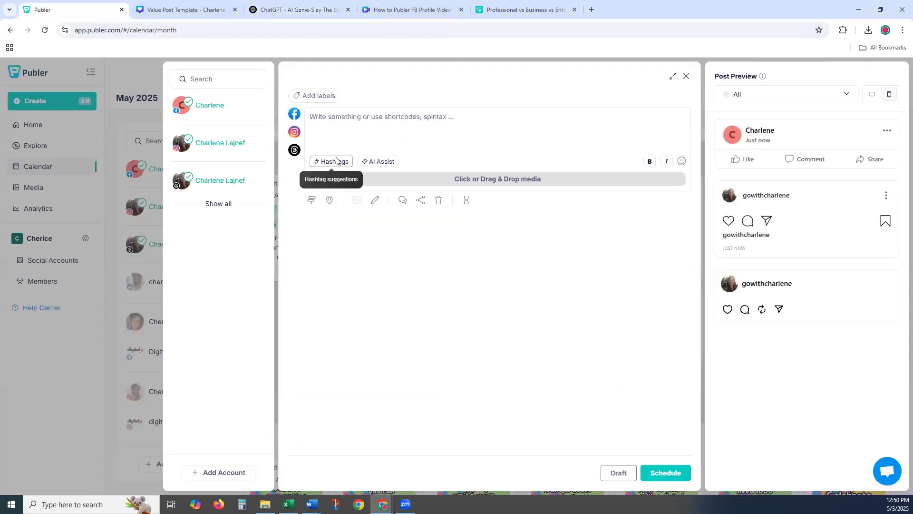
{"action": "left_click", "coordinate": [316, 118]}
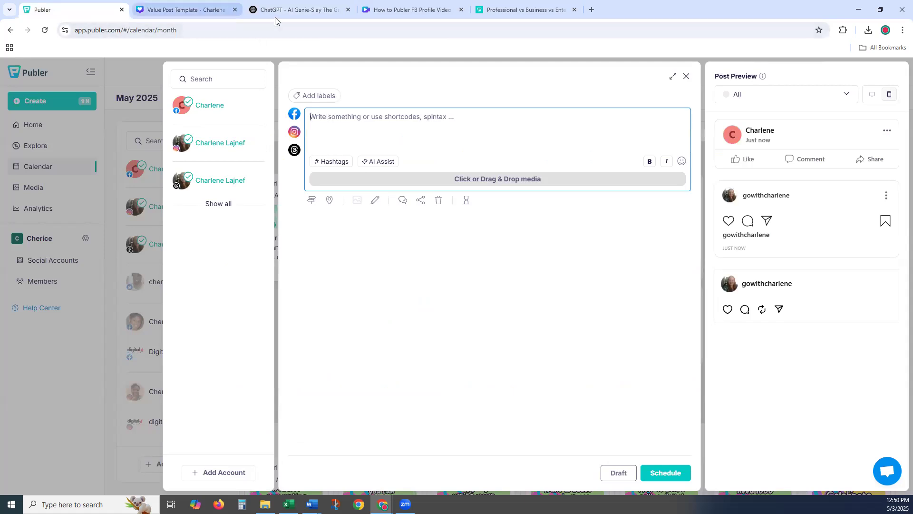
{"action": "left_click", "coordinate": [296, 11]}
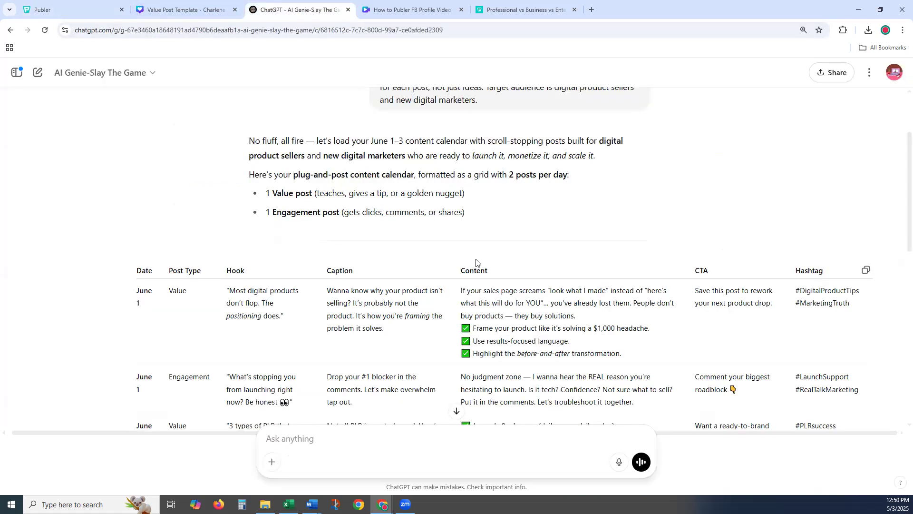
{"action": "triple_click", "coordinate": [326, 293]}
{"action": "key", "text": "ctrl+c"}
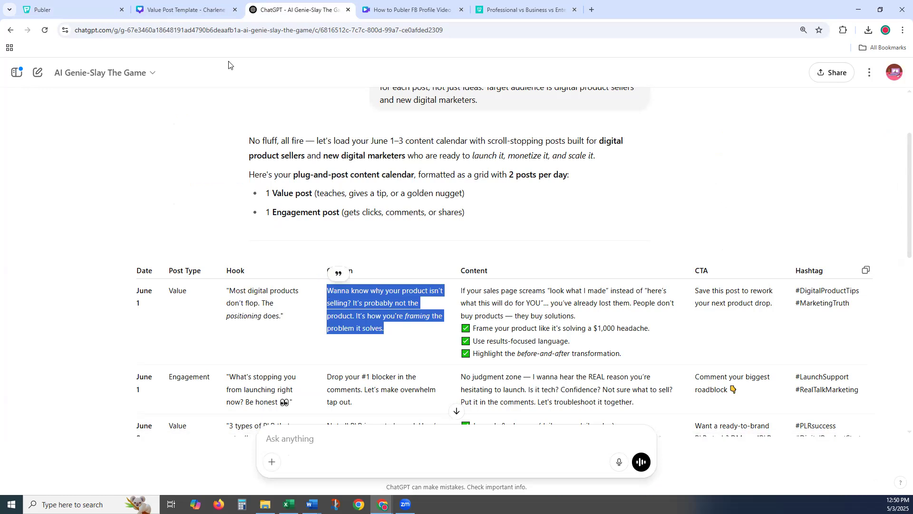
- Paste the 'Wanna know why your product isn't selling?' caption, check its hashtag suggestions, then clear it
{"action": "left_click", "coordinate": [72, 9]}
{"action": "left_click", "coordinate": [328, 119]}
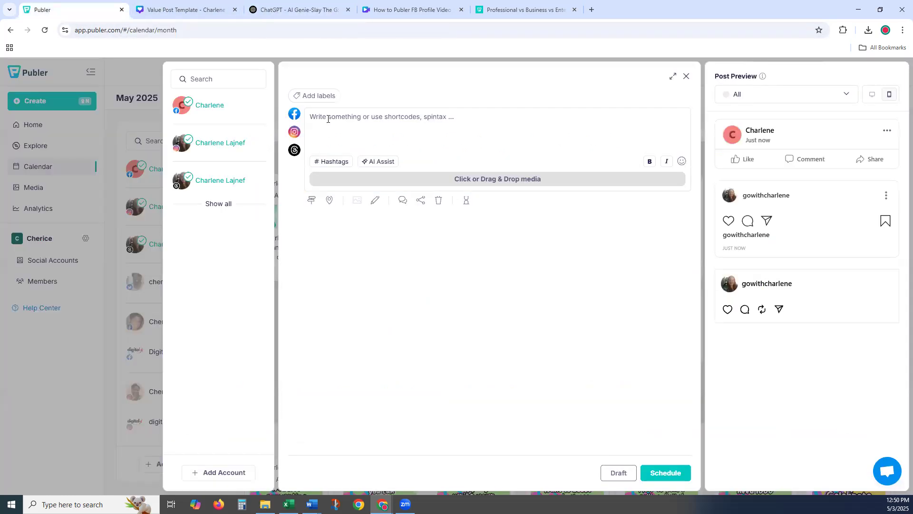
{"action": "key", "text": "ctrl+v"}
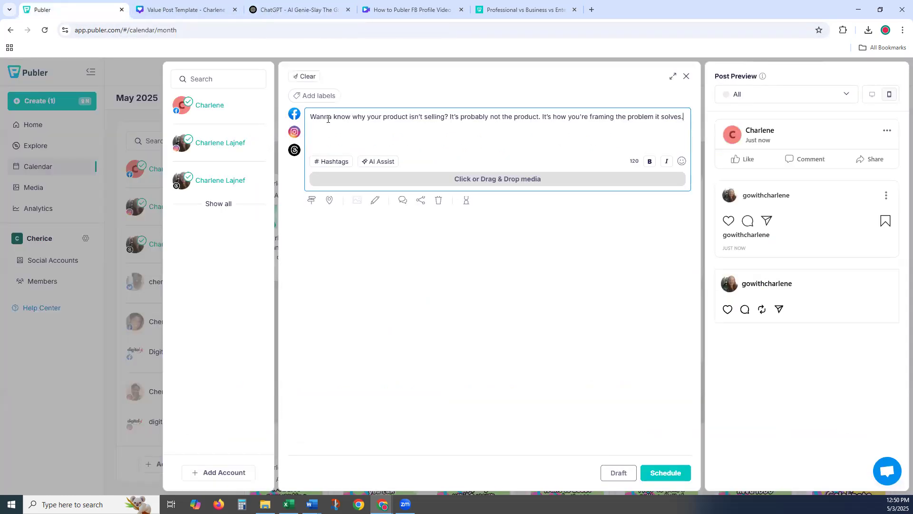
{"action": "left_click", "coordinate": [335, 163]}
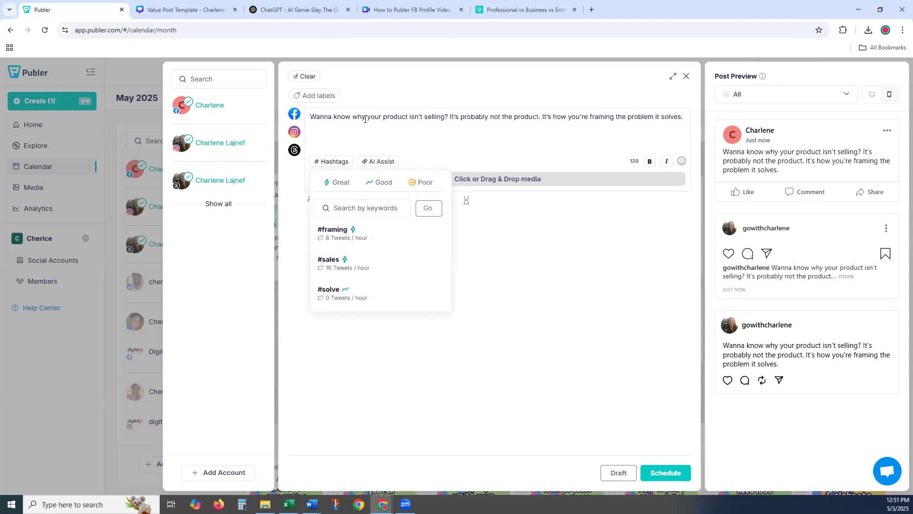
{"action": "left_click", "coordinate": [344, 135]}
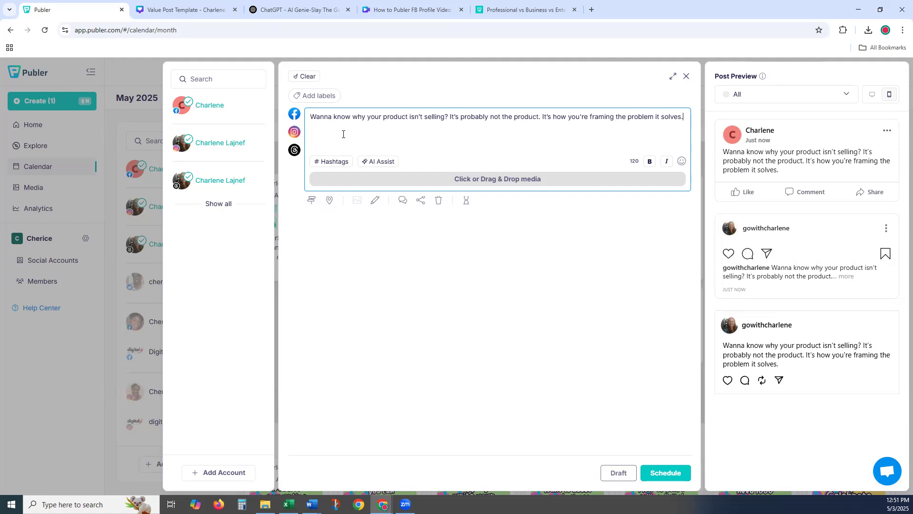
{"action": "key", "text": "ctrl+a"}
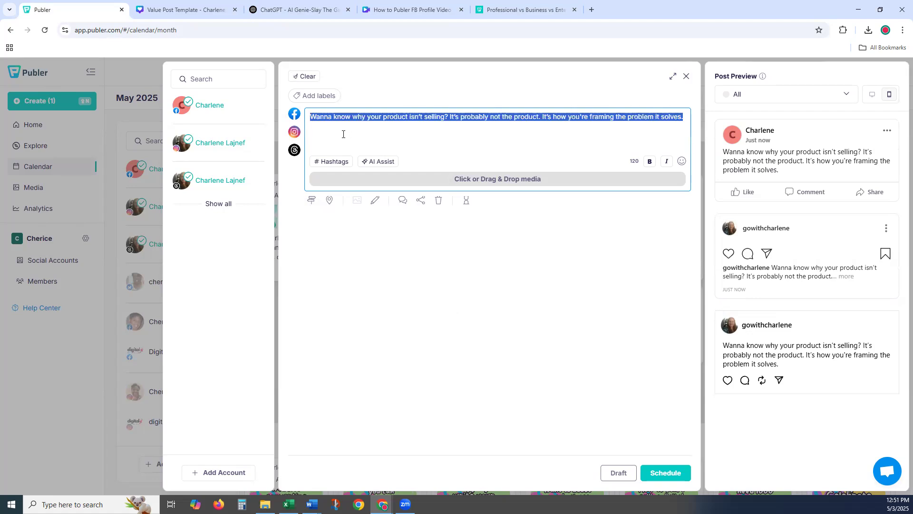
{"action": "key", "text": "ctrl+x"}
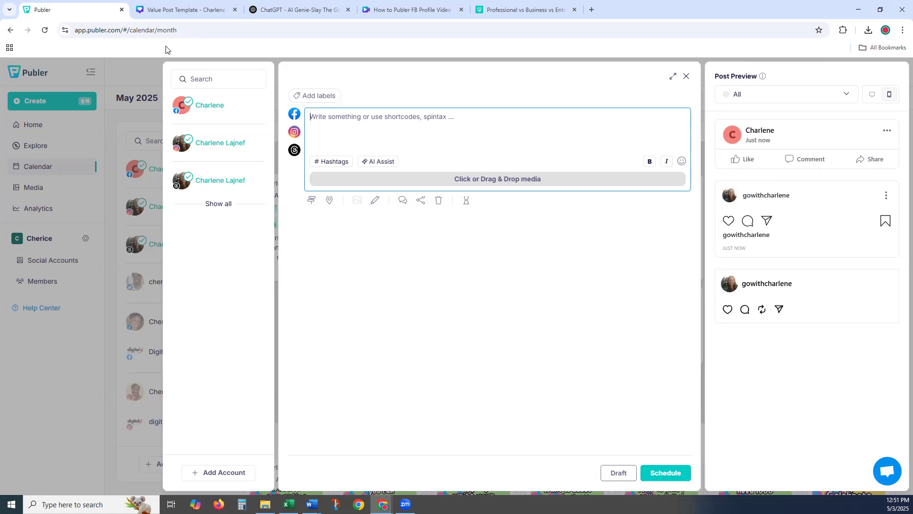
- Close the empty composer and move the calendar through May on to June 2025
{"action": "left_click", "coordinate": [689, 77]}
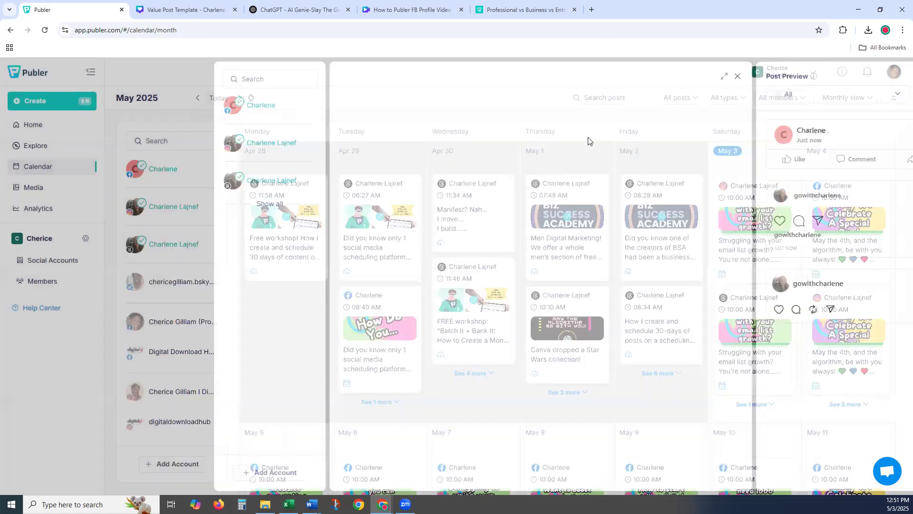
{"action": "scroll", "coordinate": [558, 293], "scroll_direction": "down", "scroll_amount": 3}
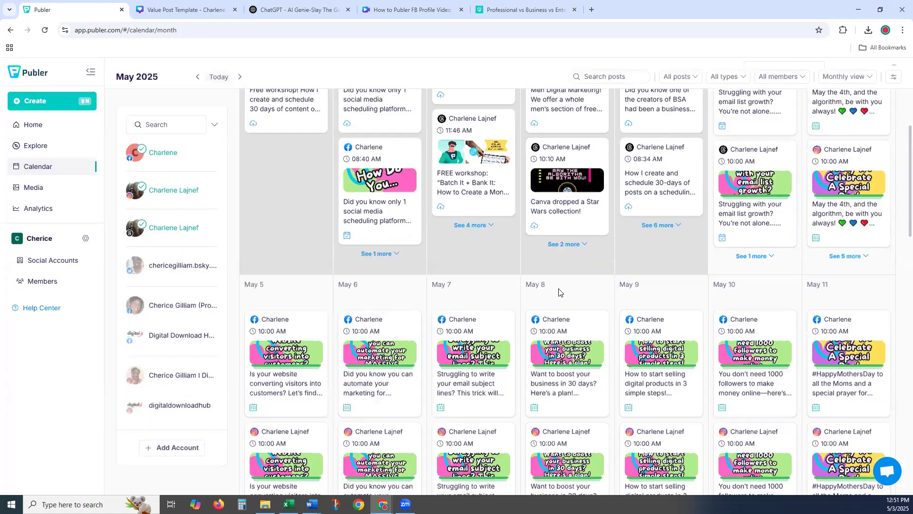
{"action": "scroll", "coordinate": [559, 293], "scroll_direction": "down", "scroll_amount": 5}
{"action": "scroll", "coordinate": [559, 293], "scroll_direction": "down", "scroll_amount": 7}
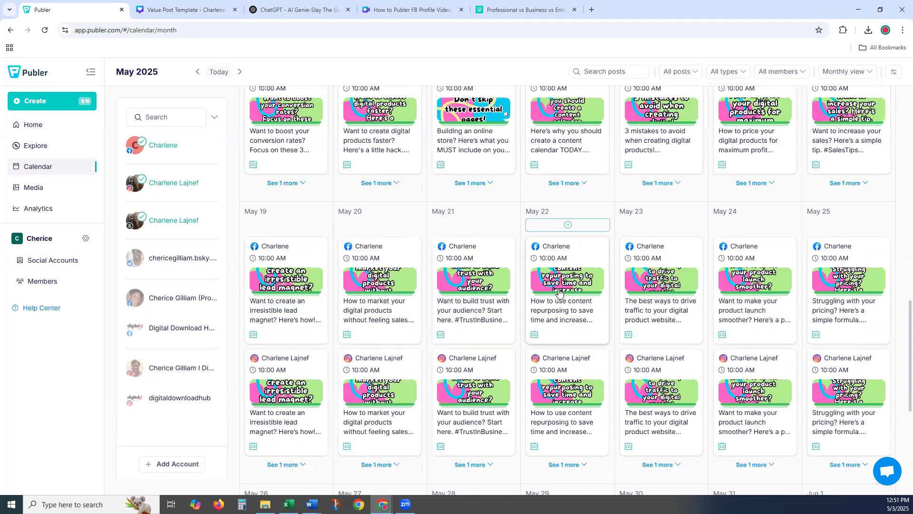
{"action": "scroll", "coordinate": [560, 293], "scroll_direction": "down", "scroll_amount": 5}
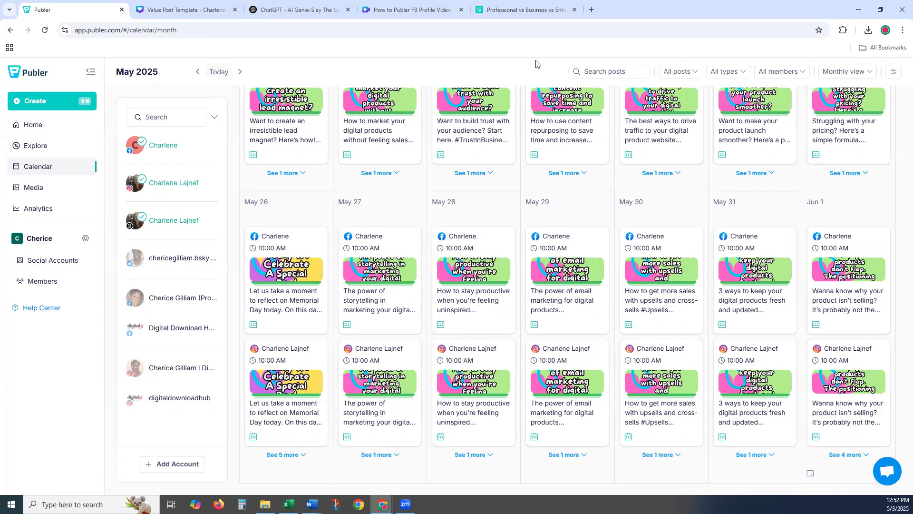
{"action": "left_click", "coordinate": [240, 71]}
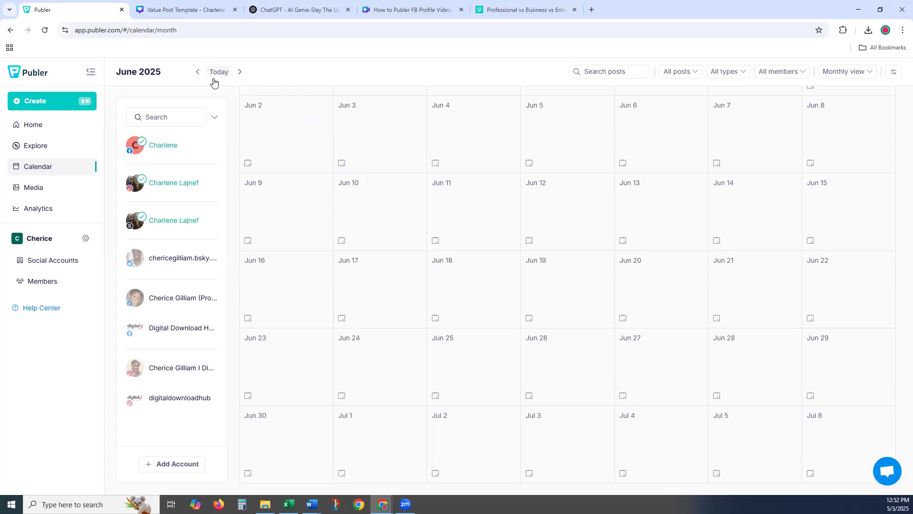
- Expand the June 2 holidays and start a prefilled post for National Rocky Road Day
{"action": "mouse_move", "coordinate": [303, 149]}
{"action": "mouse_move", "coordinate": [273, 100]}
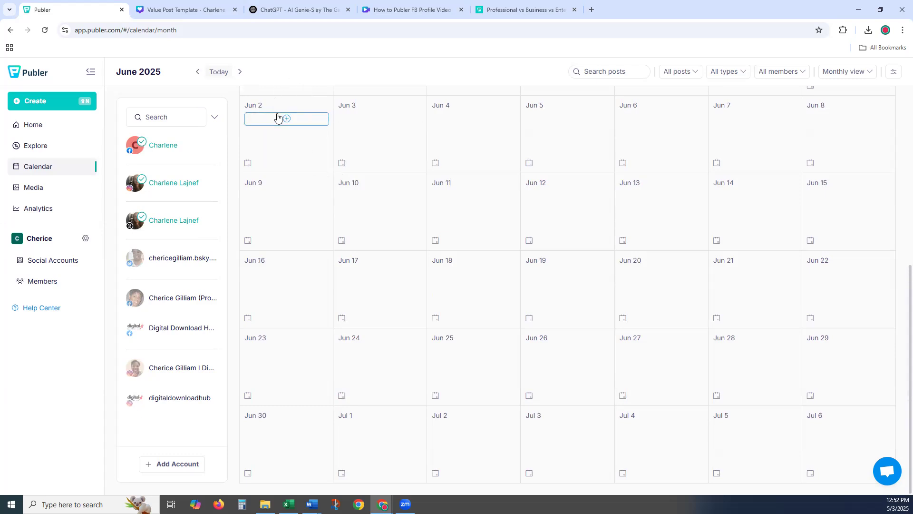
{"action": "mouse_move", "coordinate": [359, 124]}
{"action": "left_click", "coordinate": [248, 164]}
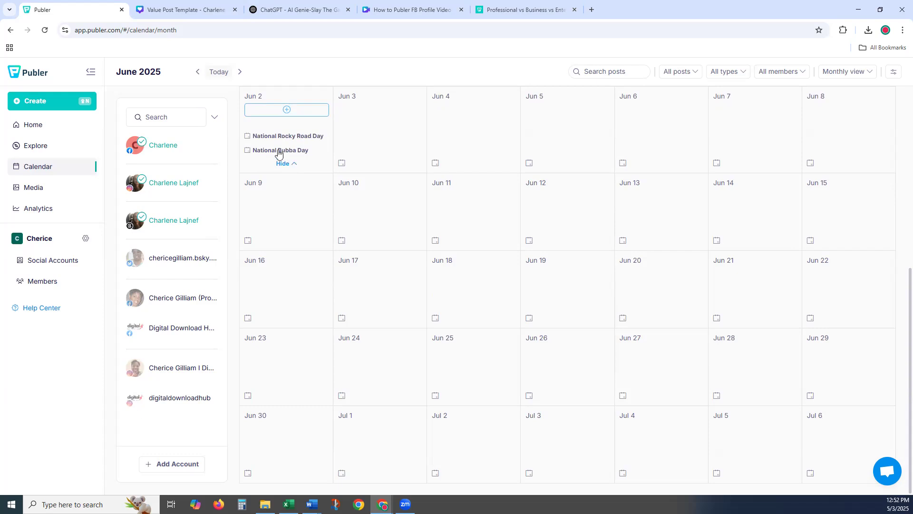
{"action": "left_click", "coordinate": [248, 137]}
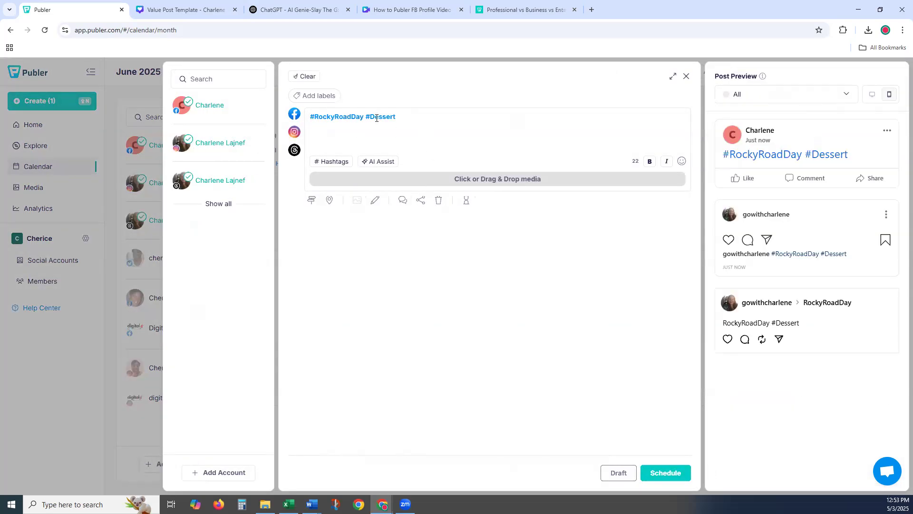
- AI-complete the Rocky Road caption, add #SweetTreats #ChocolateLovers, and bring up Attach Media
{"action": "left_click", "coordinate": [407, 117]}
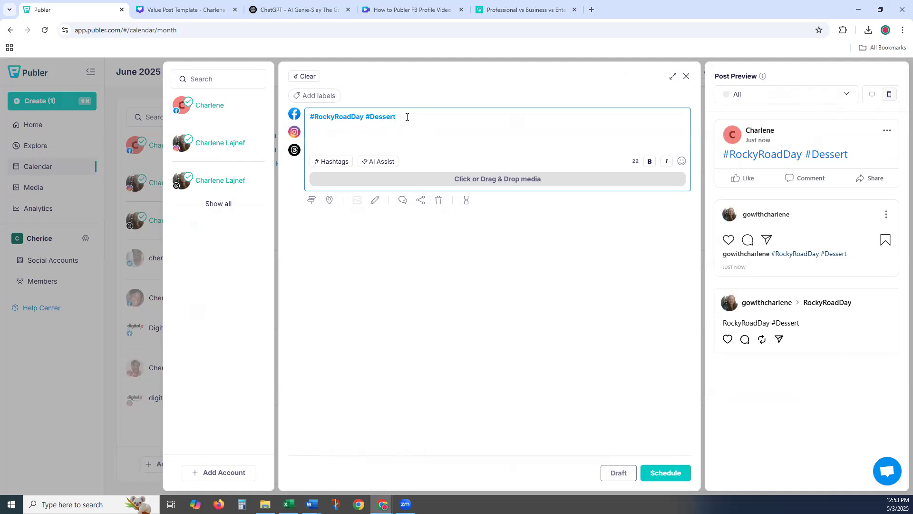
{"action": "left_click", "coordinate": [385, 163]}
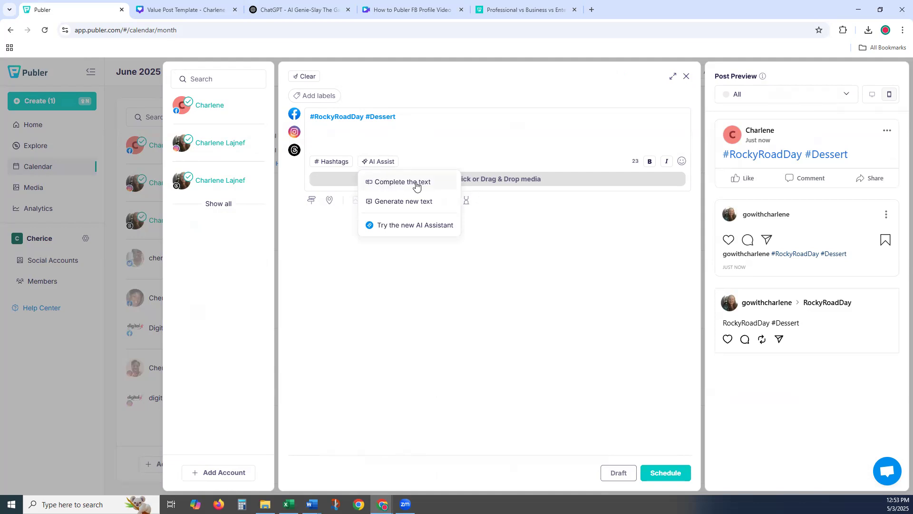
{"action": "left_click", "coordinate": [402, 183]}
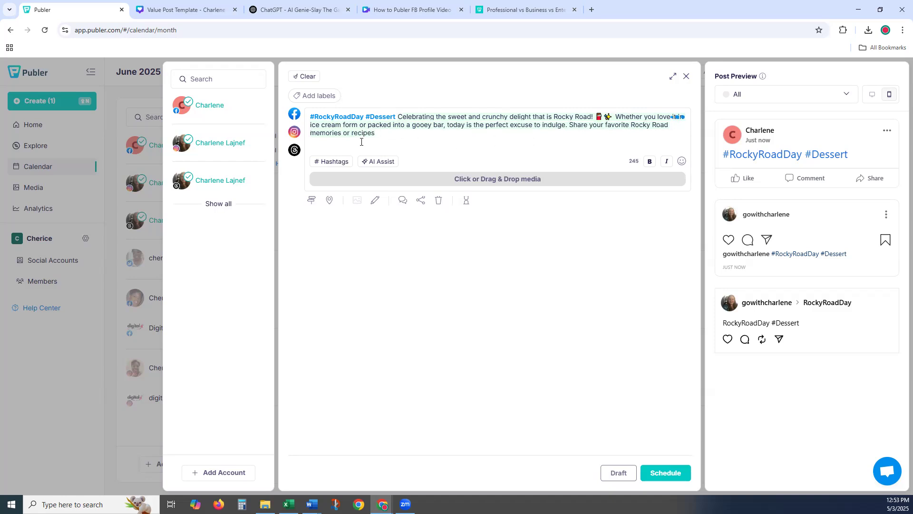
{"action": "type", "text": "weetTreats #ChocolateLovers"}
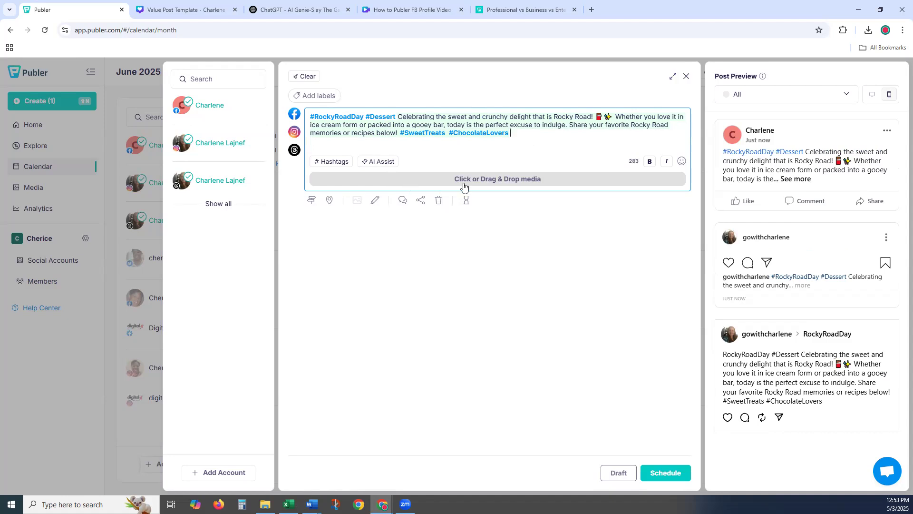
{"action": "left_click", "coordinate": [496, 183]}
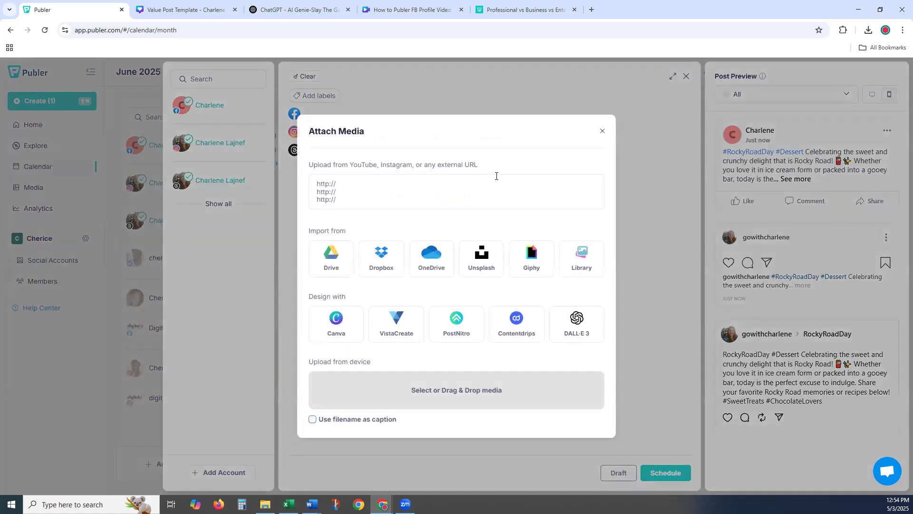
- Choose DALL·E and generate images from the prompt 'Rocky Road Day'
{"action": "left_click", "coordinate": [583, 328]}
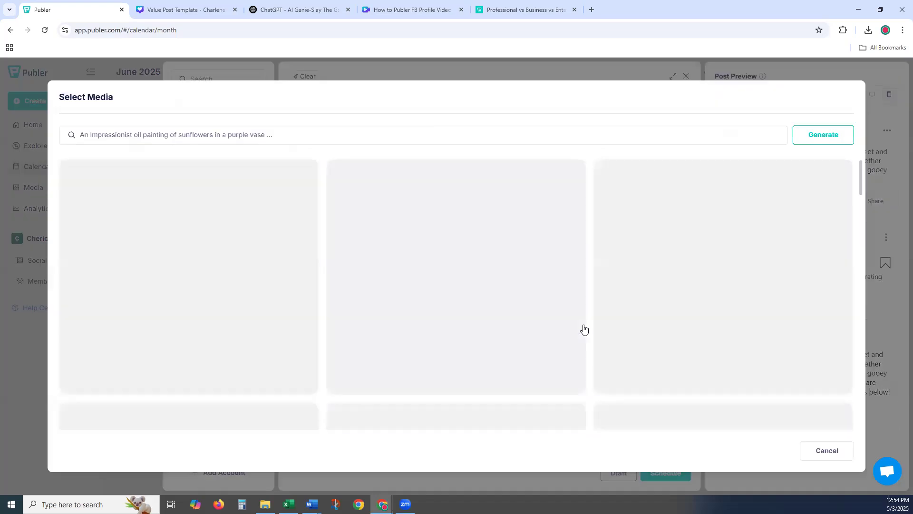
{"action": "left_click", "coordinate": [198, 135]}
{"action": "type", "text": "Ro"}
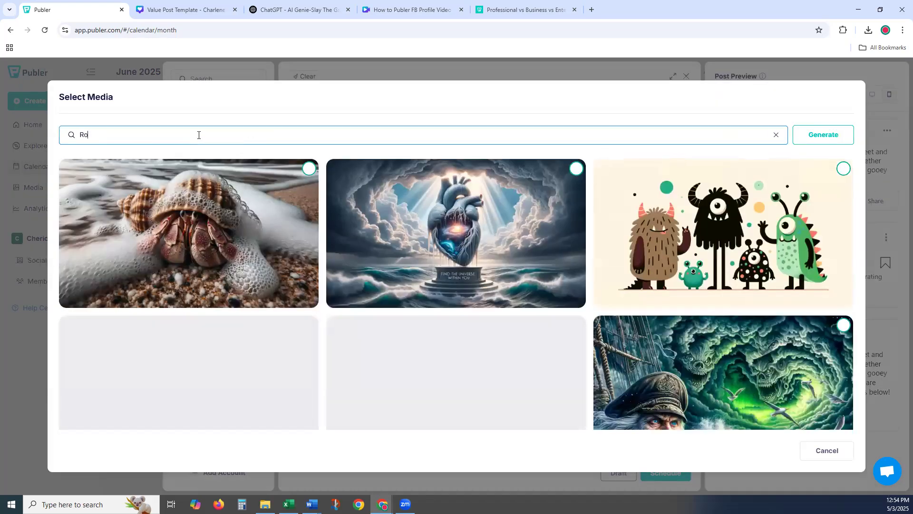
{"action": "type", "text": "cky Road Day"}
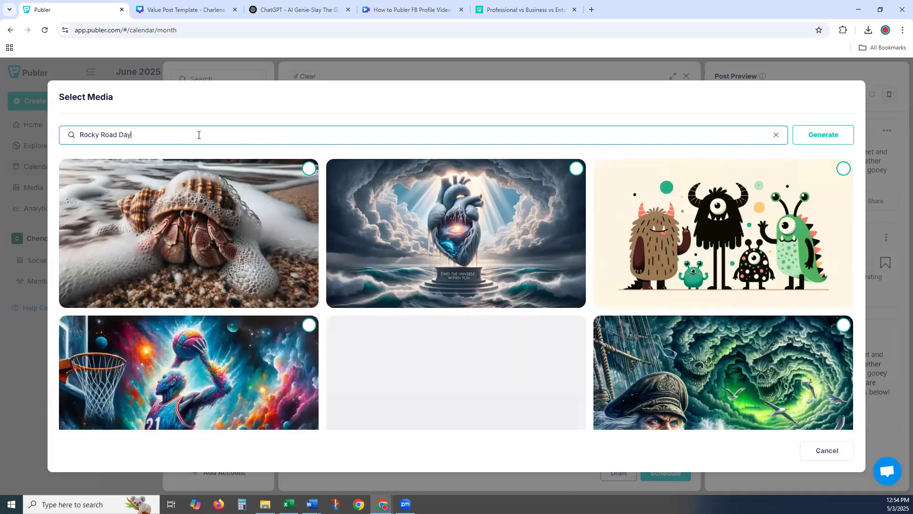
{"action": "key", "text": "Return"}
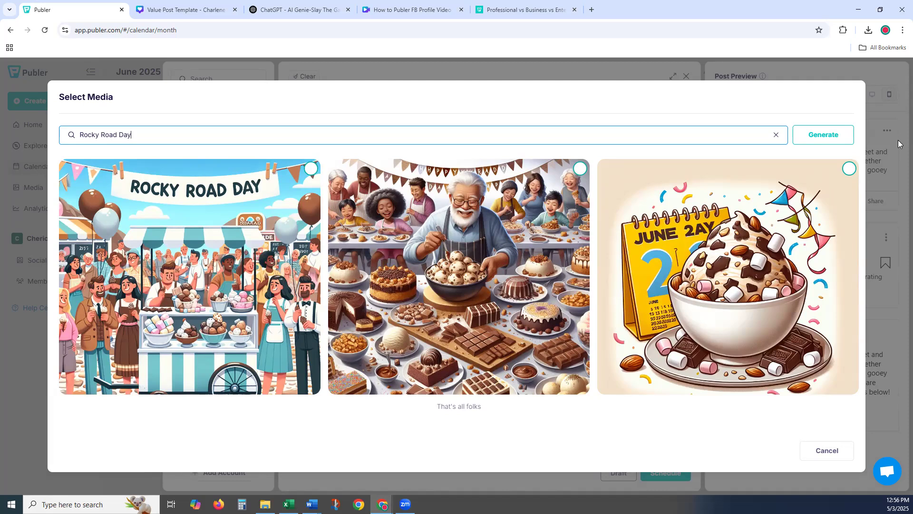
- Attach the third DALL·E image, the rocky road bowl, and schedule for June 2, 02:00 PM
{"action": "left_click", "coordinate": [848, 169]}
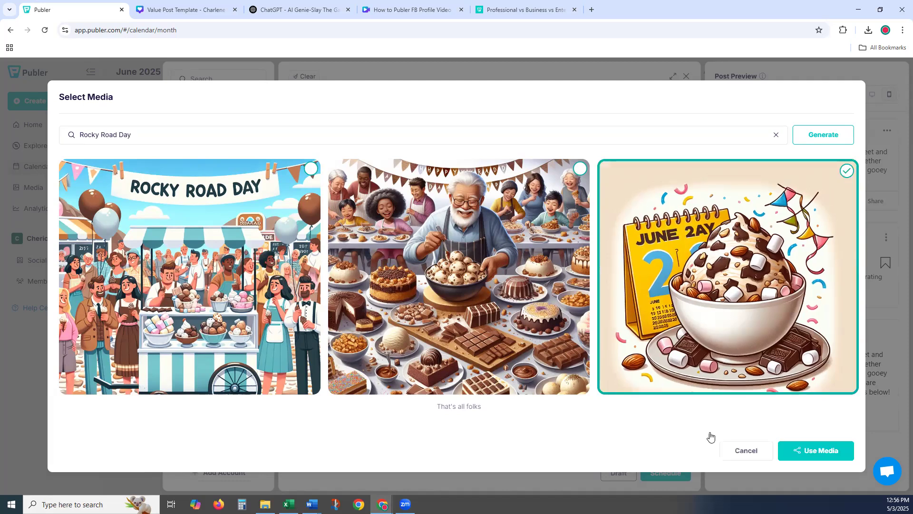
{"action": "left_click", "coordinate": [831, 451]}
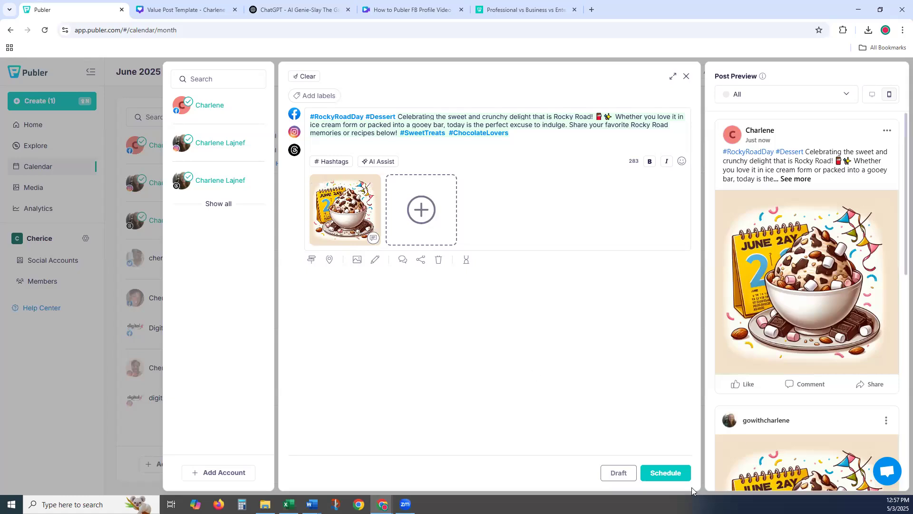
{"action": "left_click", "coordinate": [668, 473]}
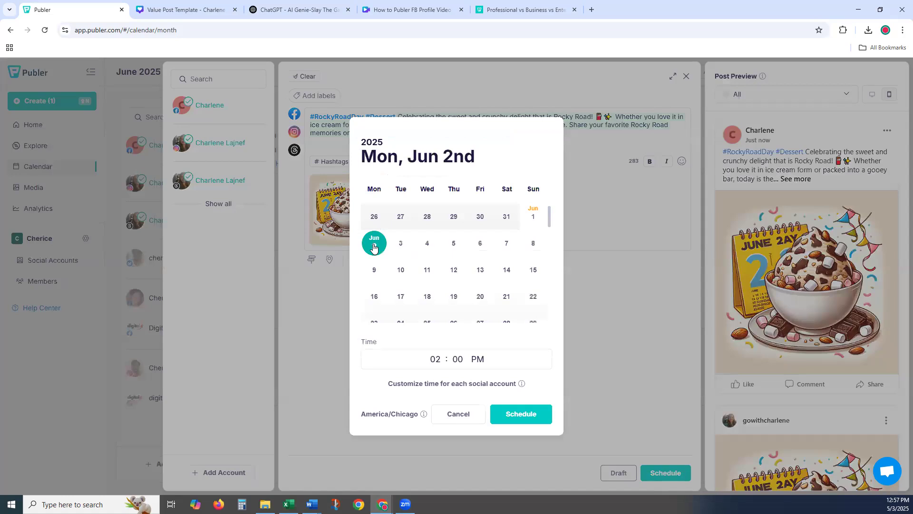
{"action": "left_click", "coordinate": [526, 418]}
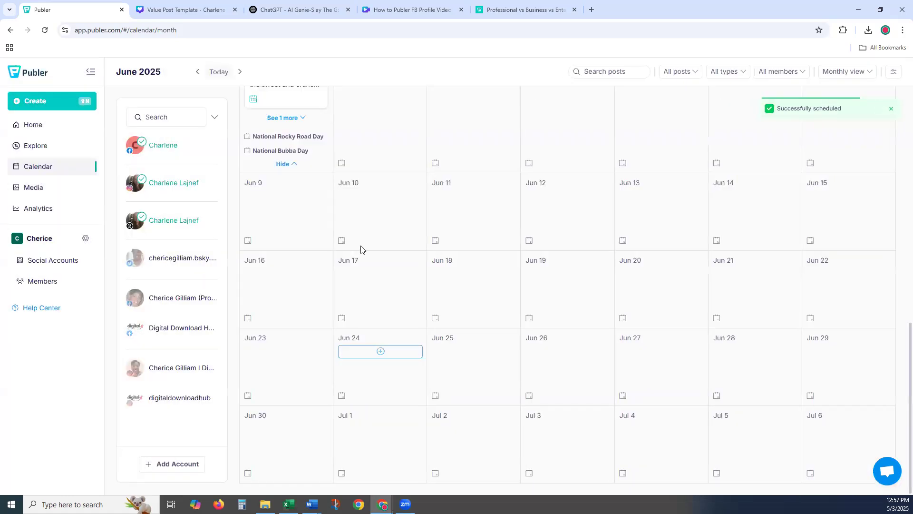
- Expand the holiday lists for June 3 through June 8 and open a new post composer
{"action": "left_click", "coordinate": [342, 163]}
{"action": "scroll", "coordinate": [402, 215], "scroll_direction": "up", "scroll_amount": 1}
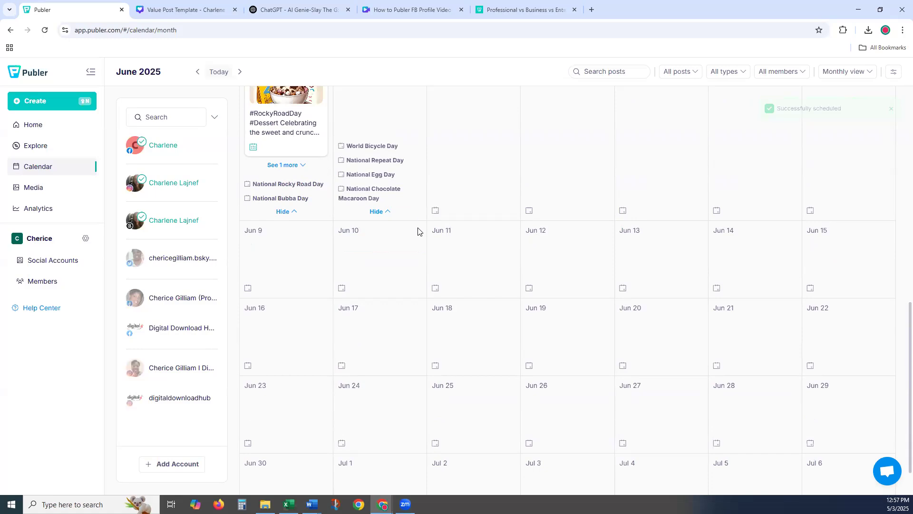
{"action": "left_click", "coordinate": [435, 210]}
{"action": "left_click", "coordinate": [529, 211]}
{"action": "left_click", "coordinate": [623, 211]}
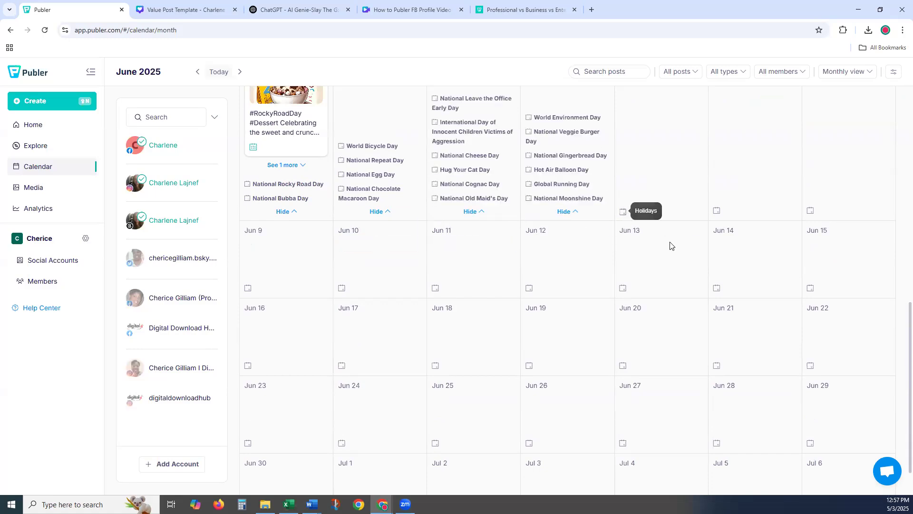
{"action": "left_click", "coordinate": [717, 211]}
{"action": "left_click", "coordinate": [810, 211]}
{"action": "mouse_move", "coordinate": [769, 252]}
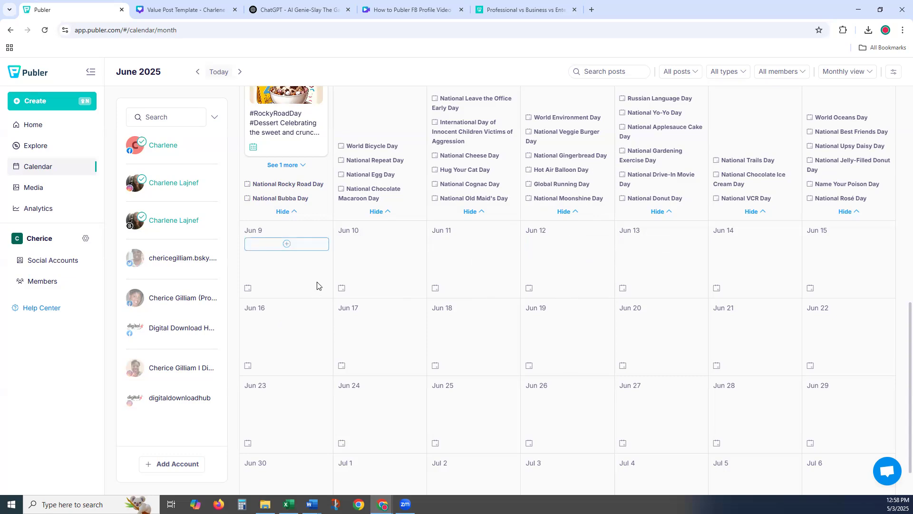
{"action": "scroll", "coordinate": [318, 286], "scroll_direction": "up", "scroll_amount": 2}
{"action": "scroll", "coordinate": [318, 285], "scroll_direction": "up", "scroll_amount": 1}
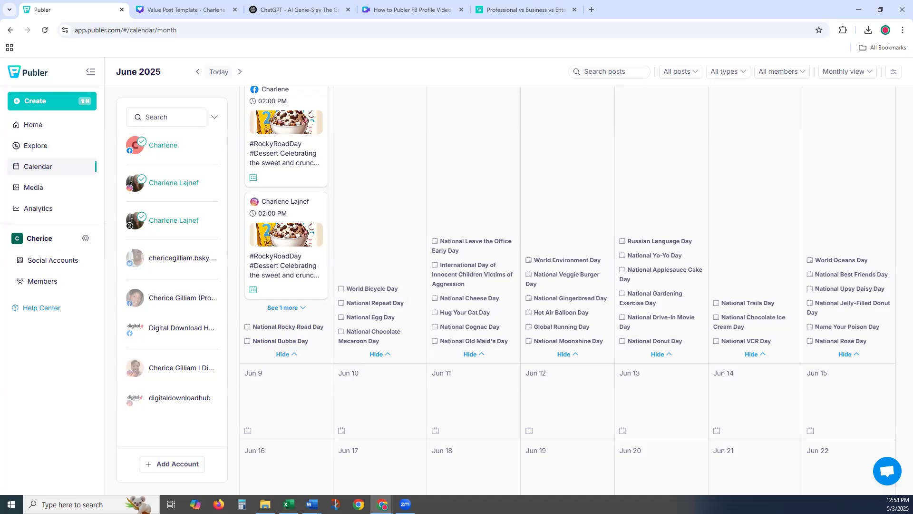
{"action": "left_click", "coordinate": [63, 100]}
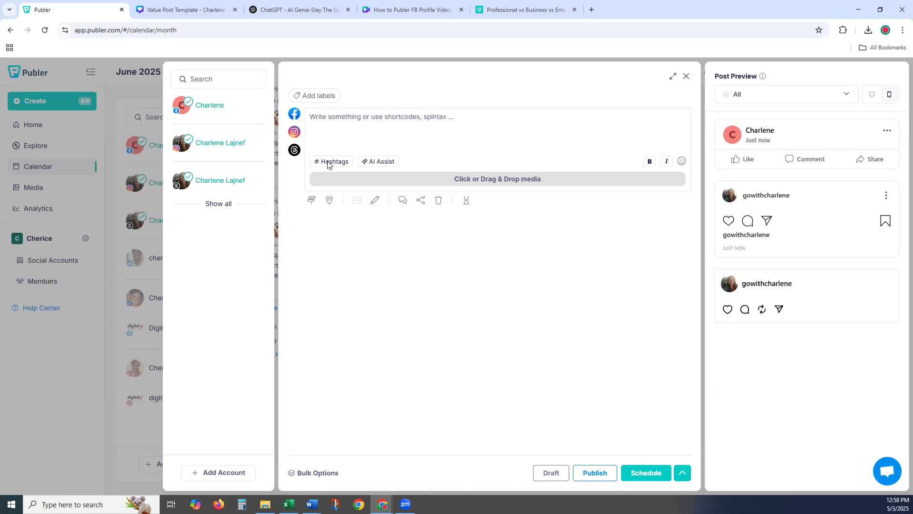
- Enter 'Handbag' as the post text and have AI complete it
{"action": "left_click", "coordinate": [325, 121]}
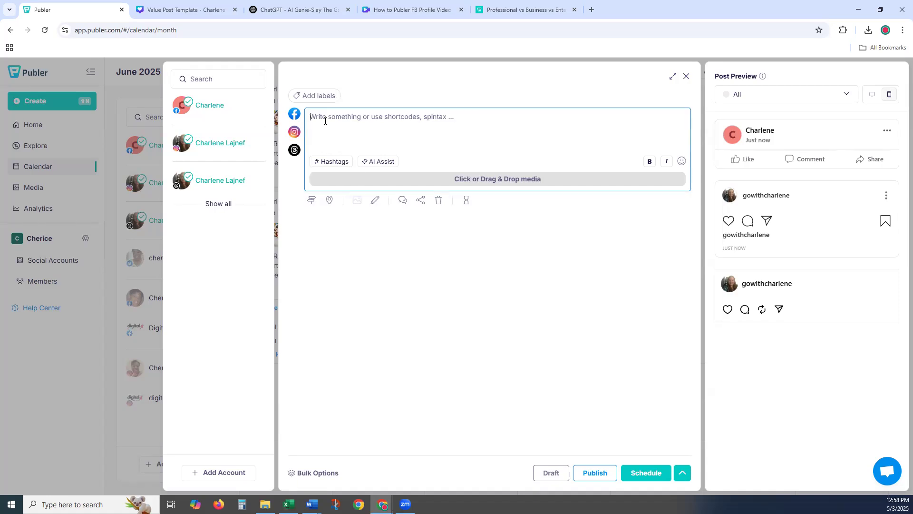
{"action": "type", "text": "Hand"}
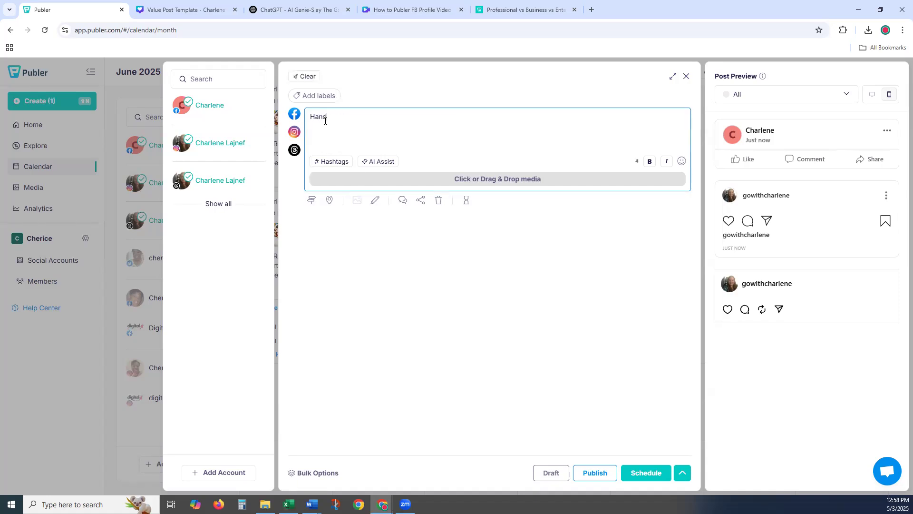
{"action": "type", "text": "bag"}
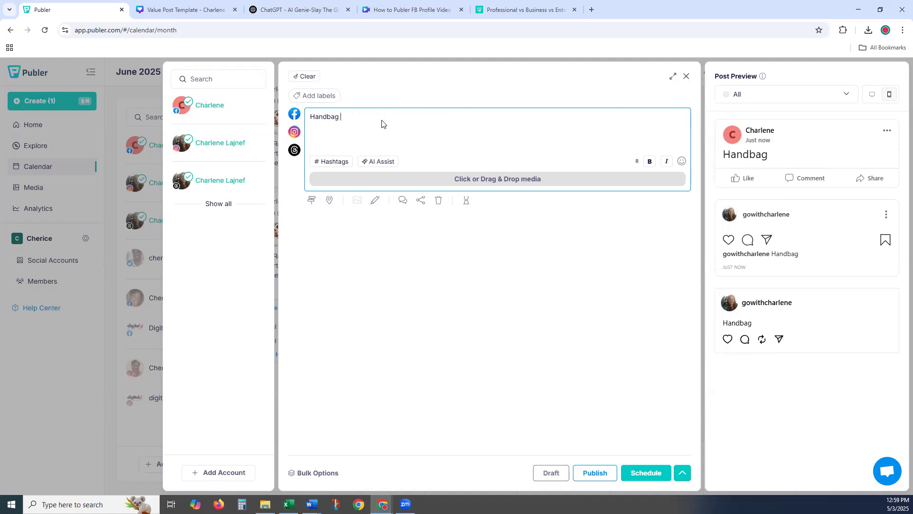
{"action": "left_click", "coordinate": [378, 161]}
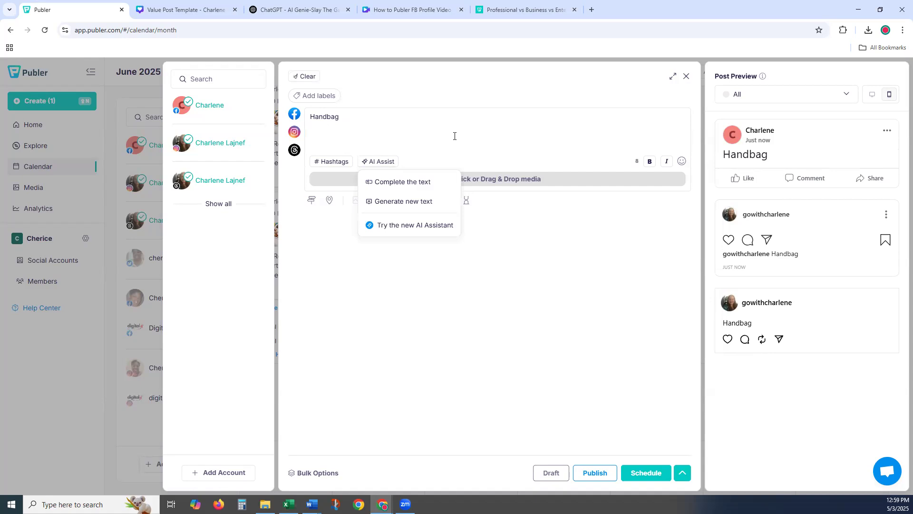
{"action": "left_click", "coordinate": [413, 183]}
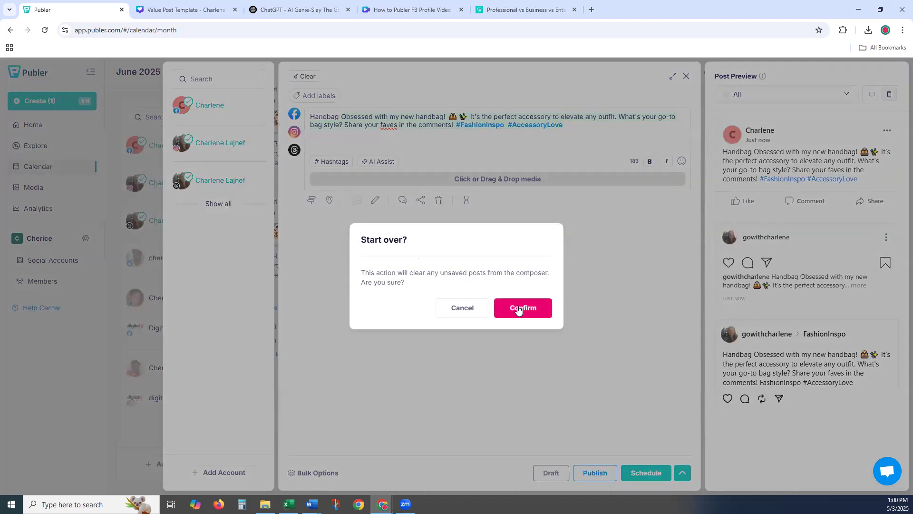
- Confirm discarding the Handbag draft, close the composer, and scroll back up the June calendar
{"action": "left_click", "coordinate": [522, 307]}
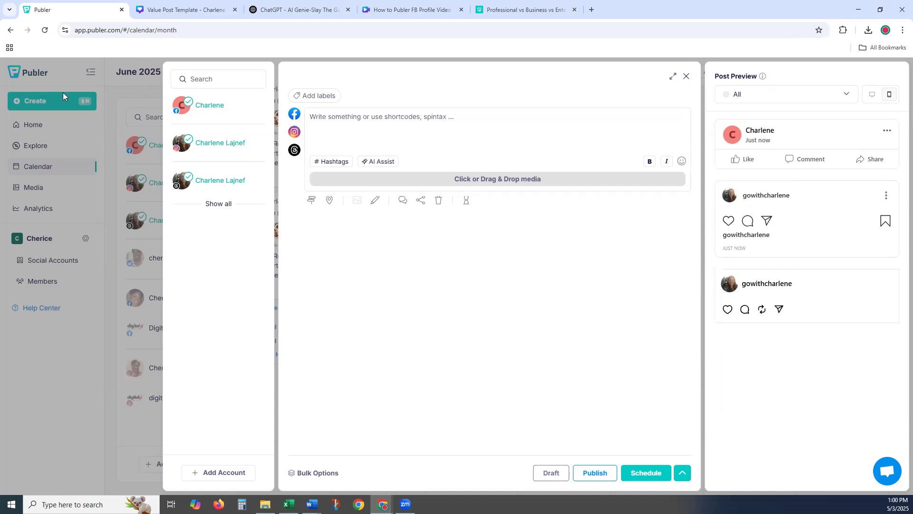
{"action": "left_click", "coordinate": [79, 408]}
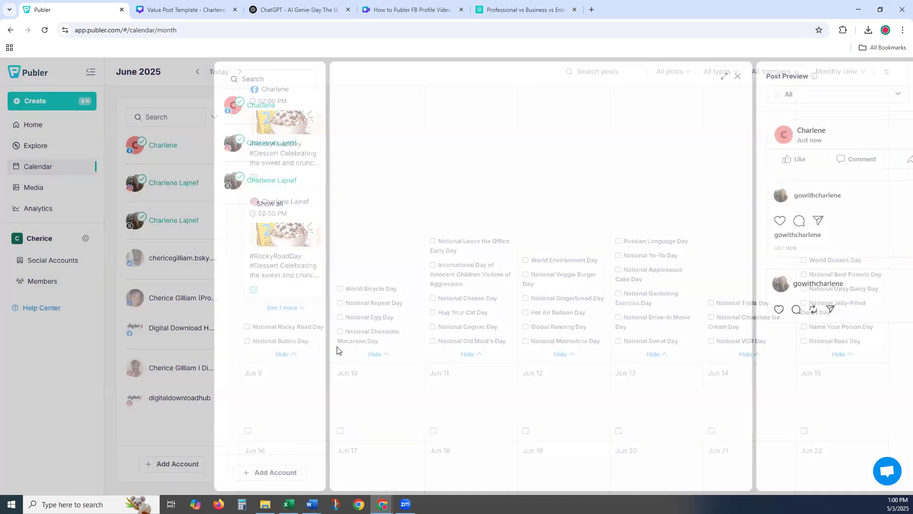
{"action": "scroll", "coordinate": [347, 311], "scroll_direction": "up", "scroll_amount": 4}
{"action": "scroll", "coordinate": [347, 310], "scroll_direction": "up", "scroll_amount": 3}
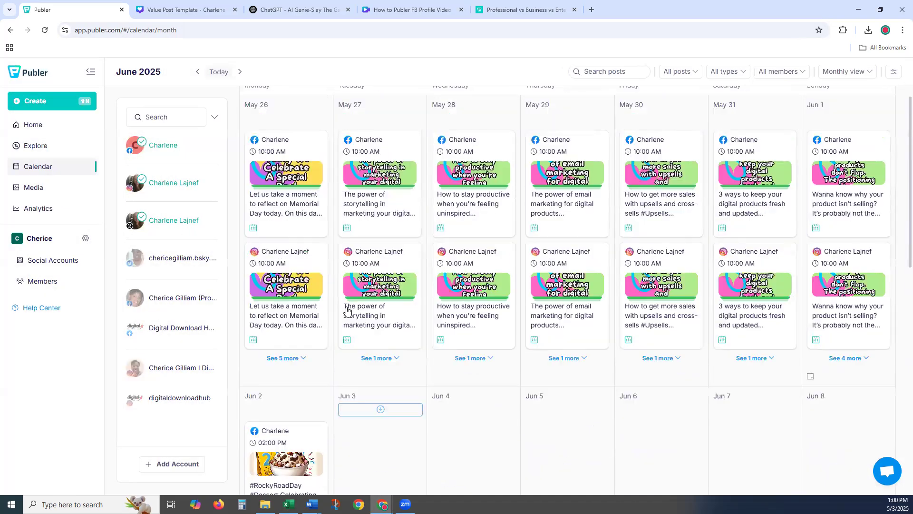
{"action": "scroll", "coordinate": [366, 314], "scroll_direction": "up", "scroll_amount": 1}
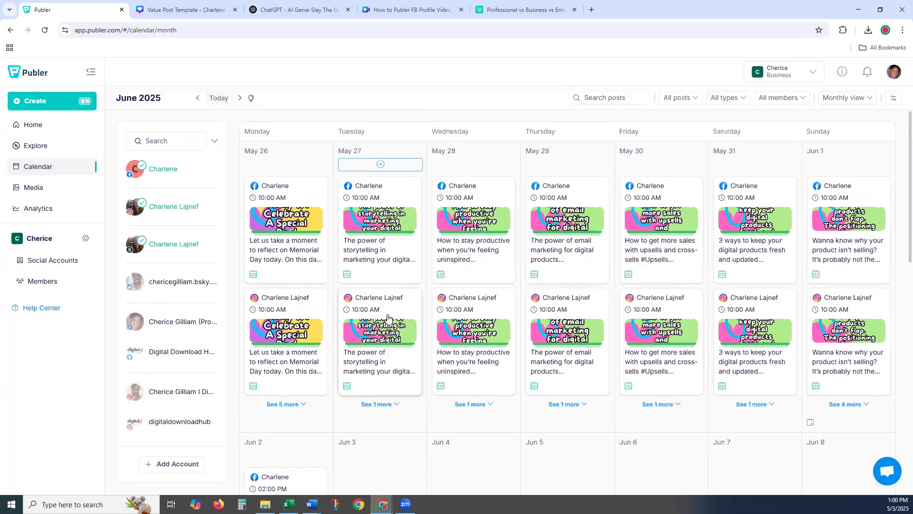
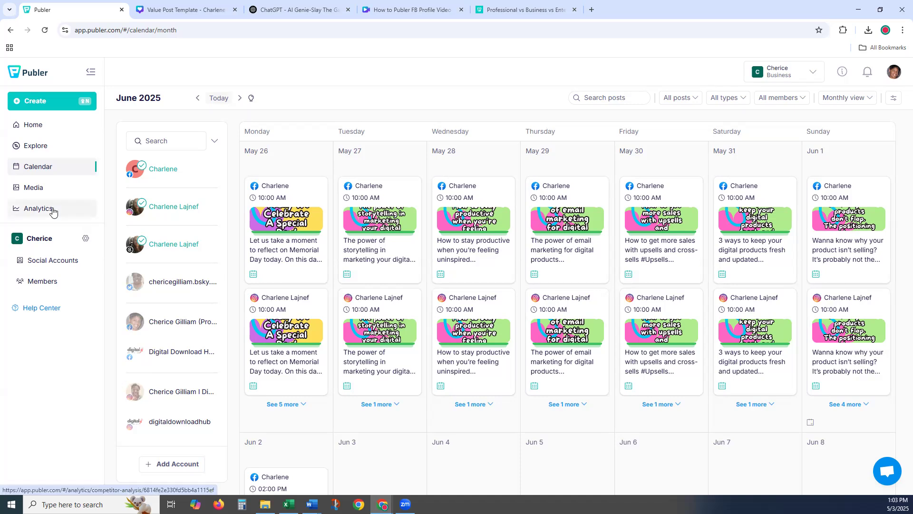
- Open the Instagram account's Analytics Overview showing 1.9K followers, 50 reach and 65 engagements
{"action": "left_click", "coordinate": [53, 211]}
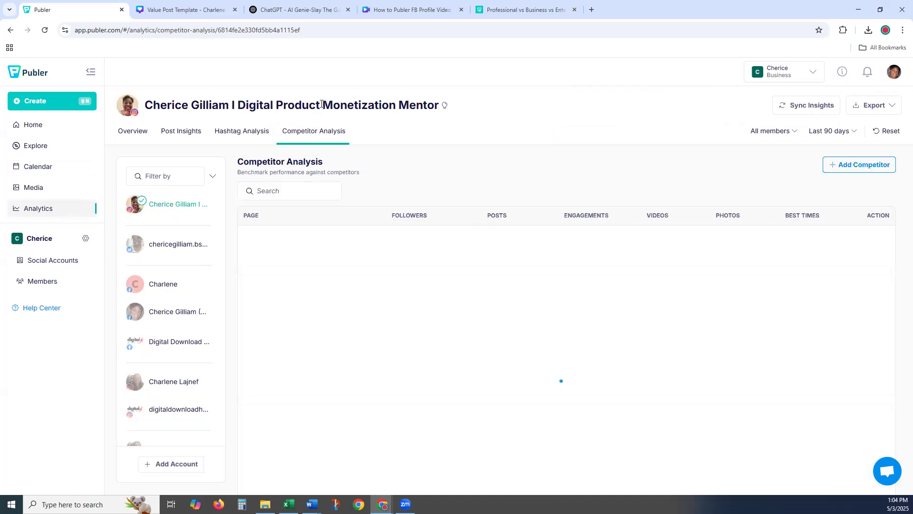
{"action": "left_click", "coordinate": [132, 131]}
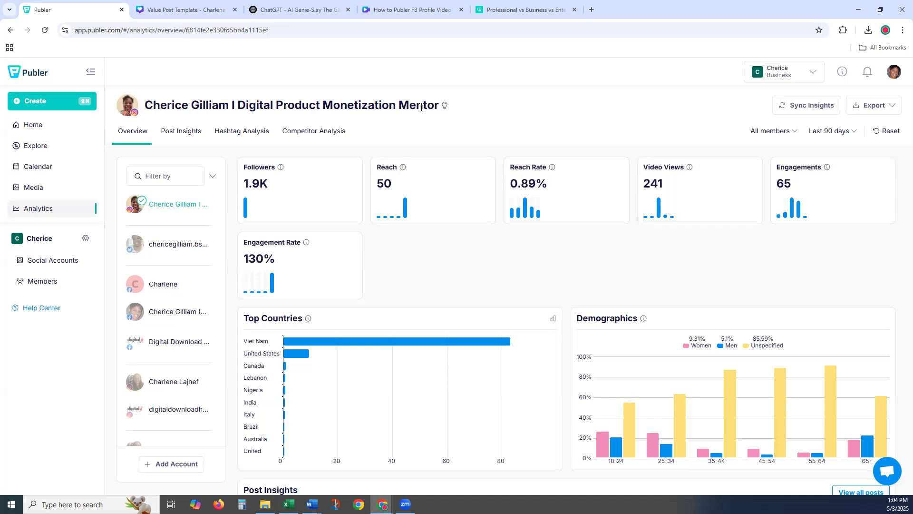
- Switch to Competitor Analysis to benchmark the 1.9K-follower profile against the 165.4K and 65K pages
{"action": "left_click", "coordinate": [312, 134]}
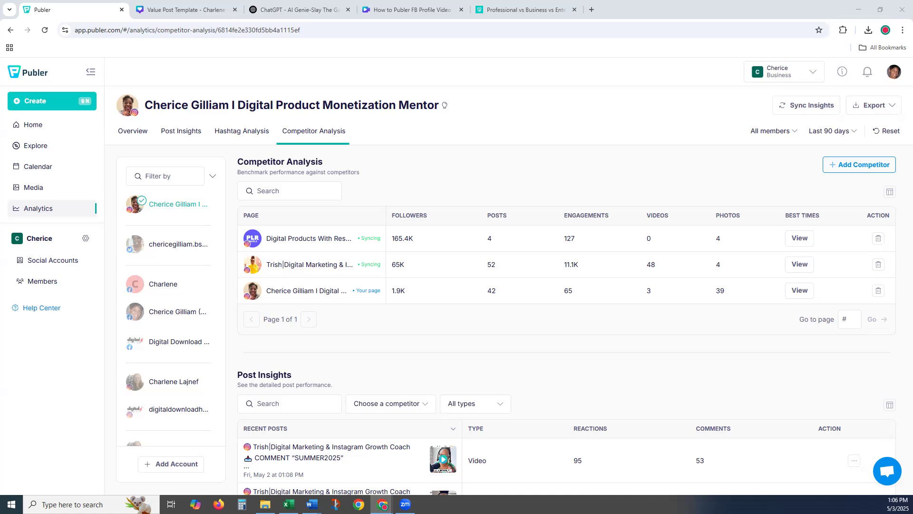
- Scroll down to the competitors' Post Insights list with per-post reactions and comments
{"action": "scroll", "coordinate": [322, 404], "scroll_direction": "down", "scroll_amount": 1}
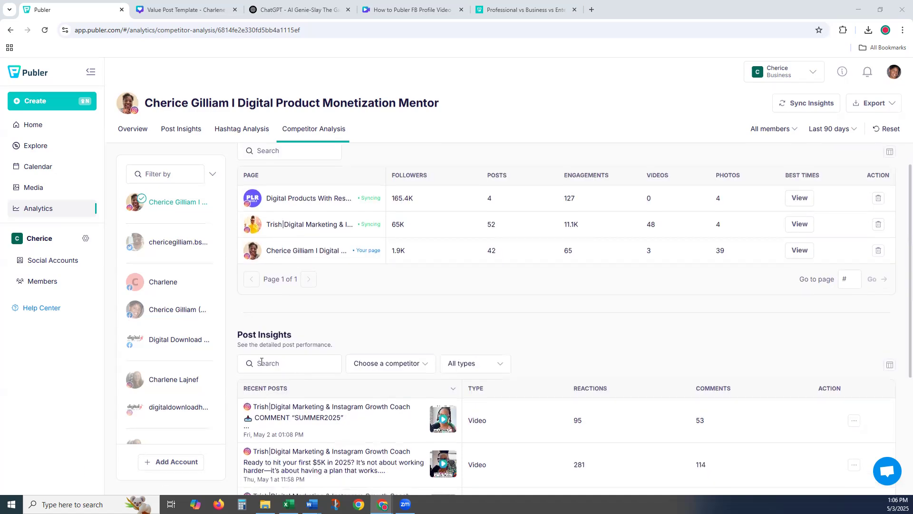
{"action": "scroll", "coordinate": [212, 327], "scroll_direction": "down", "scroll_amount": 6}
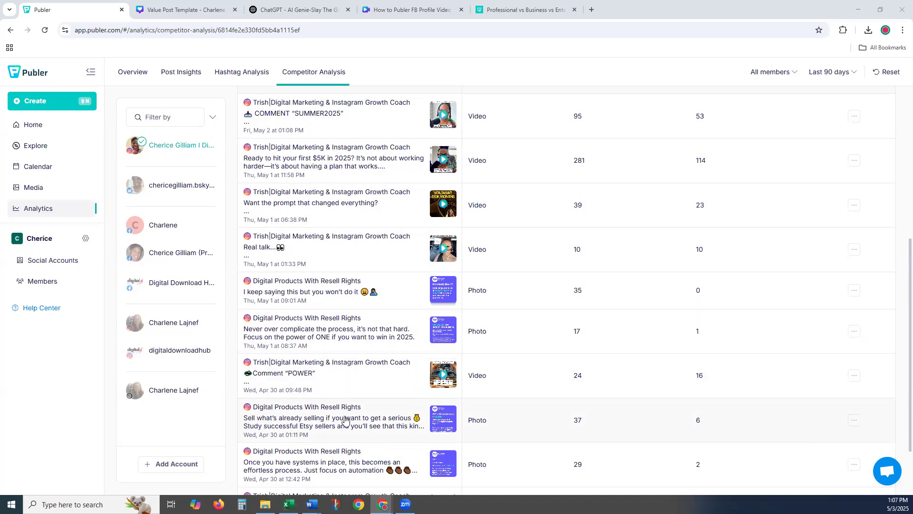
- Open analytics for the 'sell what's already selling' post (37 reactions, 6 comments) and check its reuse/share options
{"action": "left_click", "coordinate": [451, 423]}
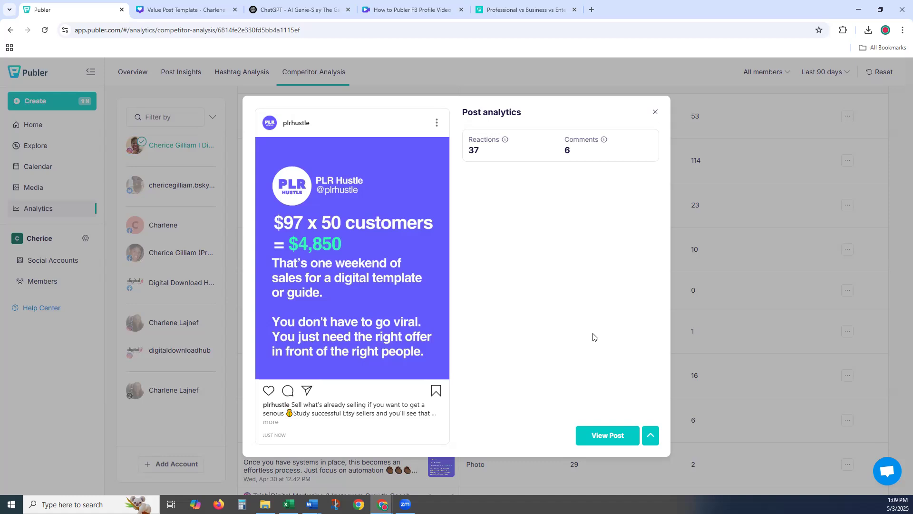
{"action": "left_click", "coordinate": [651, 437]}
{"action": "left_click", "coordinate": [641, 281]}
{"action": "left_click", "coordinate": [651, 439]}
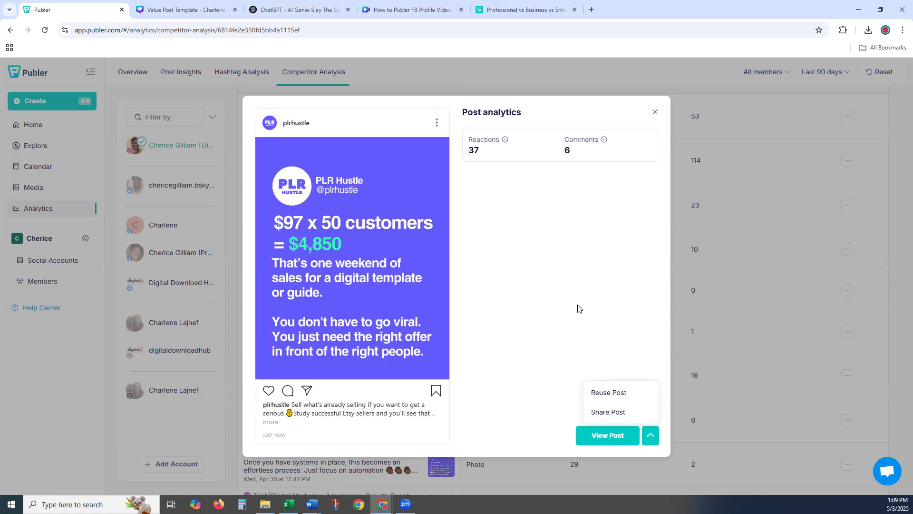
{"action": "left_click", "coordinate": [497, 12]}
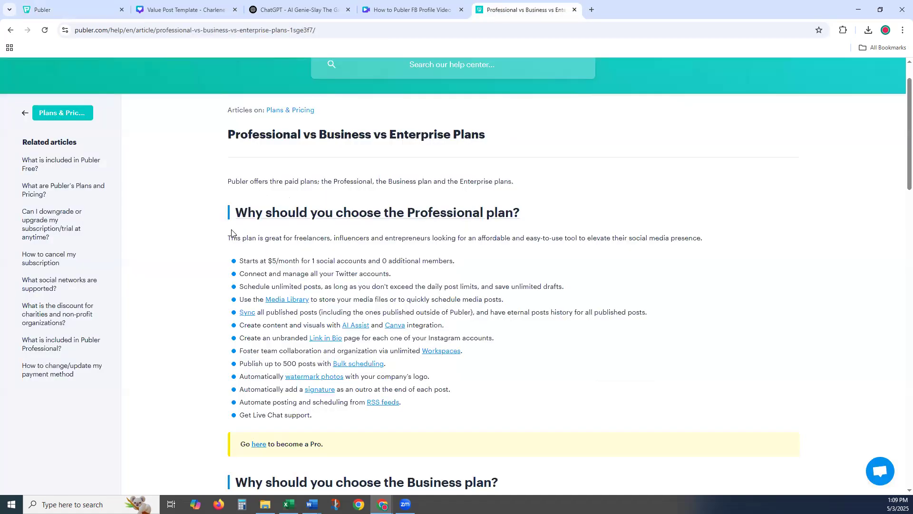
{"action": "left_click", "coordinate": [60, 3]}
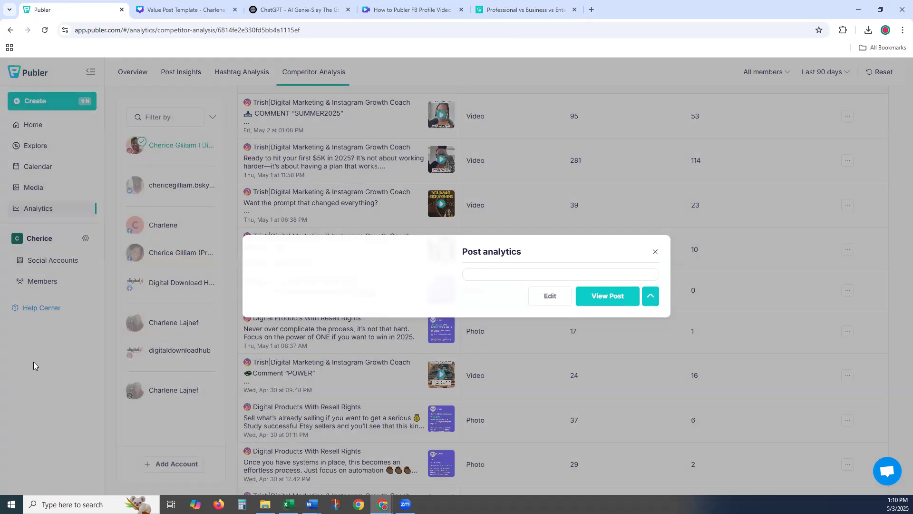
- Dismiss the post analytics popup to return to the competitor post list
{"action": "left_click", "coordinate": [35, 365]}
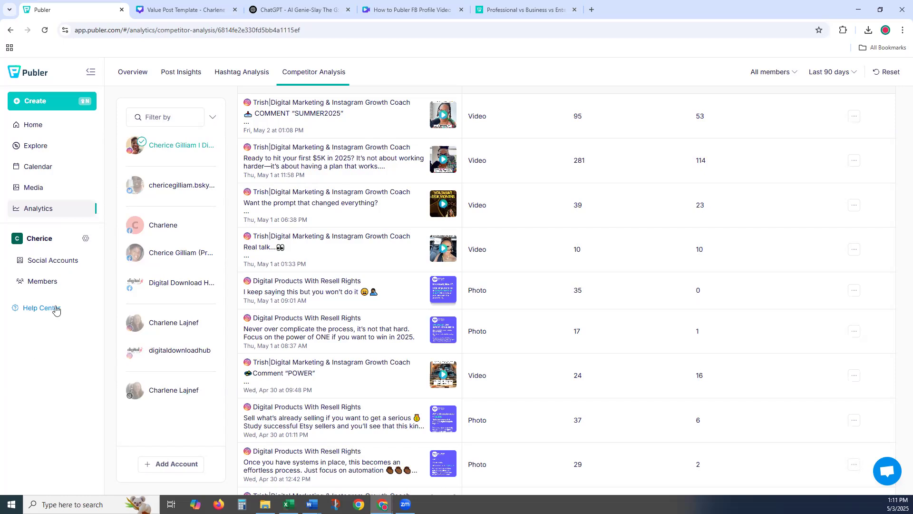
- Visit the Home dashboard and Social Accounts page, then open a new Chrome tab
{"action": "left_click", "coordinate": [30, 127]}
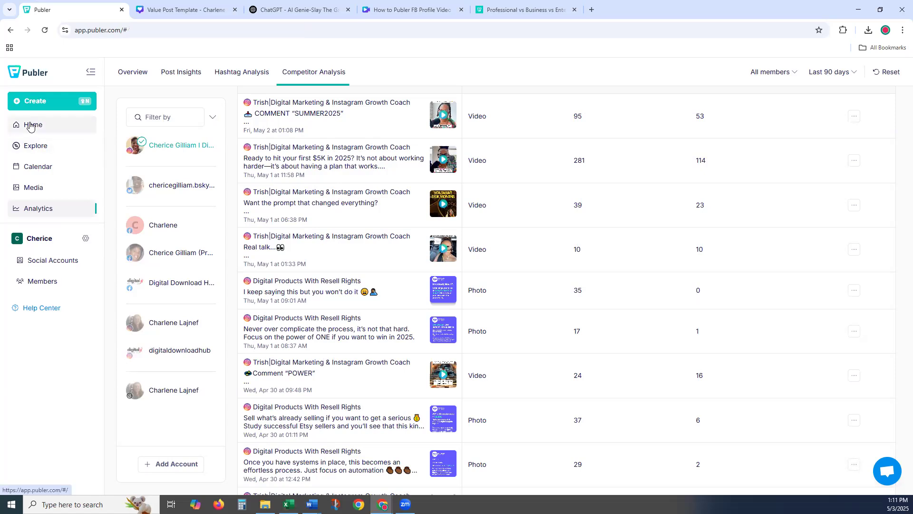
{"action": "left_click", "coordinate": [48, 265]}
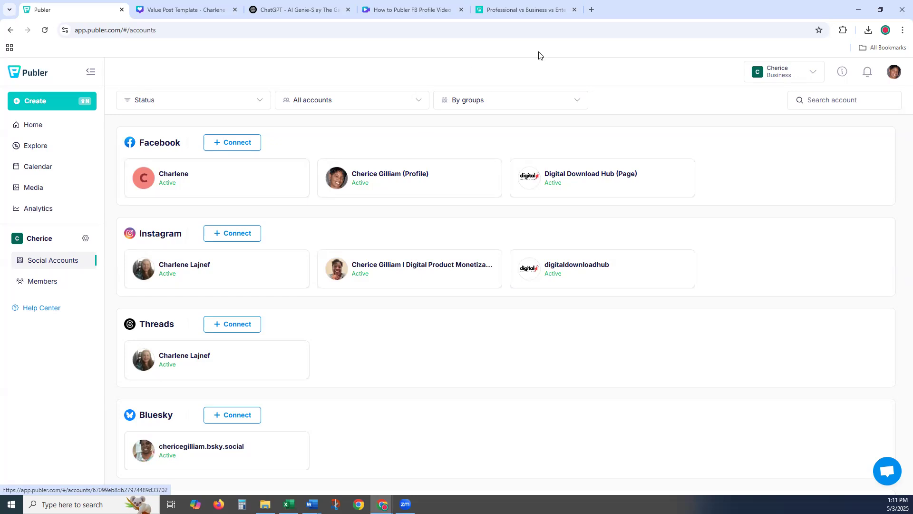
{"action": "left_click", "coordinate": [591, 10]}
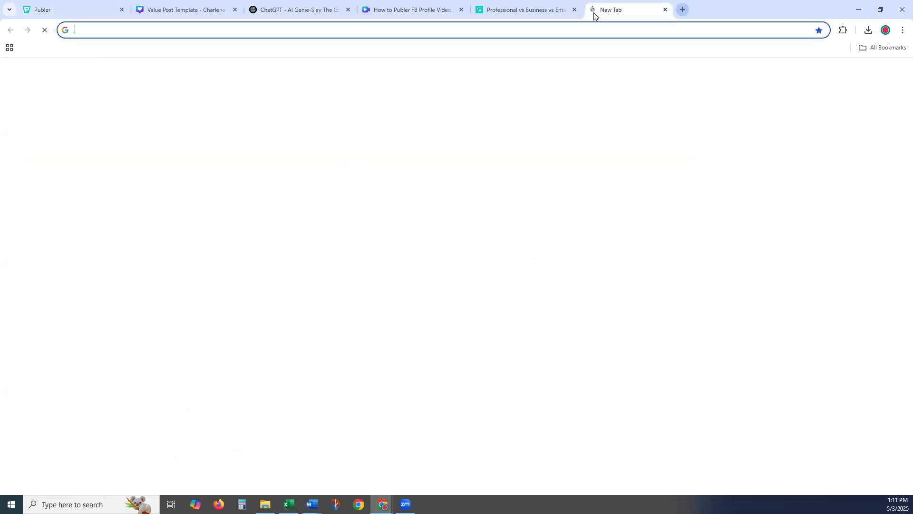
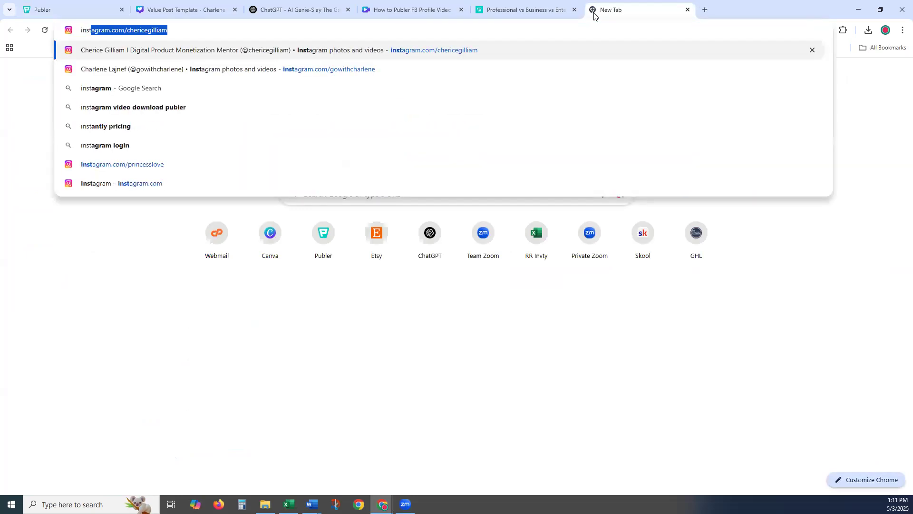
- Load the suggested Instagram profile page from 'inst' in the new tab's address bar
{"action": "key", "text": "Return"}
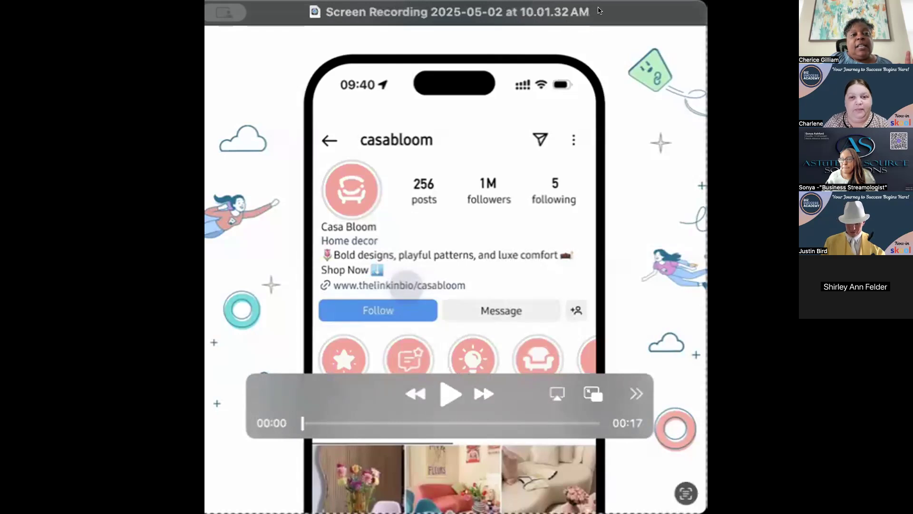
- Reposition the player and play the 17-second Casa Bloom link-in-bio demo video to the end
{"action": "left_click_drag", "start_coordinate": [599, 11], "coordinate": [607, 10]}
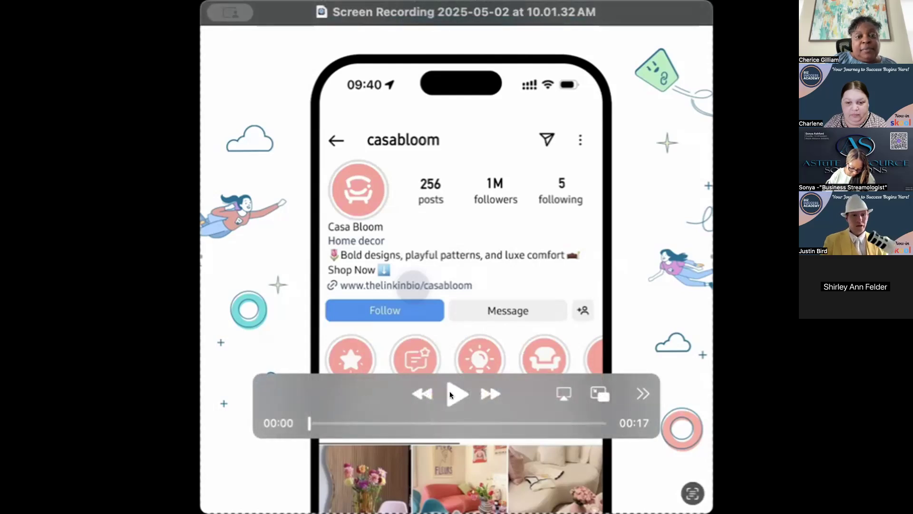
{"action": "left_click", "coordinate": [451, 394]}
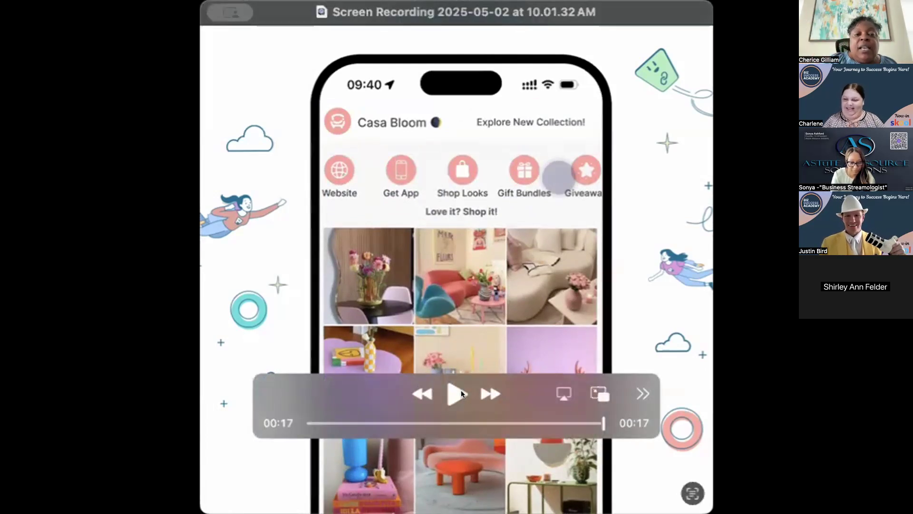
{"action": "left_click", "coordinate": [461, 390]}
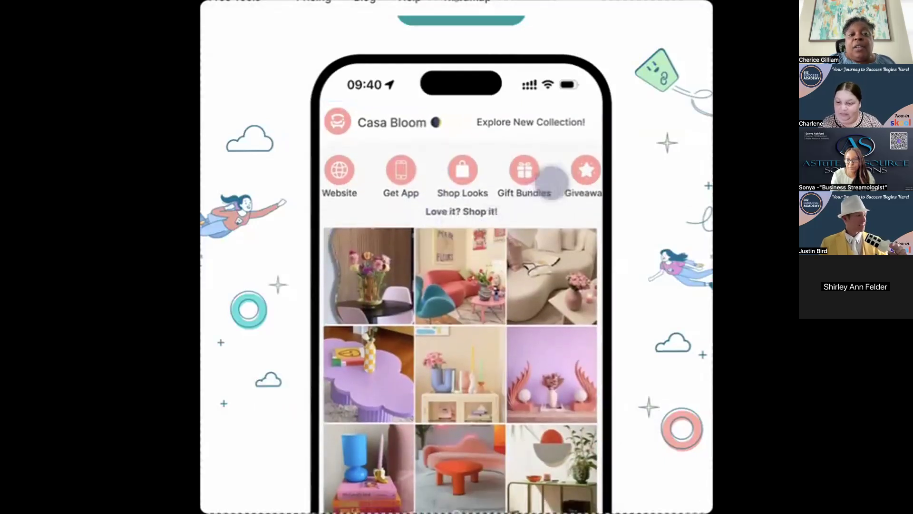